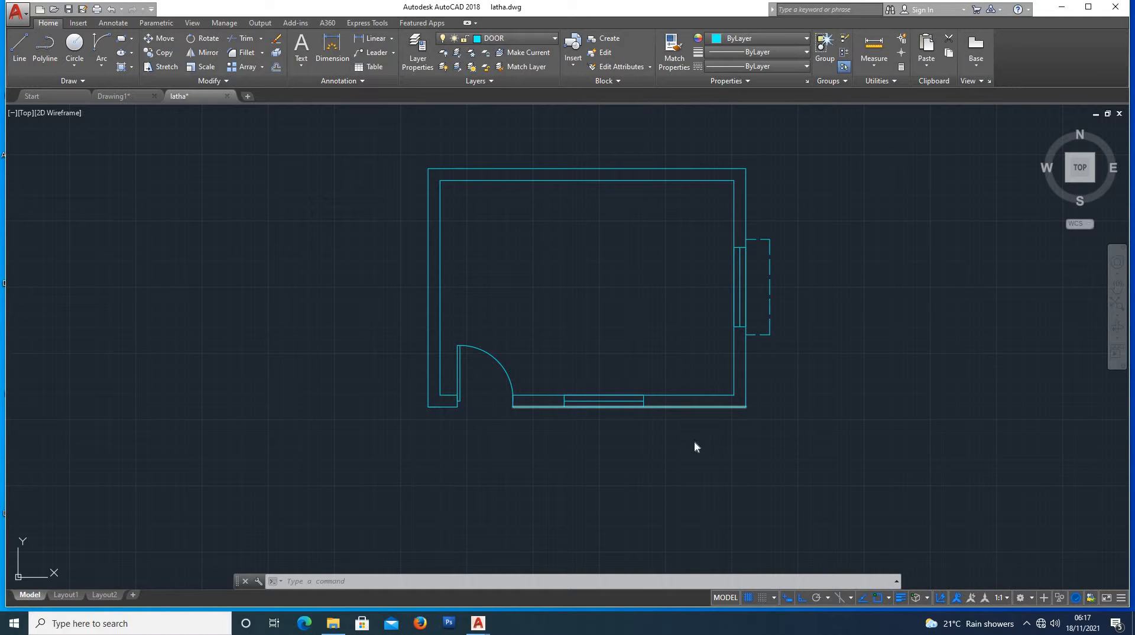
{"action": "key", "text": "Delete"}
{"action": "key", "text": "Escape"}
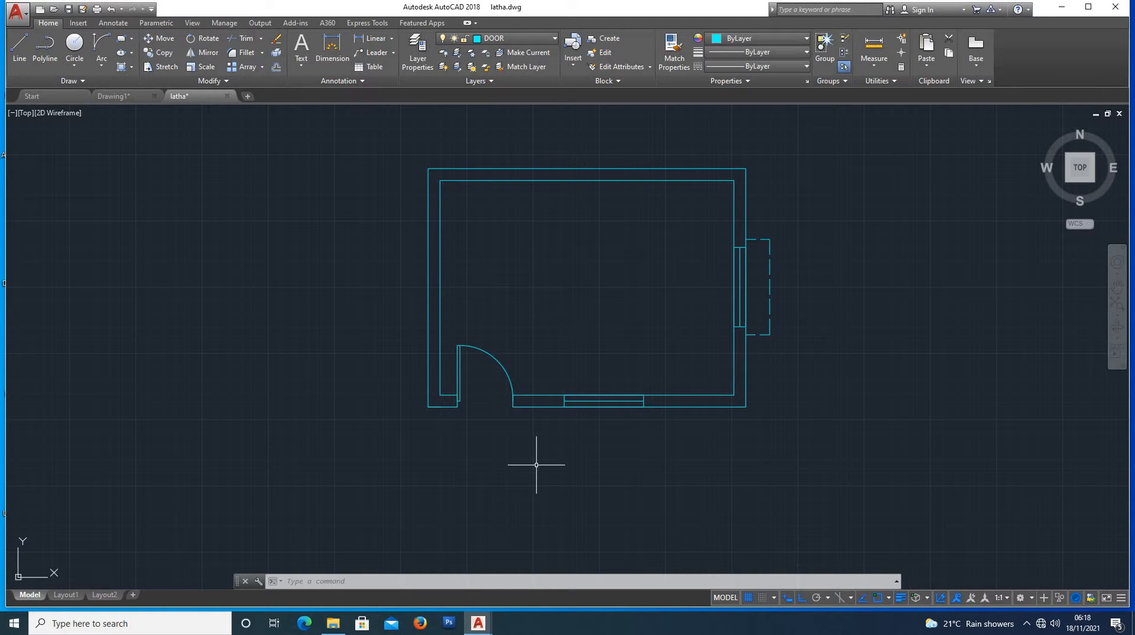
Draw a ray straight down from the lower-left outer corner of the floor plan.
{"action": "type", "text": "y"}
{"action": "key", "text": "Return"}
{"action": "left_click", "coordinate": [428, 405]}
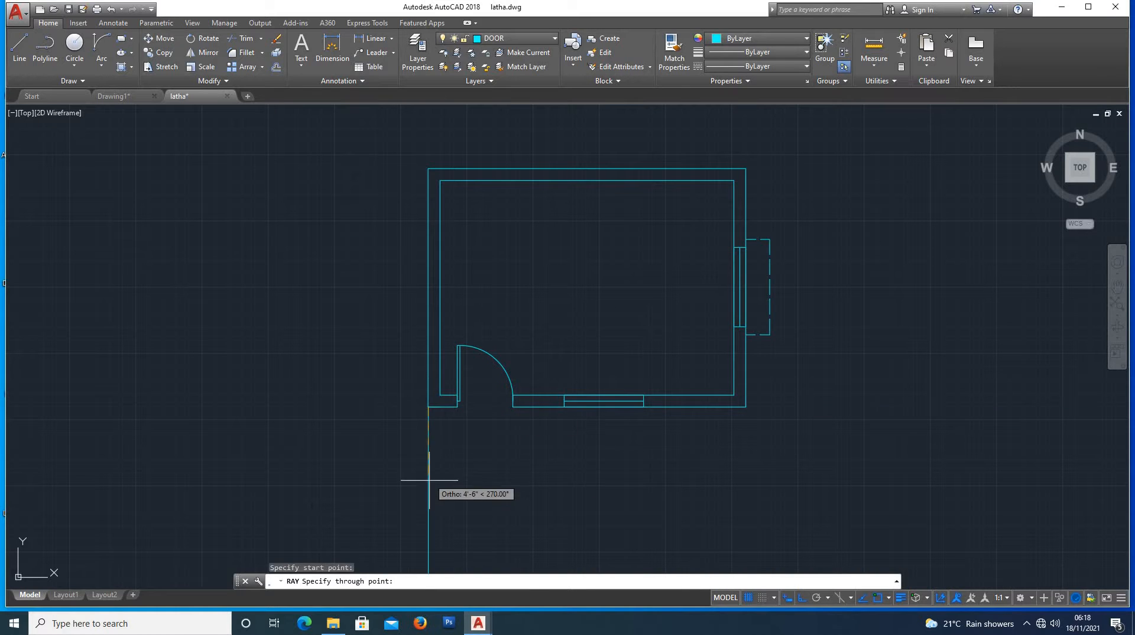
{"action": "left_click", "coordinate": [463, 473]}
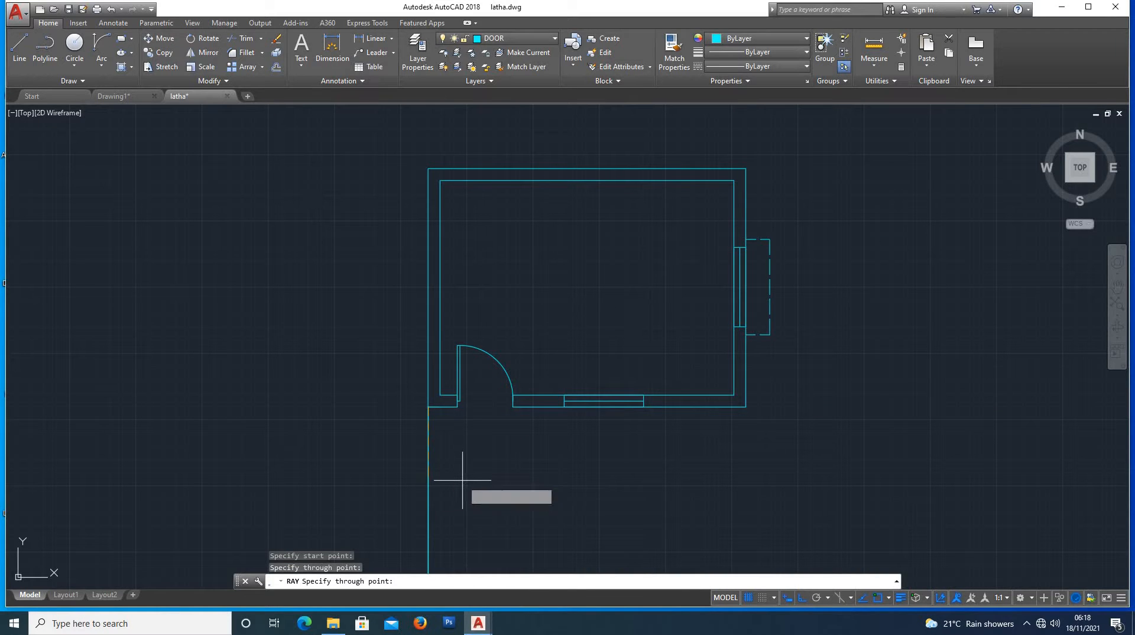
{"action": "key", "text": "Return"}
Project both sides of the door opening downward with rays starting at the outer wall face.
{"action": "key", "text": "Return"}
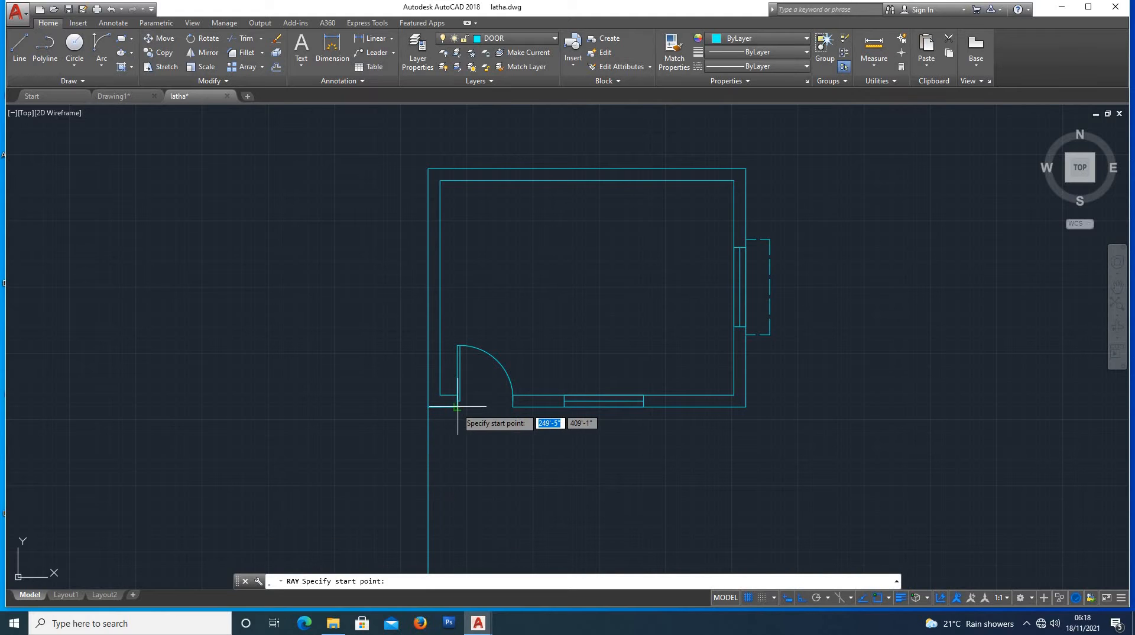
{"action": "left_click", "coordinate": [458, 407]}
{"action": "left_click", "coordinate": [463, 489]}
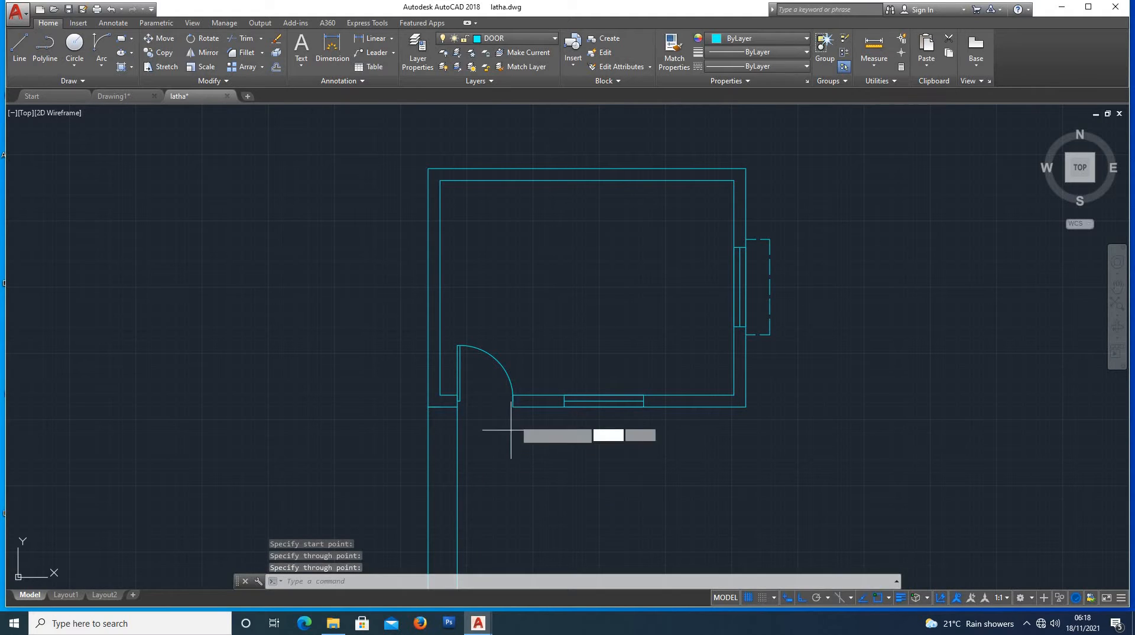
{"action": "key", "text": "Return"}
{"action": "key", "text": "Return"}
{"action": "left_click", "coordinate": [514, 407]}
{"action": "left_click", "coordinate": [520, 478]}
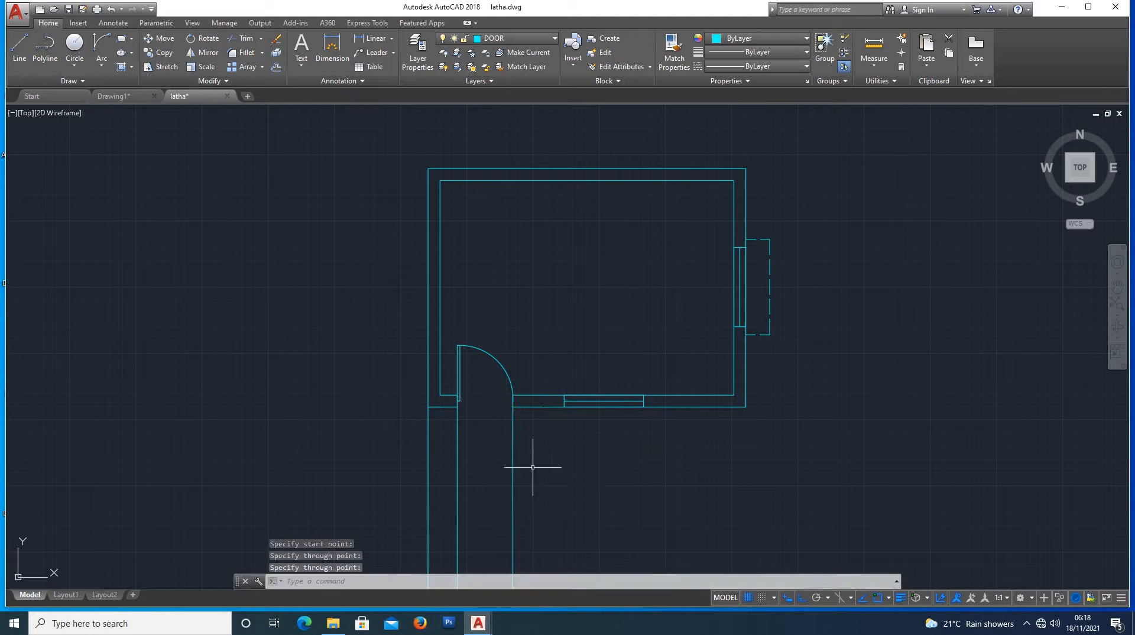
{"action": "key", "text": "Return"}
Project both ends of the lower wall's window downward with rays starting at the outer wall face.
{"action": "key", "text": "Return"}
{"action": "left_click", "coordinate": [564, 407]}
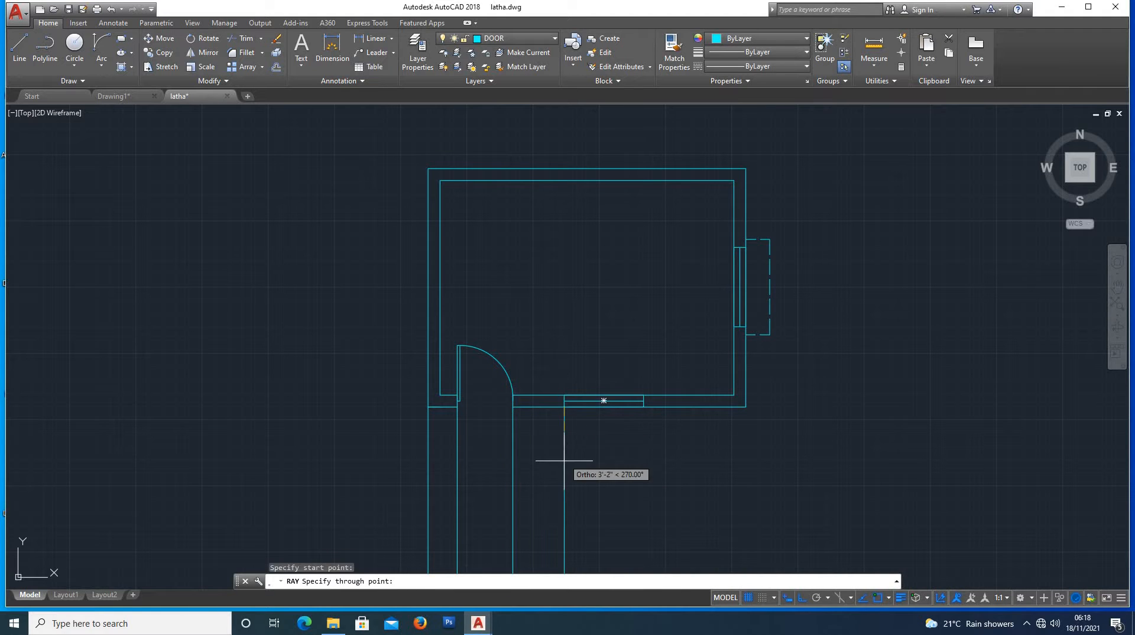
{"action": "left_click", "coordinate": [552, 458]}
{"action": "key", "text": "Return"}
{"action": "key", "text": "Return"}
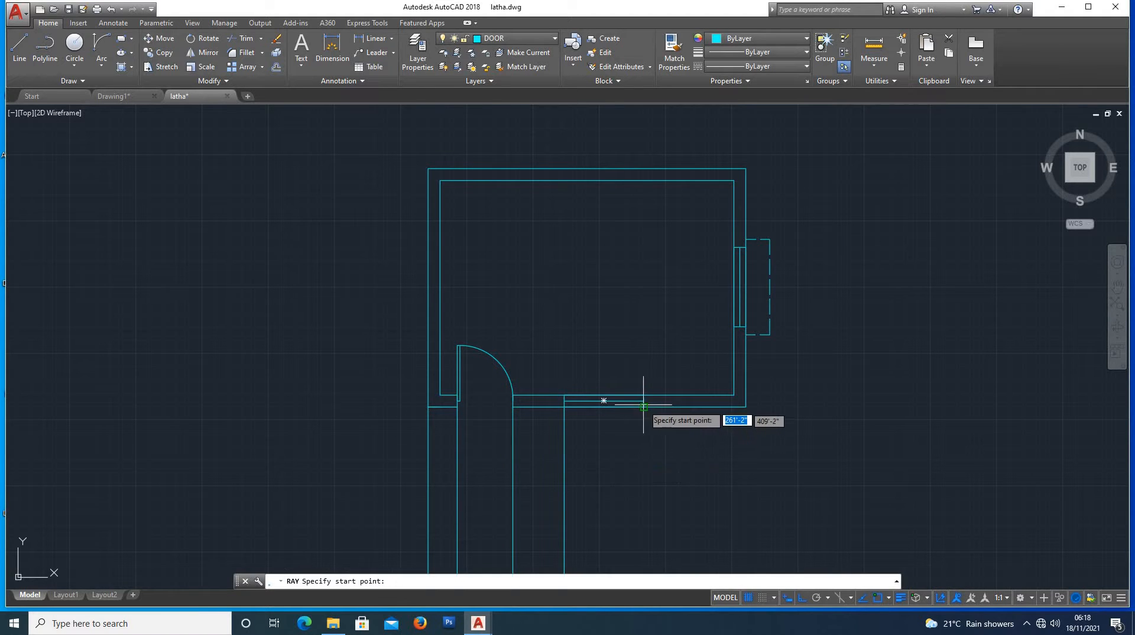
{"action": "left_click", "coordinate": [646, 408]}
{"action": "left_click", "coordinate": [630, 491]}
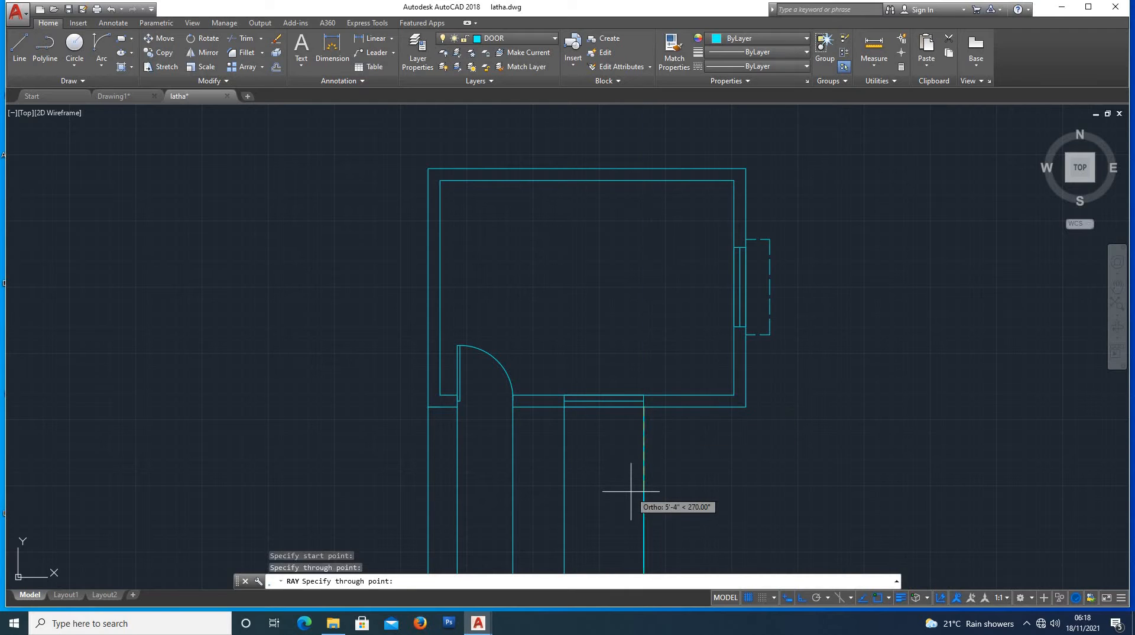
{"action": "key", "text": "Return"}
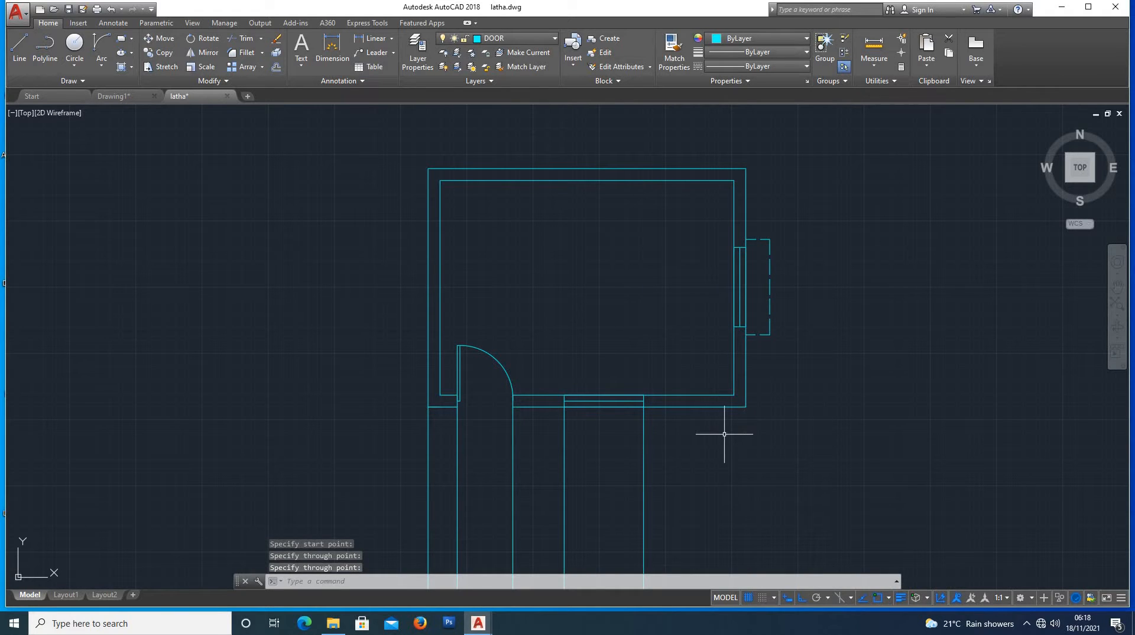
Draw rays straight down from the plan's lower-right outer corner and from the outer lower corner of the dashed sunshade.
{"action": "key", "text": "Return"}
{"action": "left_click", "coordinate": [745, 407]}
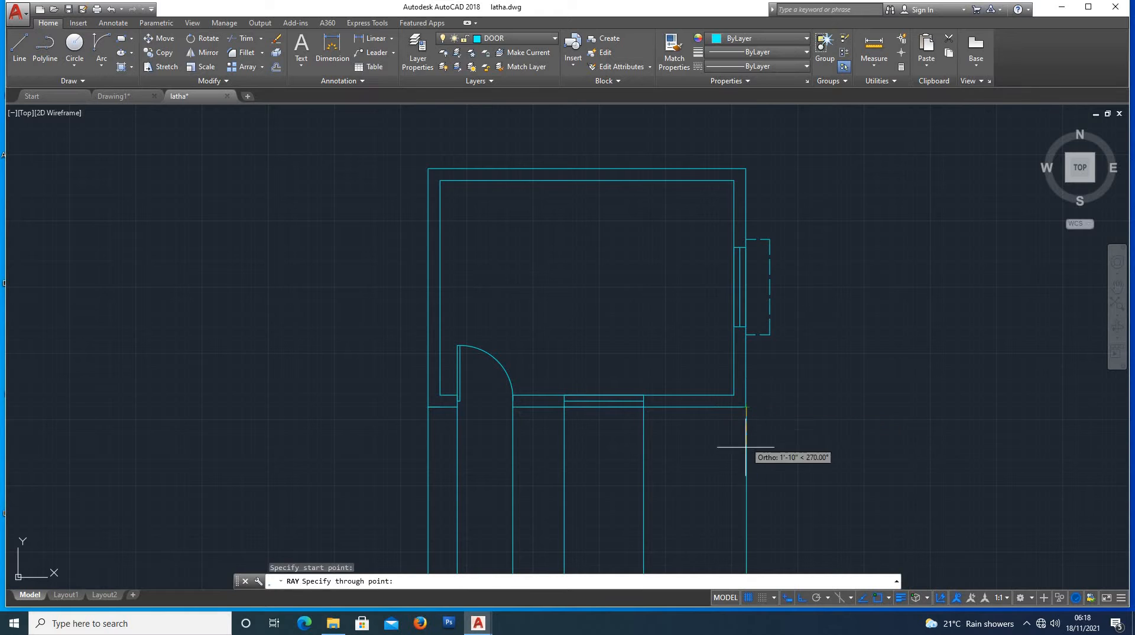
{"action": "key", "text": "Return"}
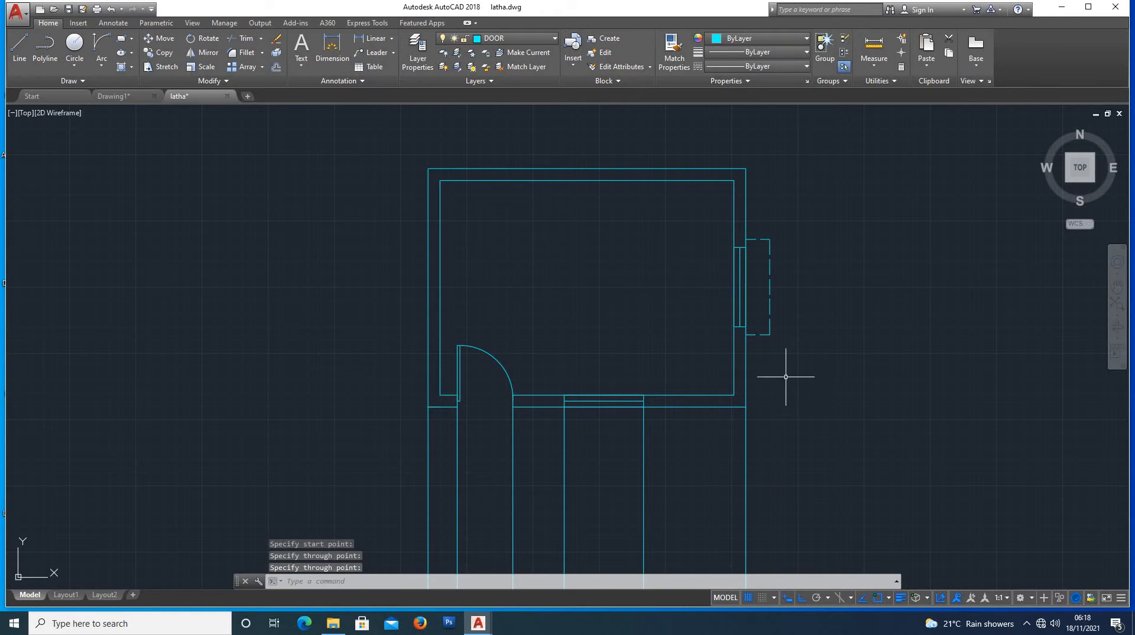
{"action": "key", "text": "Return"}
{"action": "left_click", "coordinate": [773, 338]}
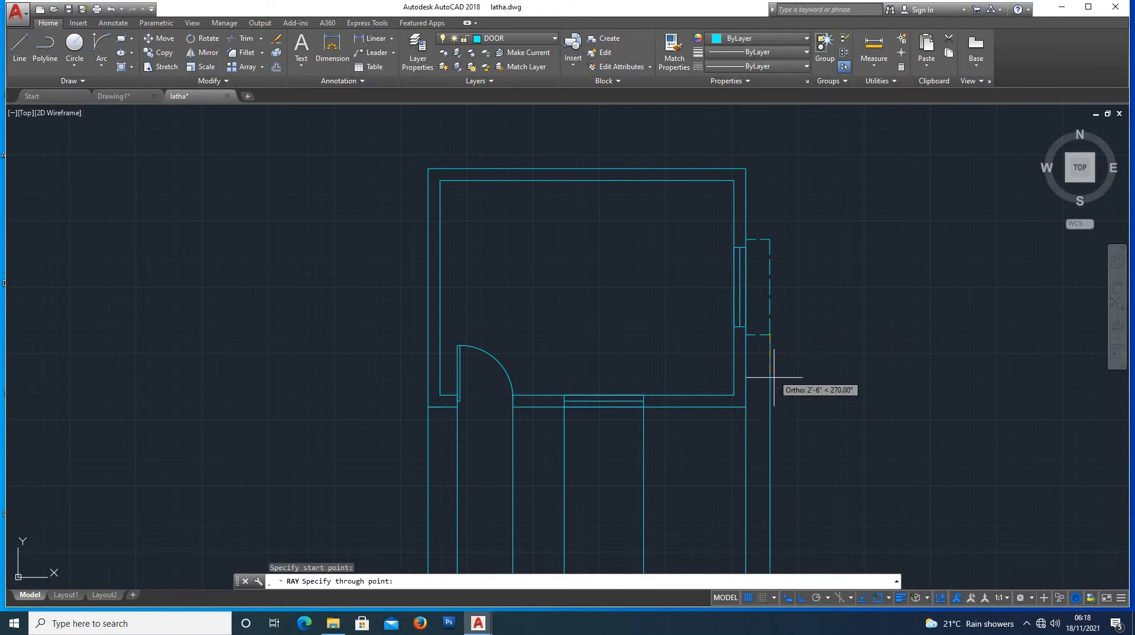
{"action": "left_click", "coordinate": [779, 427]}
{"action": "key", "text": "Return"}
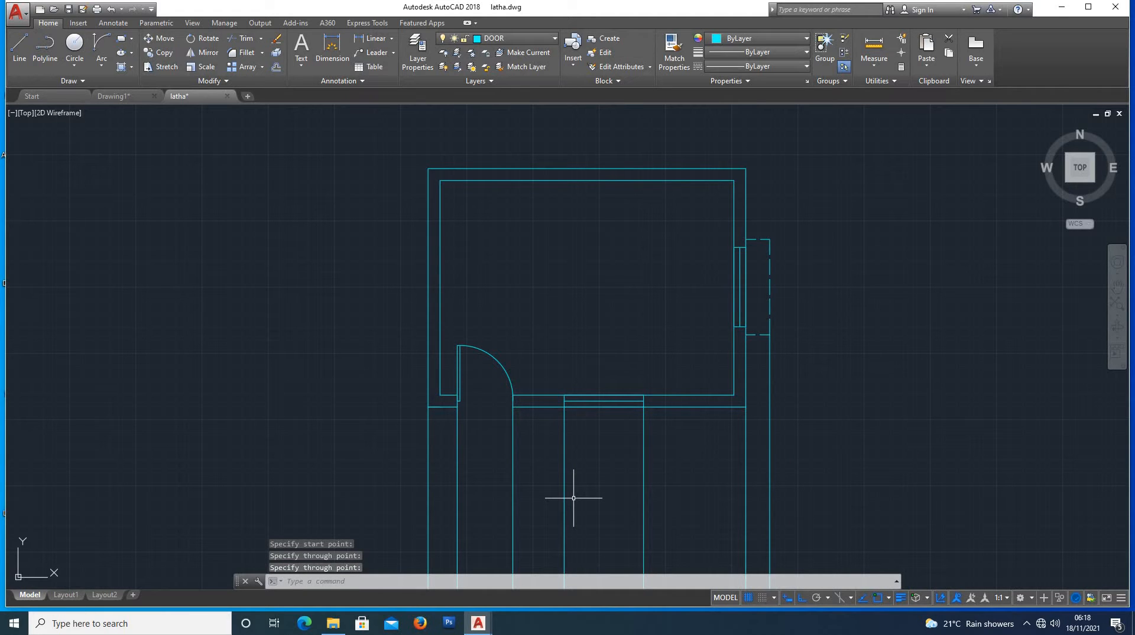
Draw a horizontal line below the plan from the leftmost ray to the ray of the lower-right wall corner.
{"action": "scroll", "coordinate": [559, 438], "scroll_direction": "down", "scroll_amount": 3}
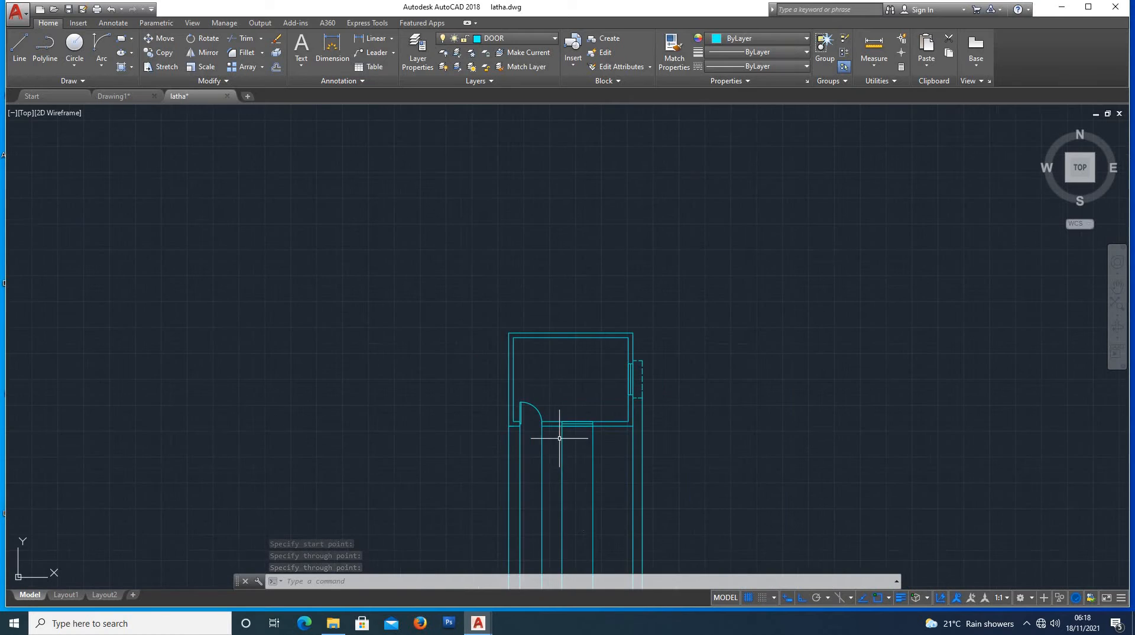
{"action": "scroll", "coordinate": [585, 505], "scroll_direction": "up", "scroll_amount": 3}
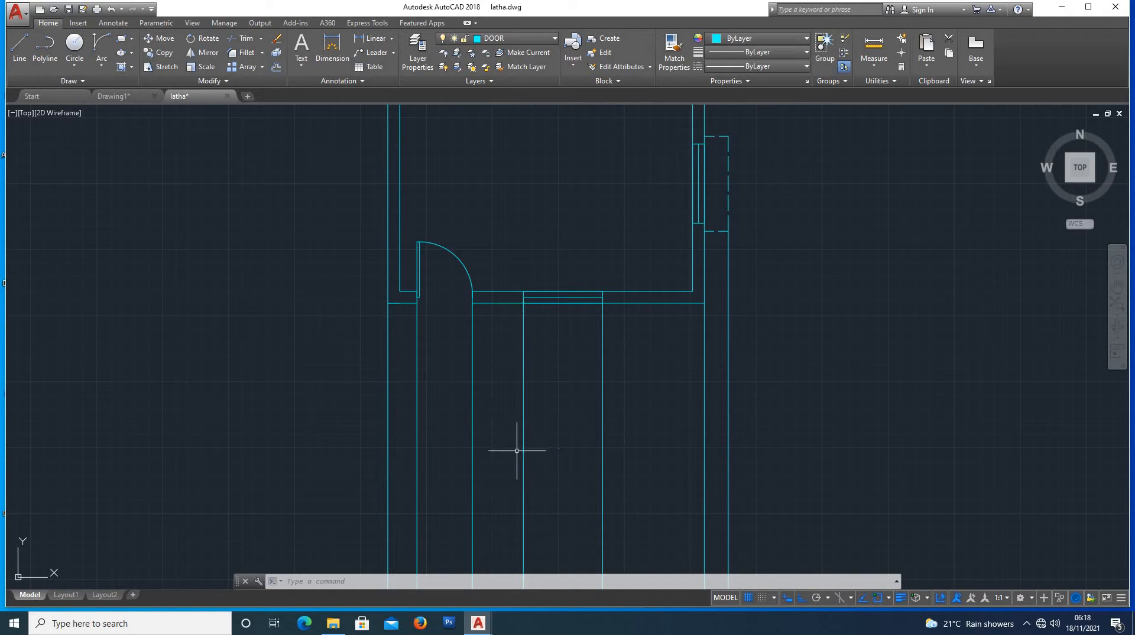
{"action": "type", "text": "l"}
{"action": "key", "text": "Return"}
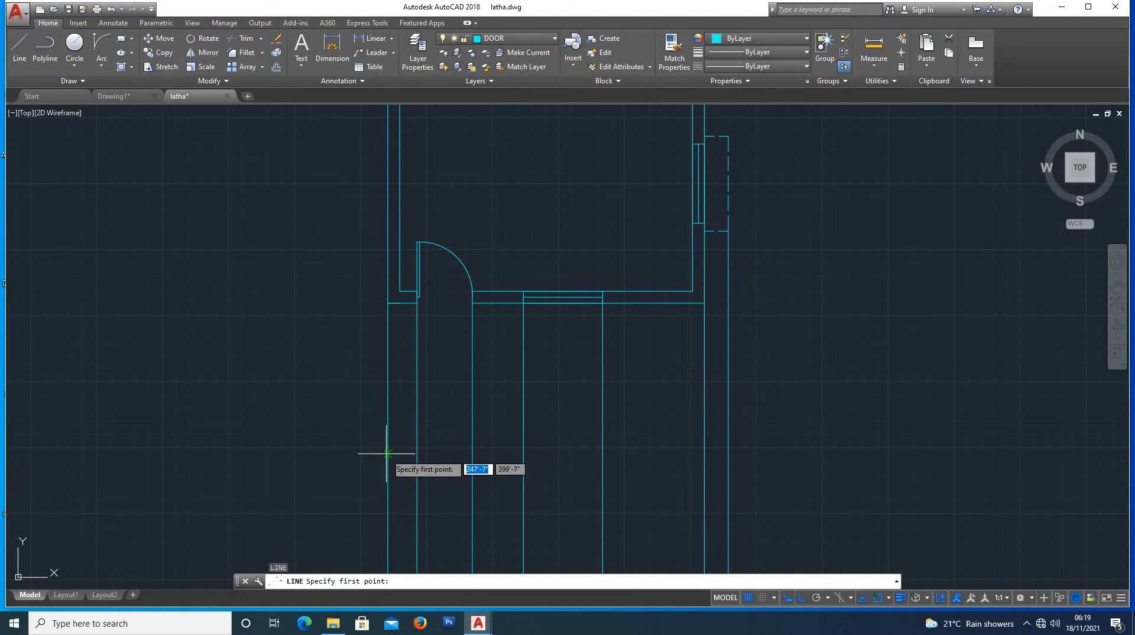
{"action": "left_click", "coordinate": [388, 447]}
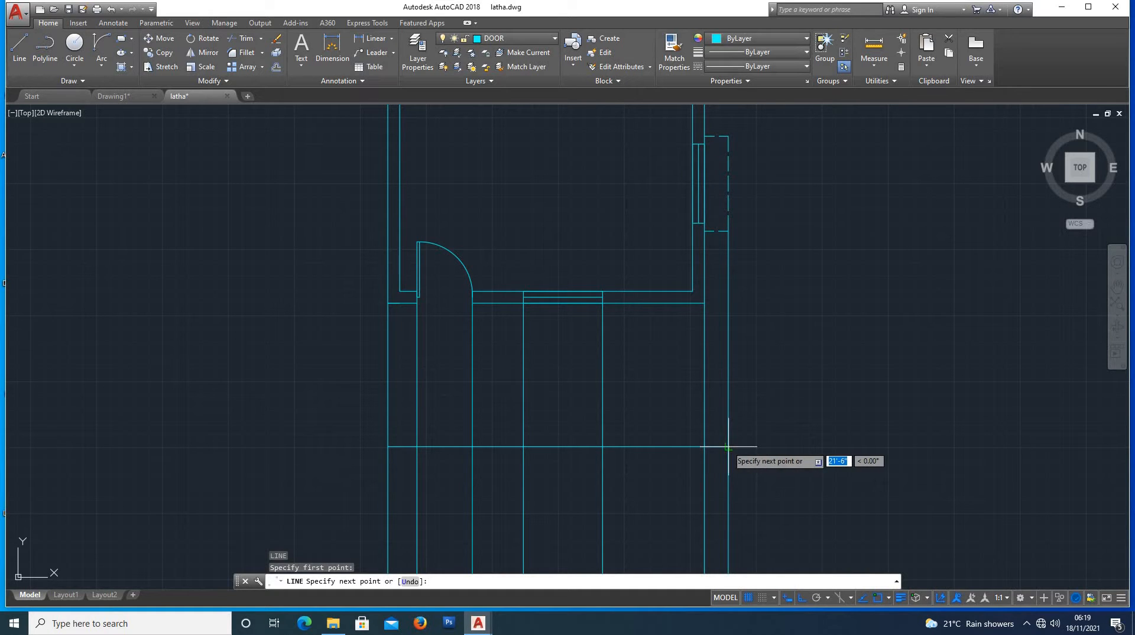
{"action": "left_click", "coordinate": [705, 447]}
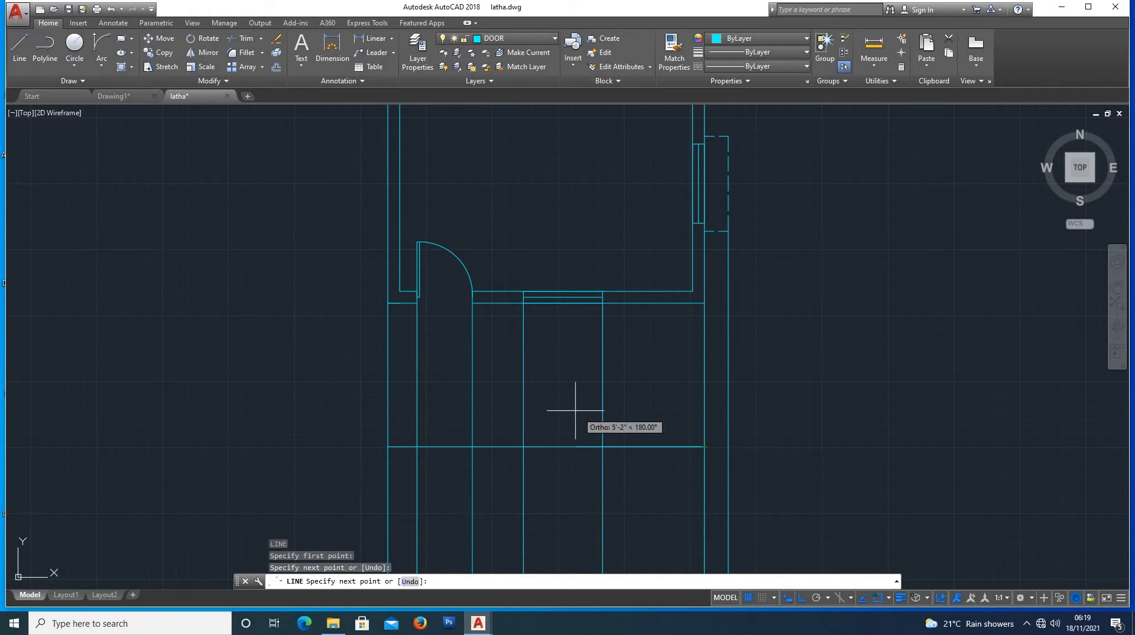
{"action": "key", "text": "Escape"}
Offset the horizontal line 10' downward to form the lower edge of the elevation.
{"action": "scroll", "coordinate": [545, 469], "scroll_direction": "down", "scroll_amount": 3}
{"action": "scroll", "coordinate": [548, 478], "scroll_direction": "up", "scroll_amount": 3}
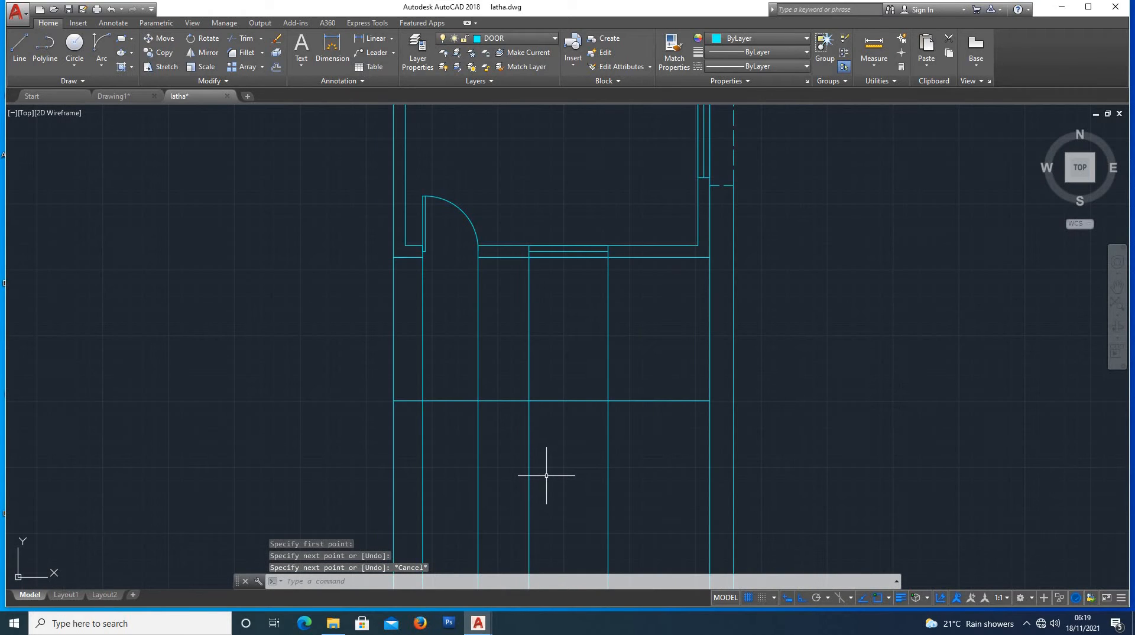
{"action": "type", "text": "o"}
{"action": "key", "text": "Return"}
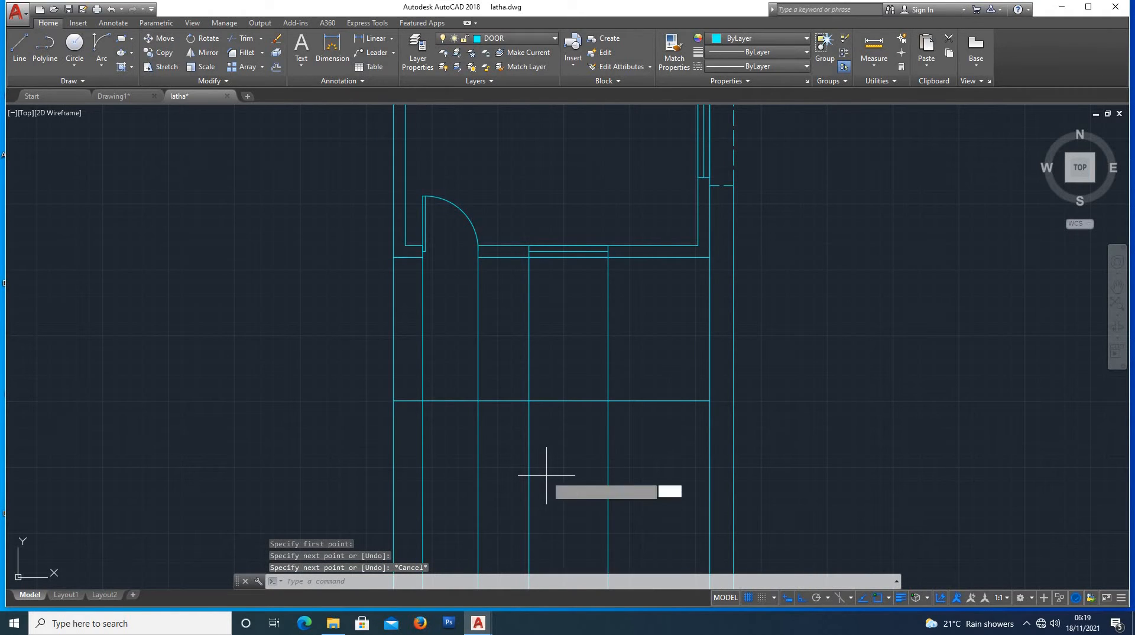
{"action": "type", "text": "10'"}
{"action": "key", "text": "Return"}
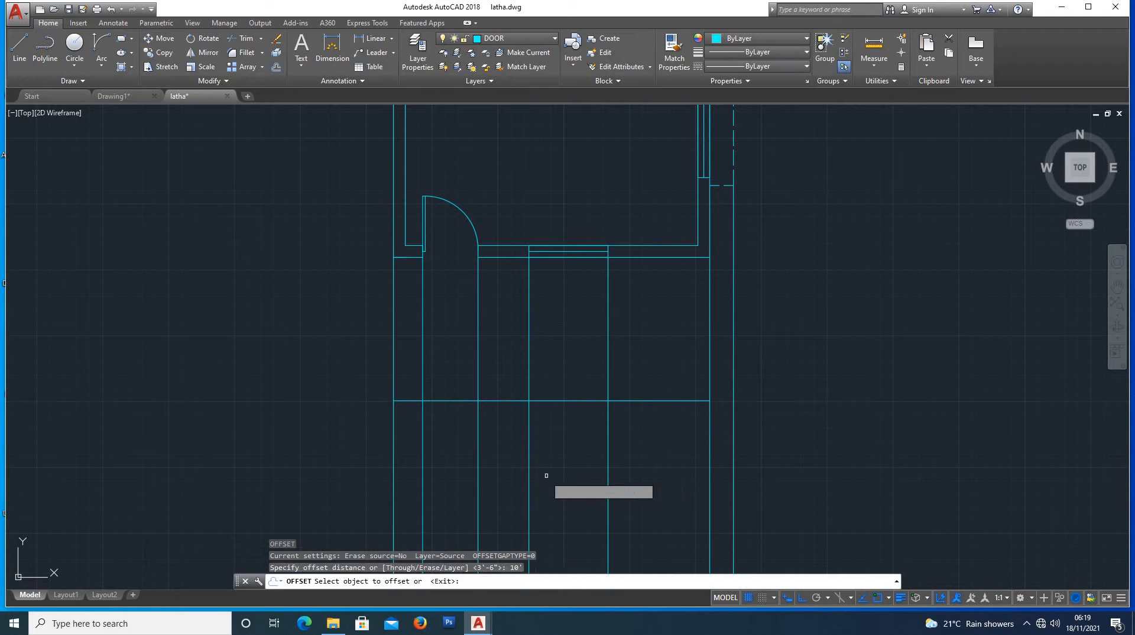
{"action": "left_click", "coordinate": [553, 401]}
{"action": "scroll", "coordinate": [552, 458], "scroll_direction": "down", "scroll_amount": 3}
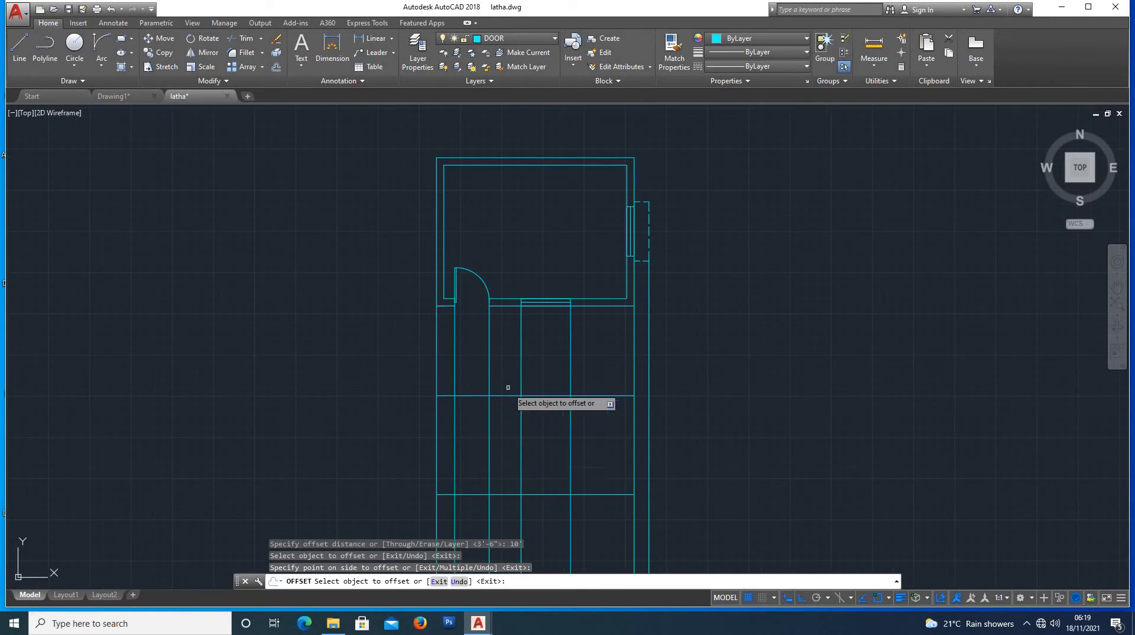
{"action": "left_click", "coordinate": [502, 453]}
{"action": "scroll", "coordinate": [502, 453], "scroll_direction": "up", "scroll_amount": 3}
{"action": "key", "text": "Escape"}
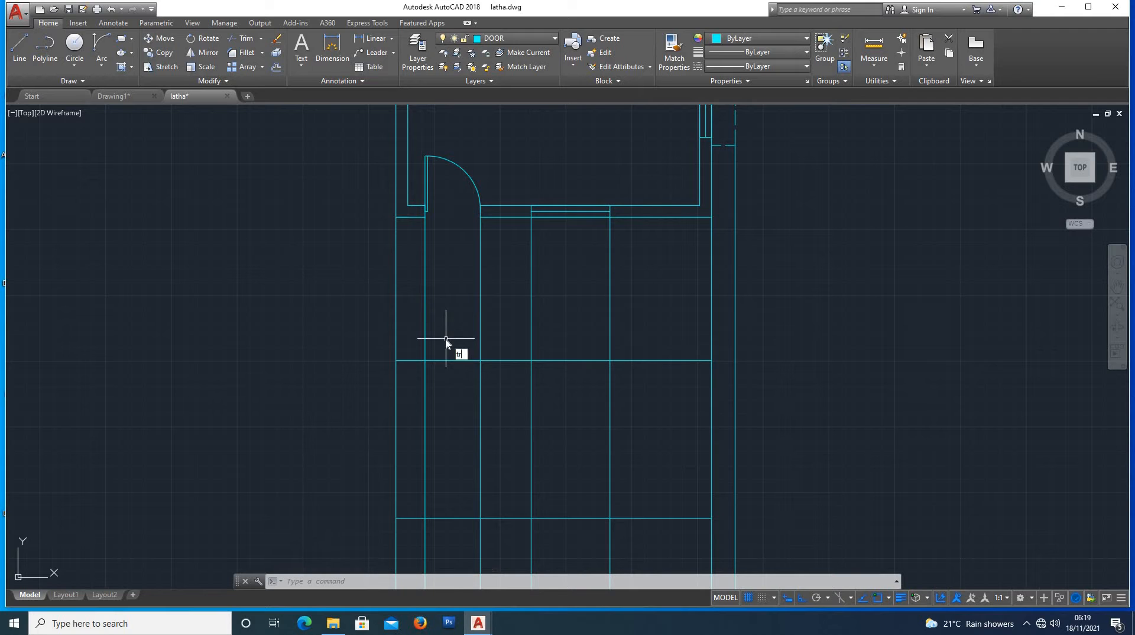
Trim the wall, door and window rays between the plan and the upper horizontal line and below the lower horizontal line.
{"action": "key", "text": "Return"}
{"action": "key", "text": "Return"}
{"action": "left_click", "coordinate": [366, 263]}
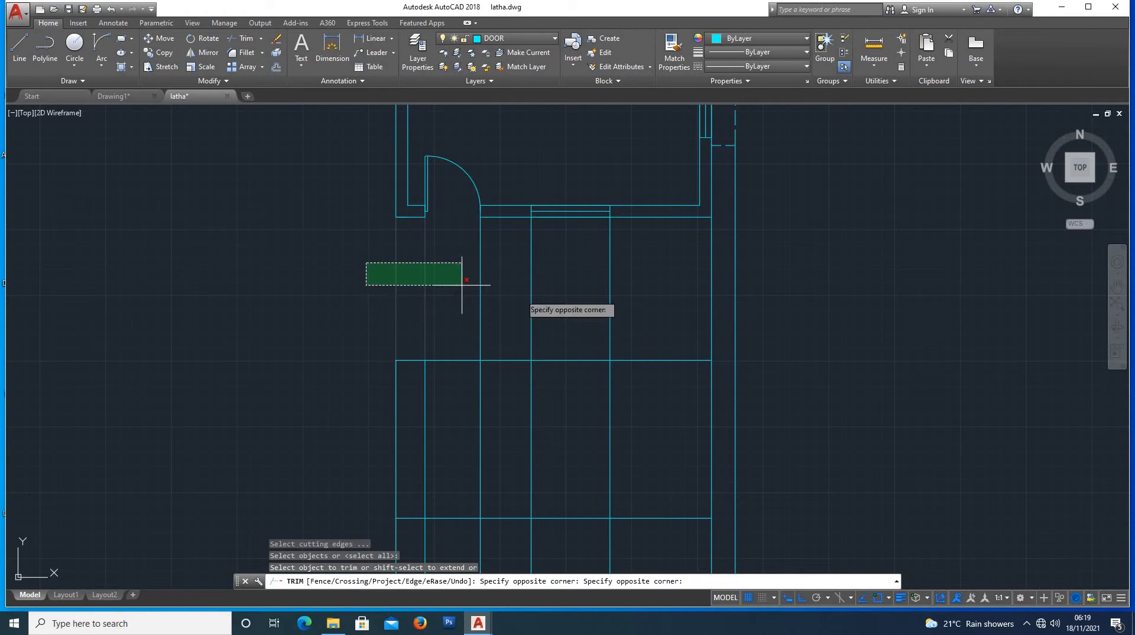
{"action": "left_click_drag", "start_coordinate": [462, 285], "coordinate": [862, 332]}
{"action": "left_click", "coordinate": [861, 332]}
{"action": "scroll", "coordinate": [408, 301], "scroll_direction": "down", "scroll_amount": 2}
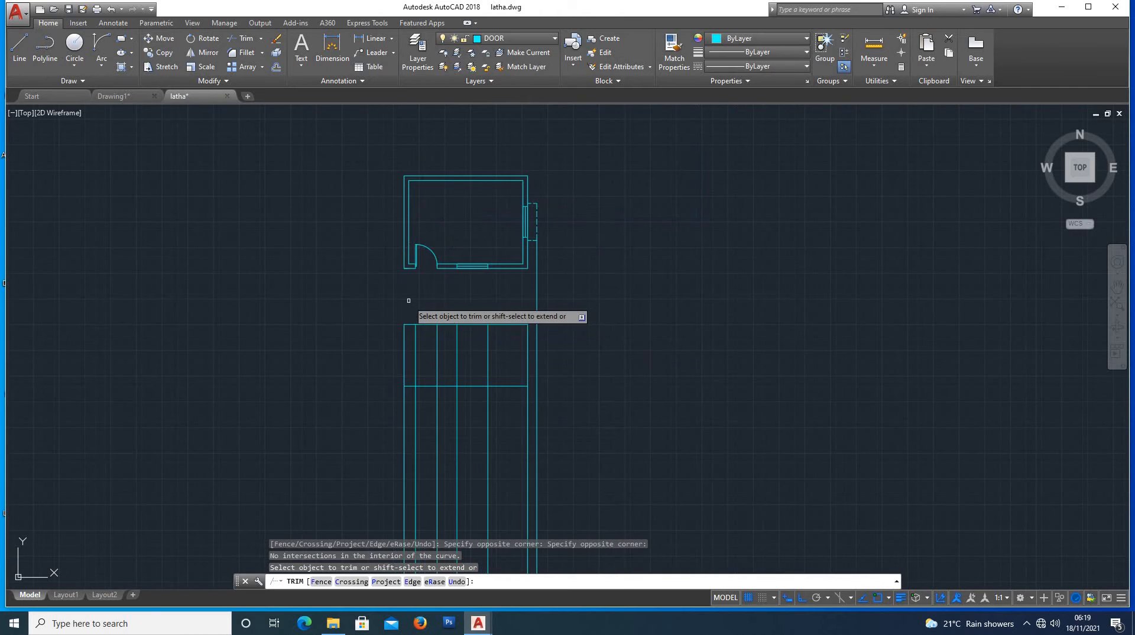
{"action": "scroll", "coordinate": [389, 402], "scroll_direction": "up", "scroll_amount": 4}
{"action": "left_click", "coordinate": [385, 387]}
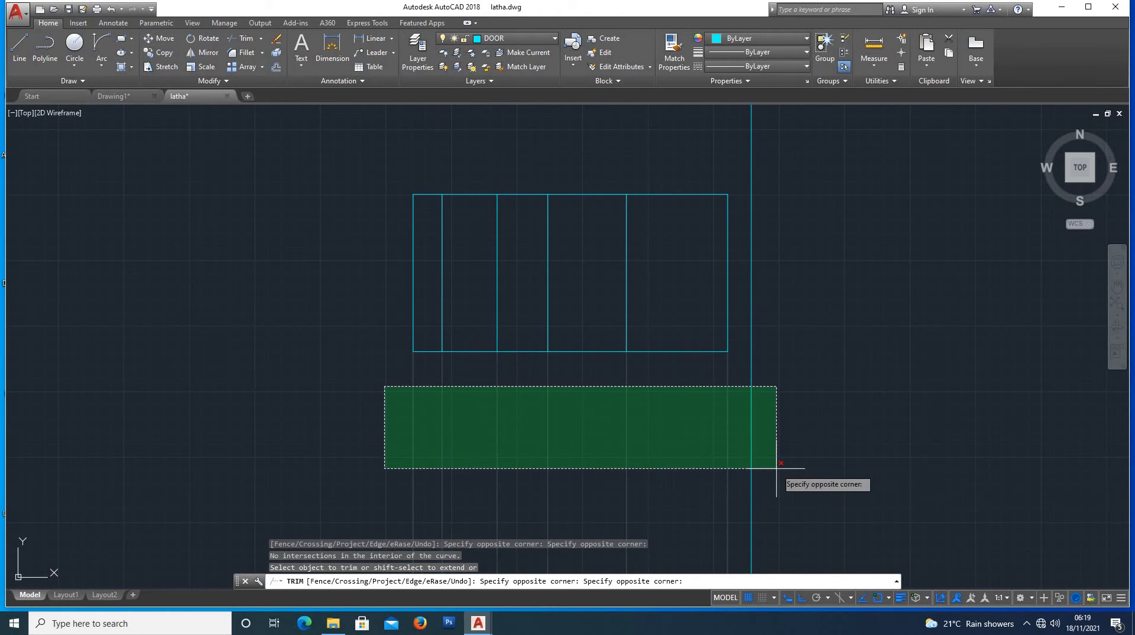
{"action": "key", "text": "Escape"}
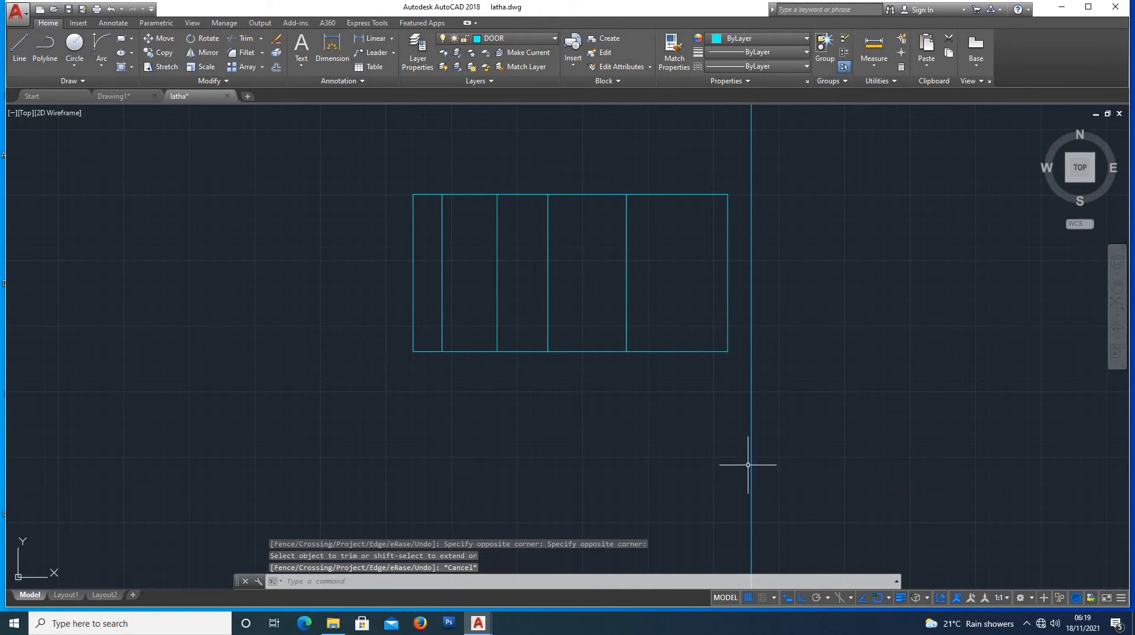
Examine the elevation outline and its projected lines against the door and window of the floor plan.
{"action": "scroll", "coordinate": [748, 465], "scroll_direction": "down", "scroll_amount": 4}
{"action": "scroll", "coordinate": [742, 347], "scroll_direction": "up", "scroll_amount": 3}
{"action": "scroll", "coordinate": [673, 414], "scroll_direction": "down", "scroll_amount": 1}
{"action": "scroll", "coordinate": [521, 454], "scroll_direction": "up", "scroll_amount": 2}
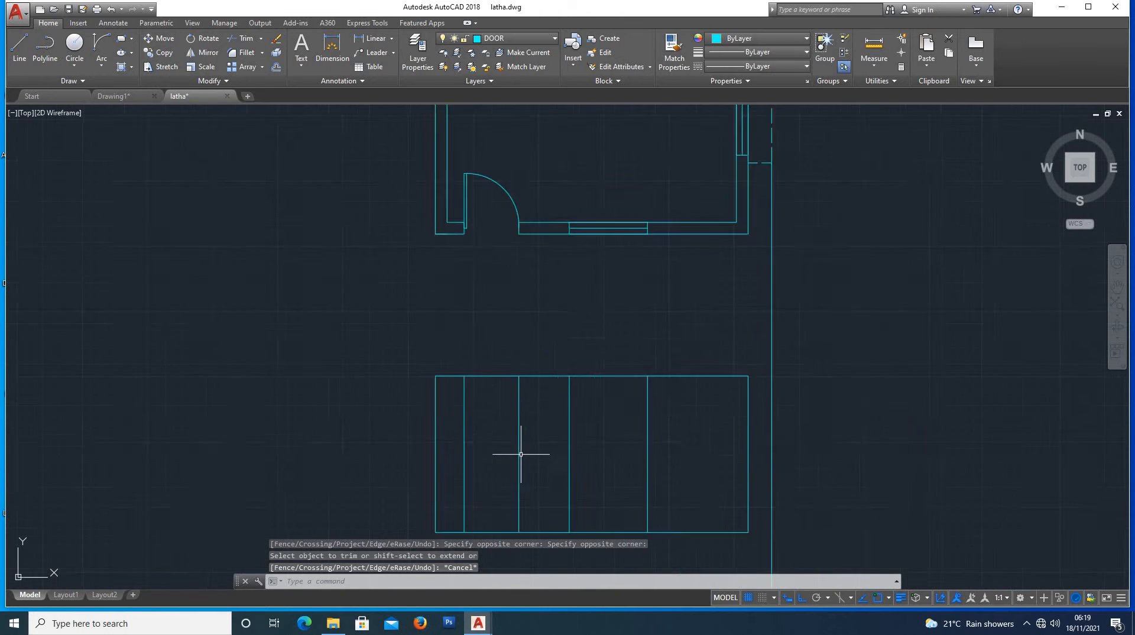
{"action": "scroll", "coordinate": [521, 455], "scroll_direction": "up", "scroll_amount": 2}
{"action": "scroll", "coordinate": [481, 458], "scroll_direction": "down", "scroll_amount": 4}
{"action": "scroll", "coordinate": [465, 489], "scroll_direction": "up", "scroll_amount": 4}
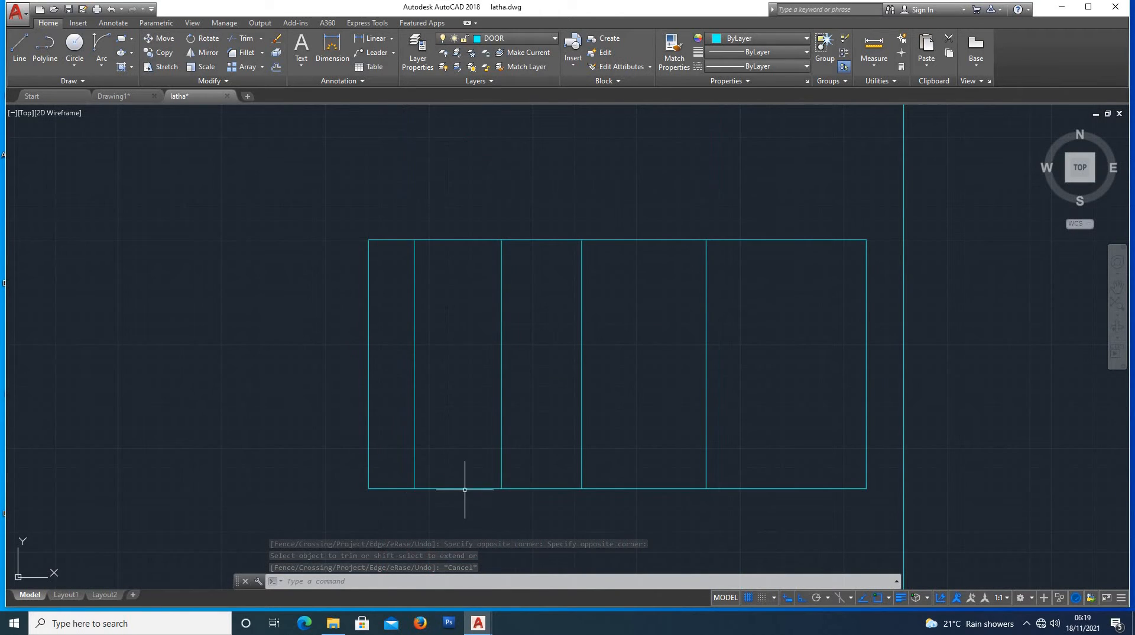
{"action": "left_click", "coordinate": [465, 489]}
{"action": "key", "text": "Escape"}
{"action": "scroll", "coordinate": [467, 492], "scroll_direction": "down", "scroll_amount": 4}
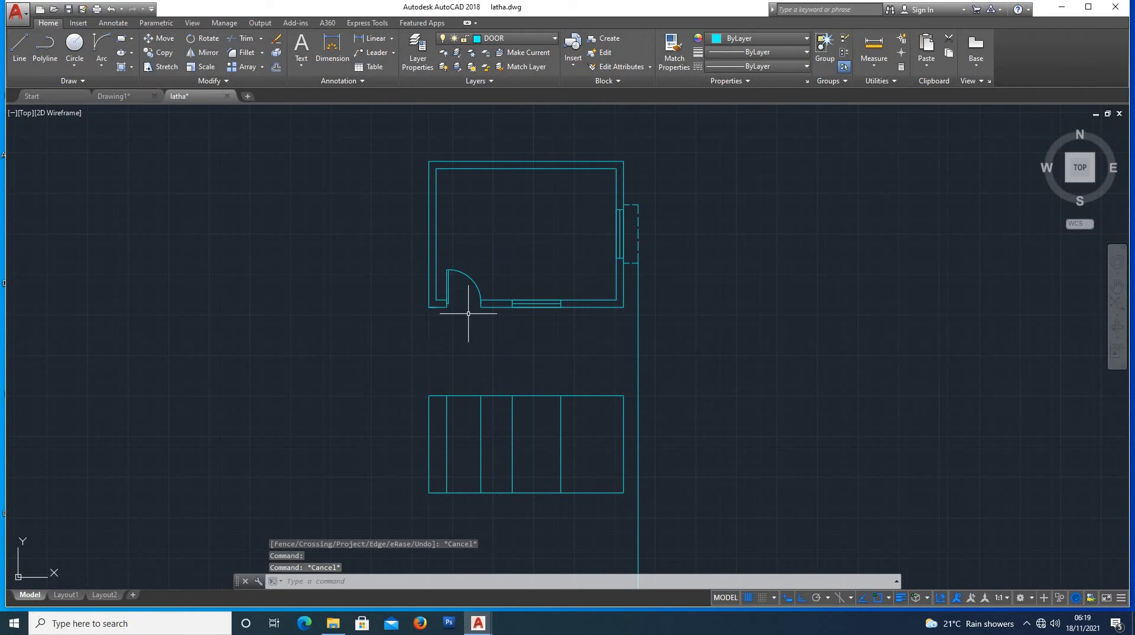
{"action": "scroll", "coordinate": [445, 296], "scroll_direction": "up", "scroll_amount": 4}
{"action": "scroll", "coordinate": [445, 294], "scroll_direction": "down", "scroll_amount": 2}
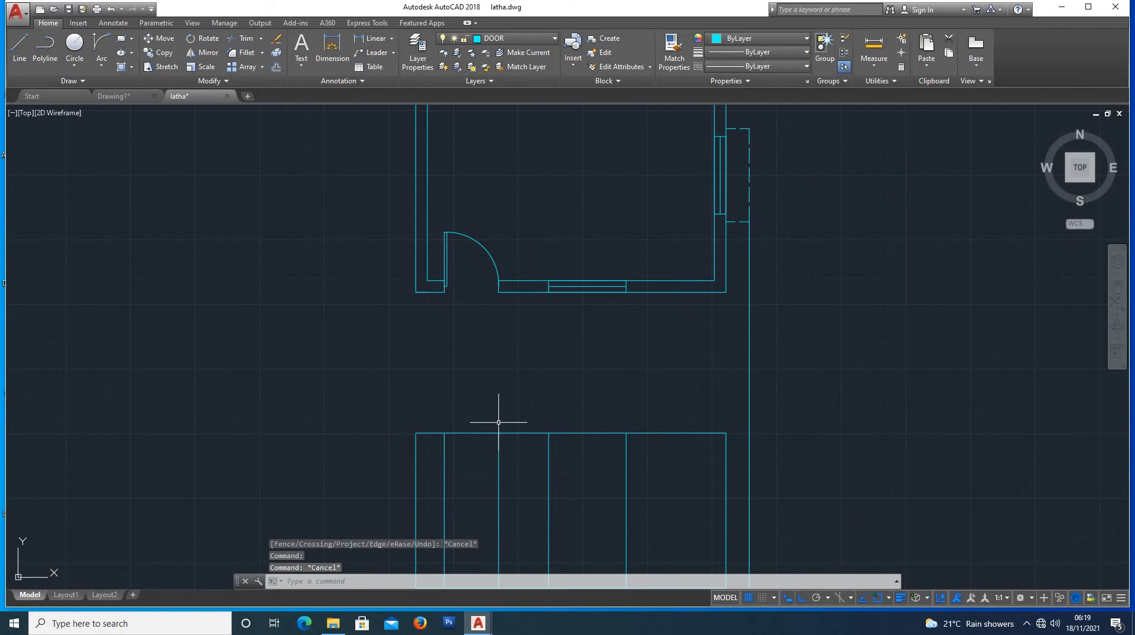
{"action": "scroll", "coordinate": [499, 422], "scroll_direction": "down", "scroll_amount": 4}
{"action": "scroll", "coordinate": [484, 518], "scroll_direction": "up", "scroll_amount": 4}
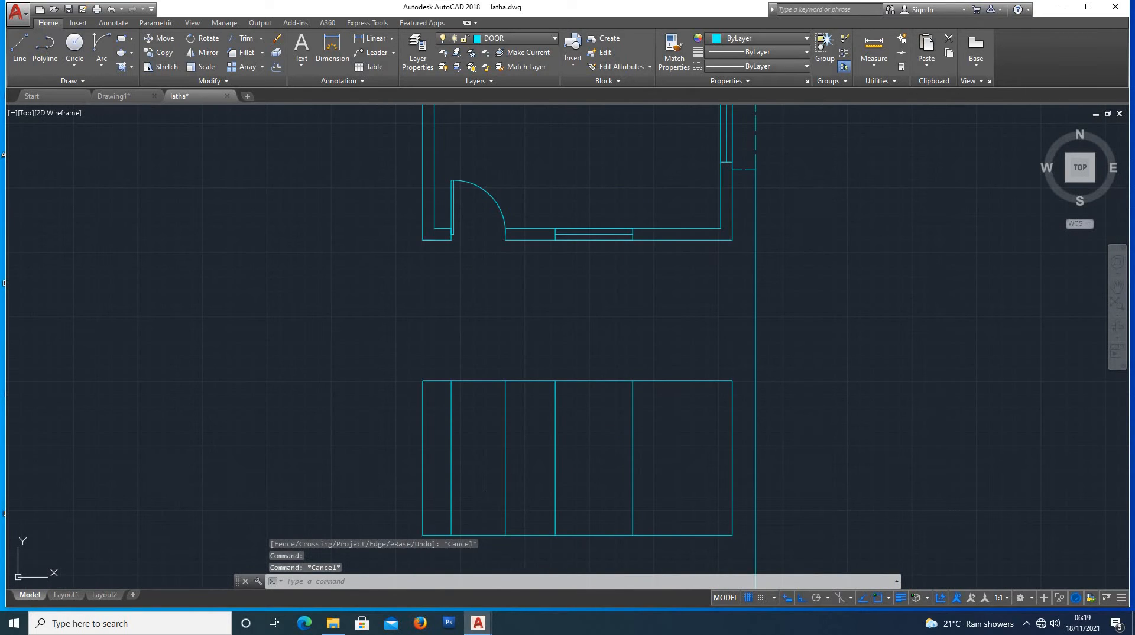
Draw the door's top edge 7' above the base line between the two door rays, and erase the vertical construction line.
{"action": "key", "text": "l"}
{"action": "key", "text": "Return"}
{"action": "left_click", "coordinate": [451, 536]}
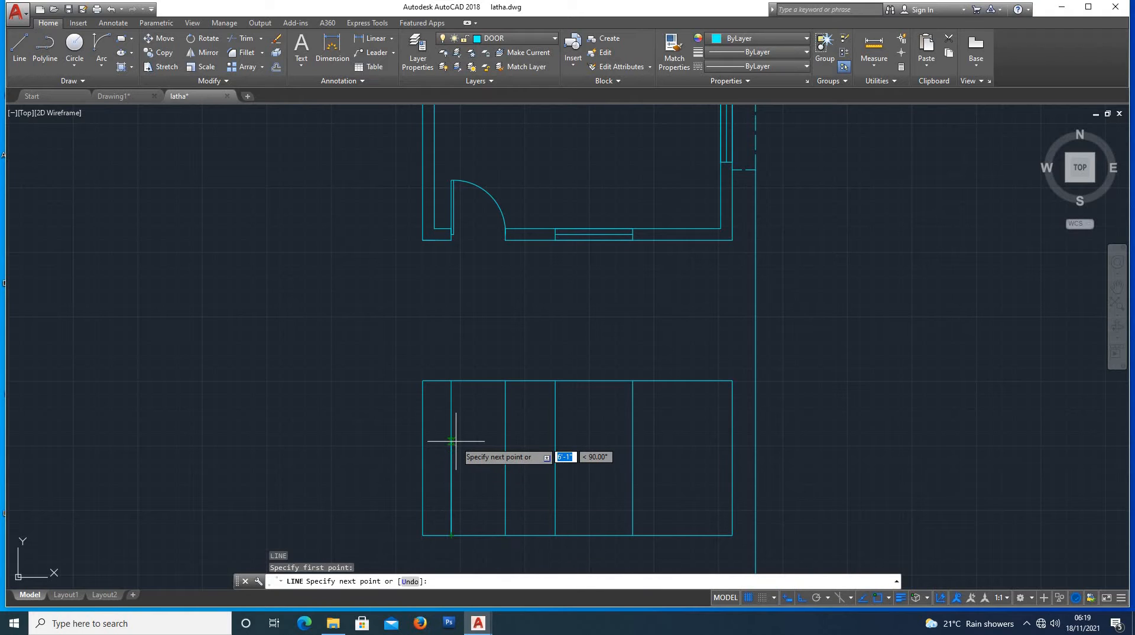
{"action": "key", "text": "Return"}
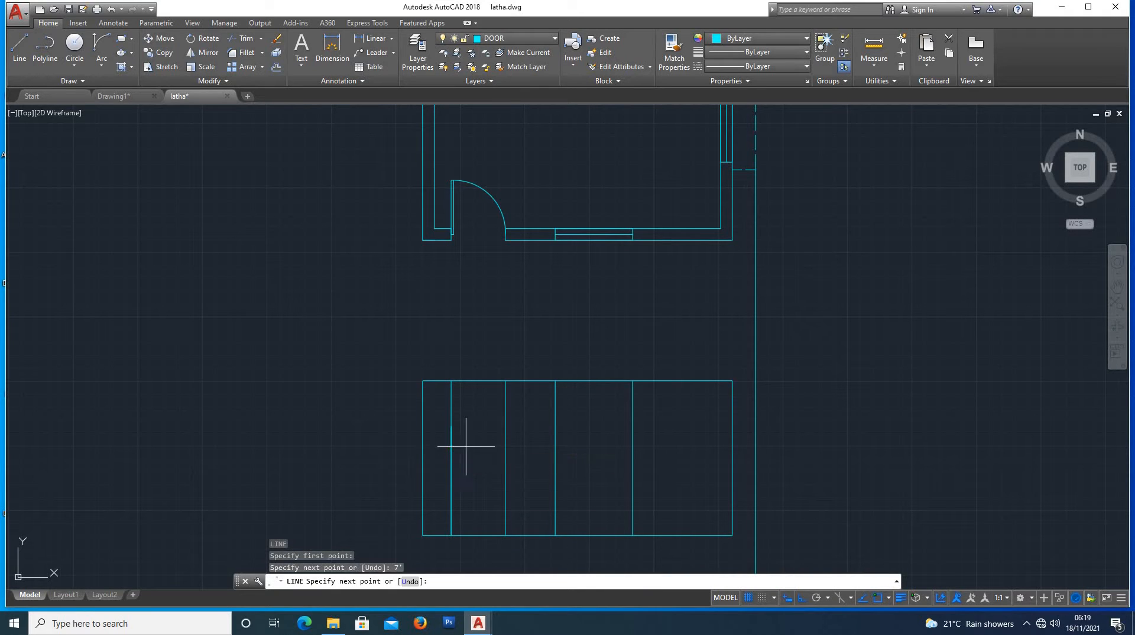
{"action": "left_click", "coordinate": [505, 427]}
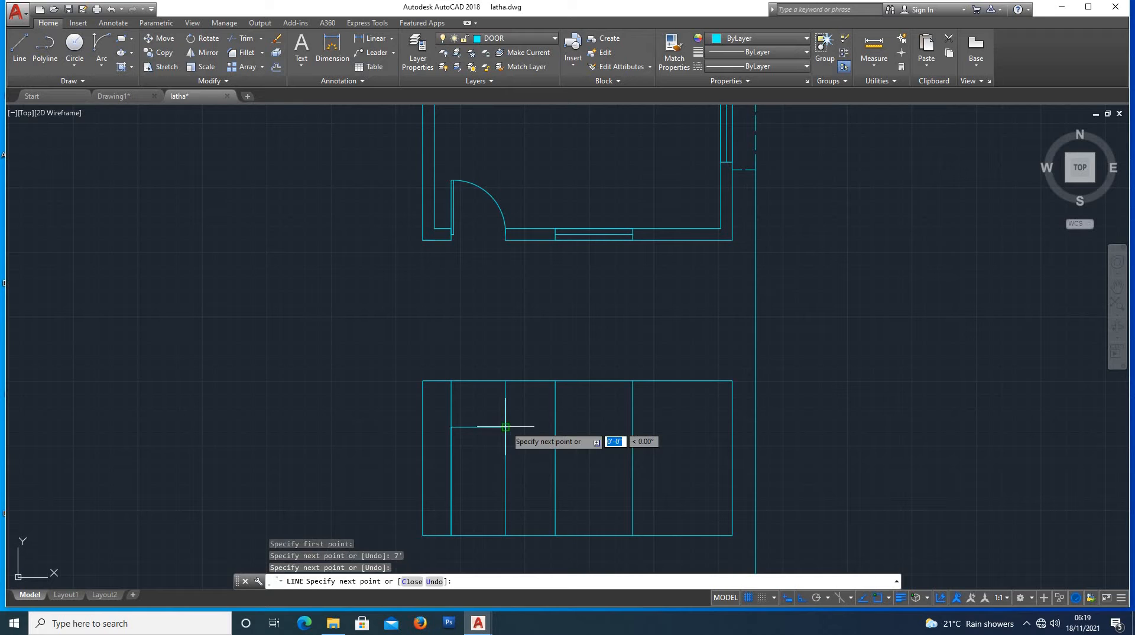
{"action": "key", "text": "Escape"}
{"action": "left_click", "coordinate": [451, 472]}
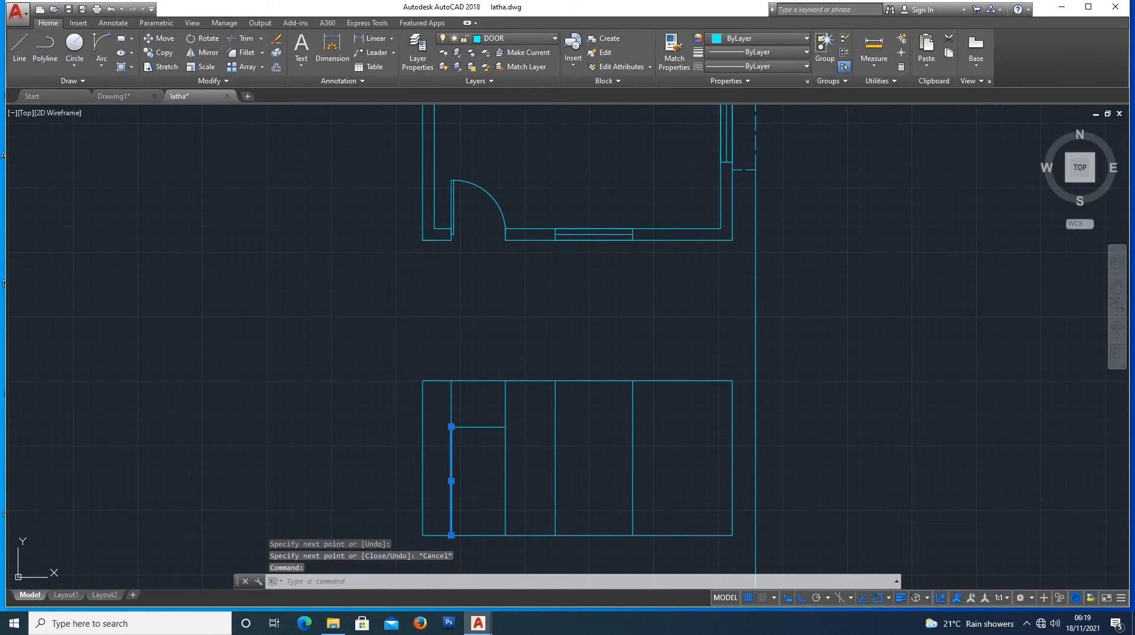
{"action": "key", "text": "Delete"}
Draw the window's top edge between its two projected rays, level with the top of the door.
{"action": "scroll", "coordinate": [481, 437], "scroll_direction": "up", "scroll_amount": 4}
{"action": "scroll", "coordinate": [508, 399], "scroll_direction": "down", "scroll_amount": 4}
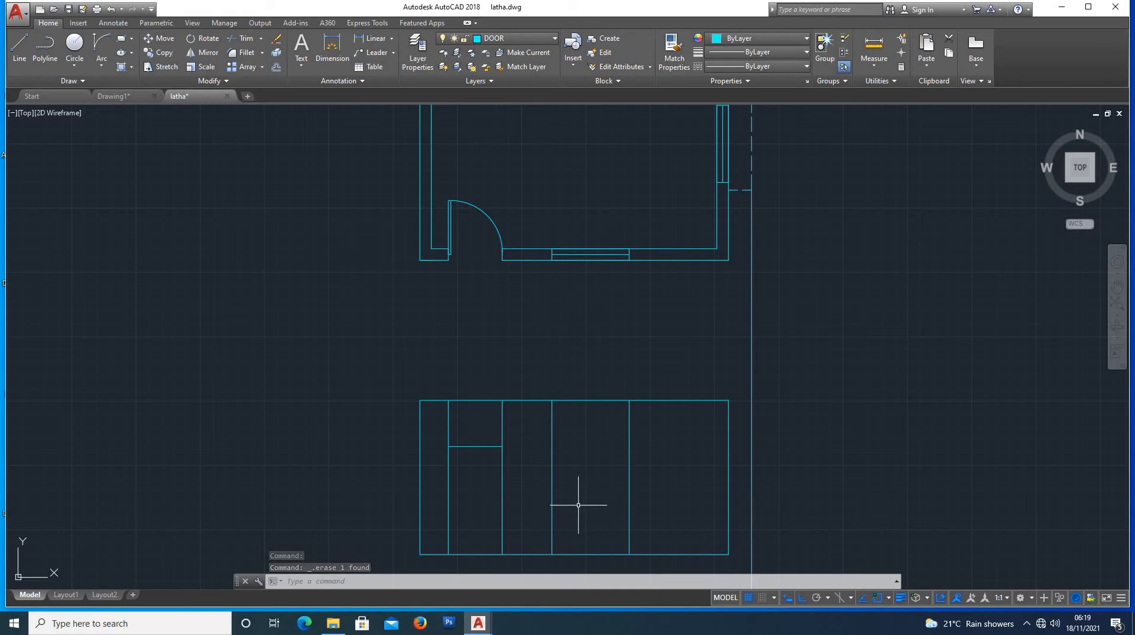
{"action": "type", "text": "l"}
{"action": "key", "text": "Return"}
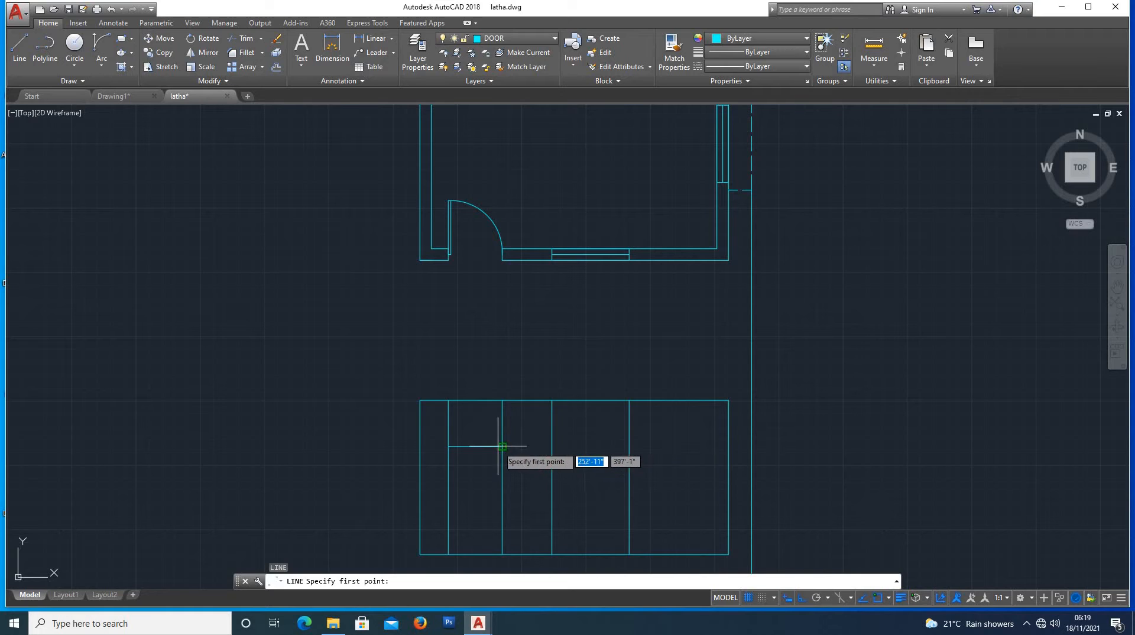
{"action": "left_click", "coordinate": [552, 447]}
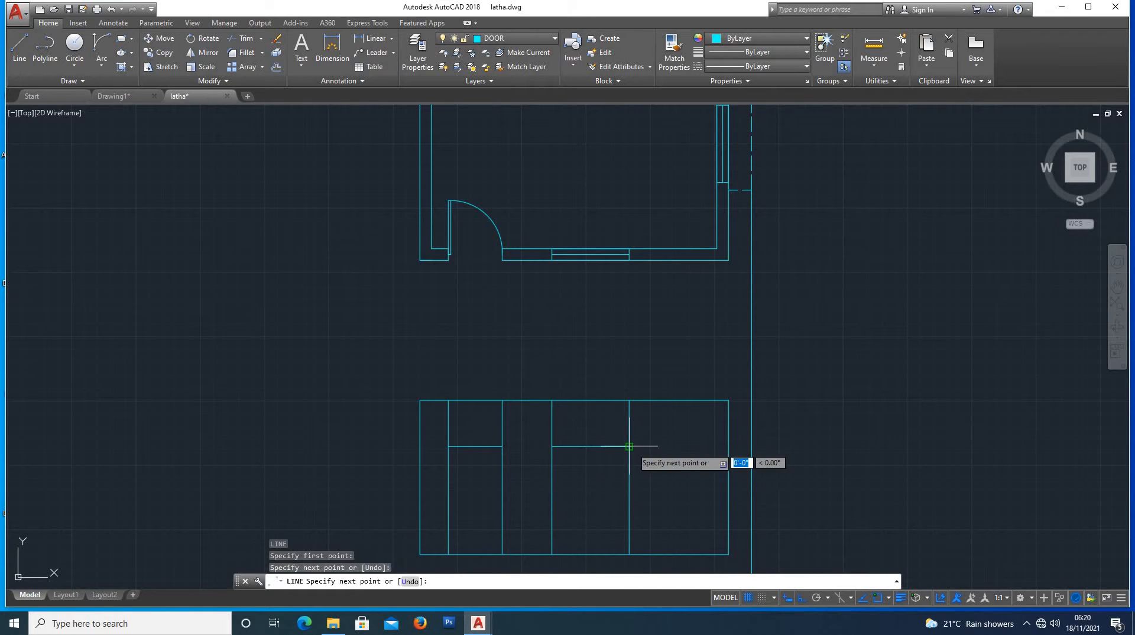
{"action": "key", "text": "Escape"}
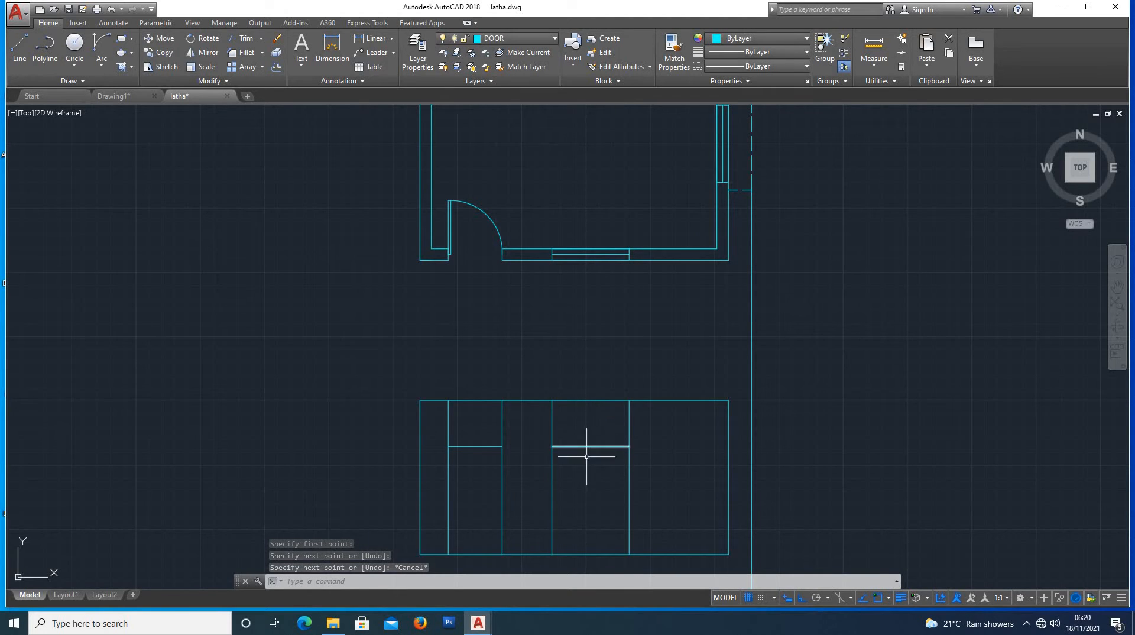
Offset the window's top edge 4' downward to form the sill.
{"action": "scroll", "coordinate": [587, 457], "scroll_direction": "up", "scroll_amount": 4}
{"action": "scroll", "coordinate": [585, 429], "scroll_direction": "down", "scroll_amount": 4}
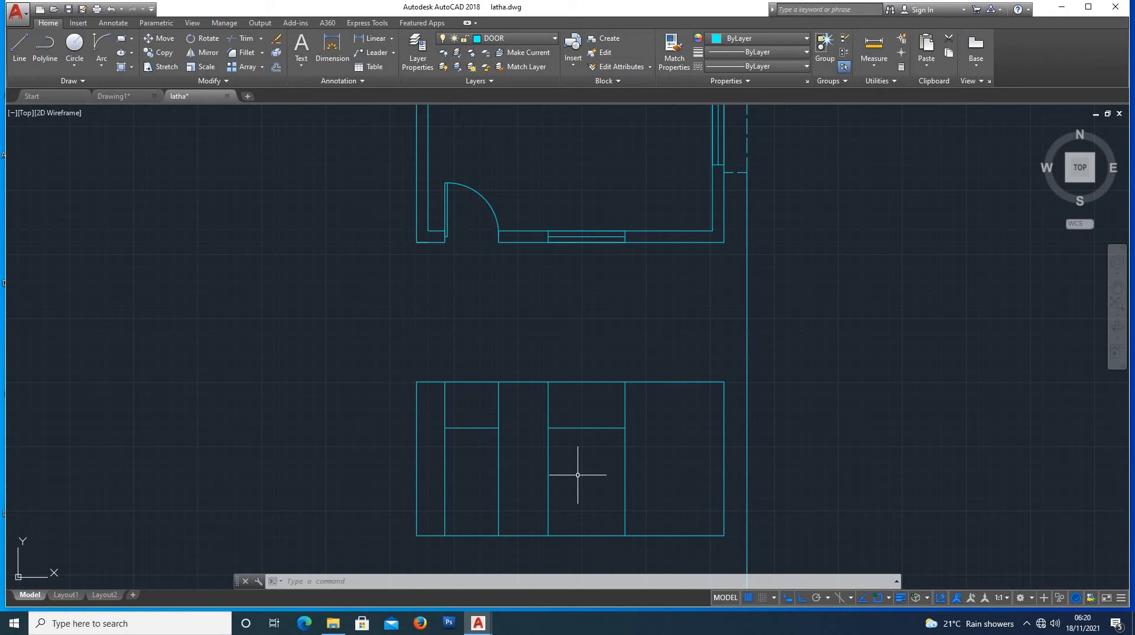
{"action": "key", "text": "Escape"}
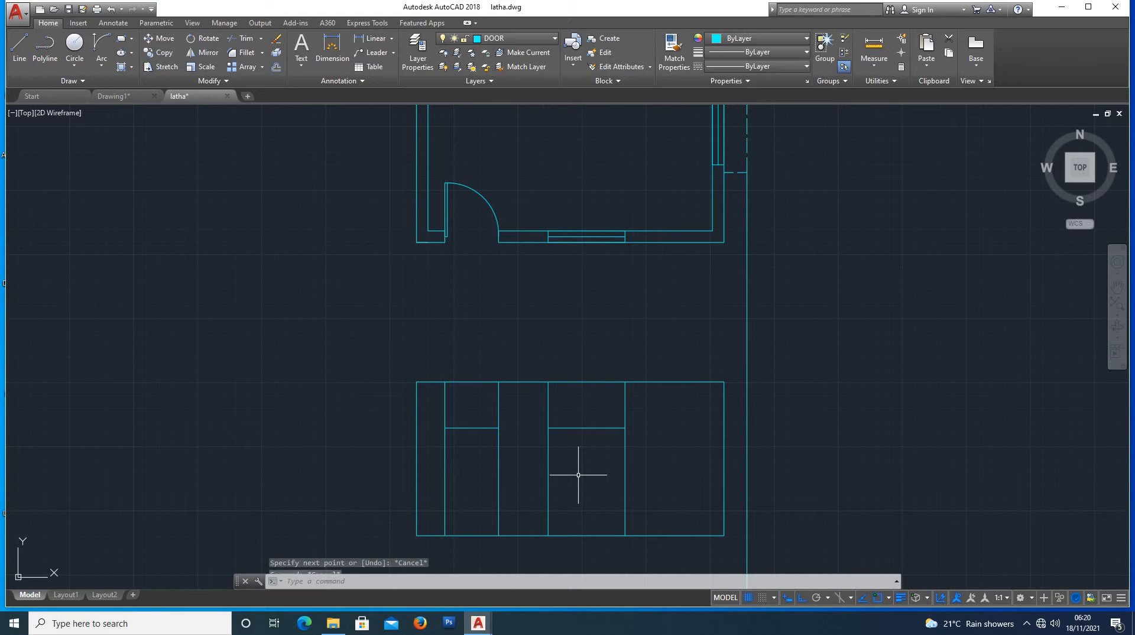
{"action": "type", "text": "o"}
{"action": "key", "text": "Return"}
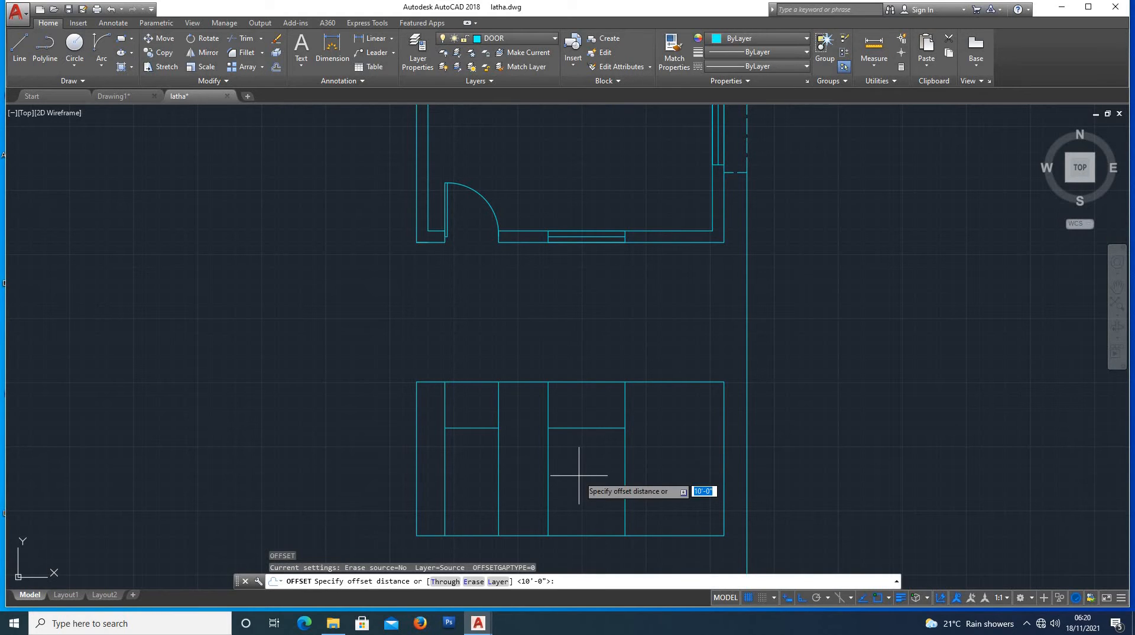
{"action": "type", "text": "4"}
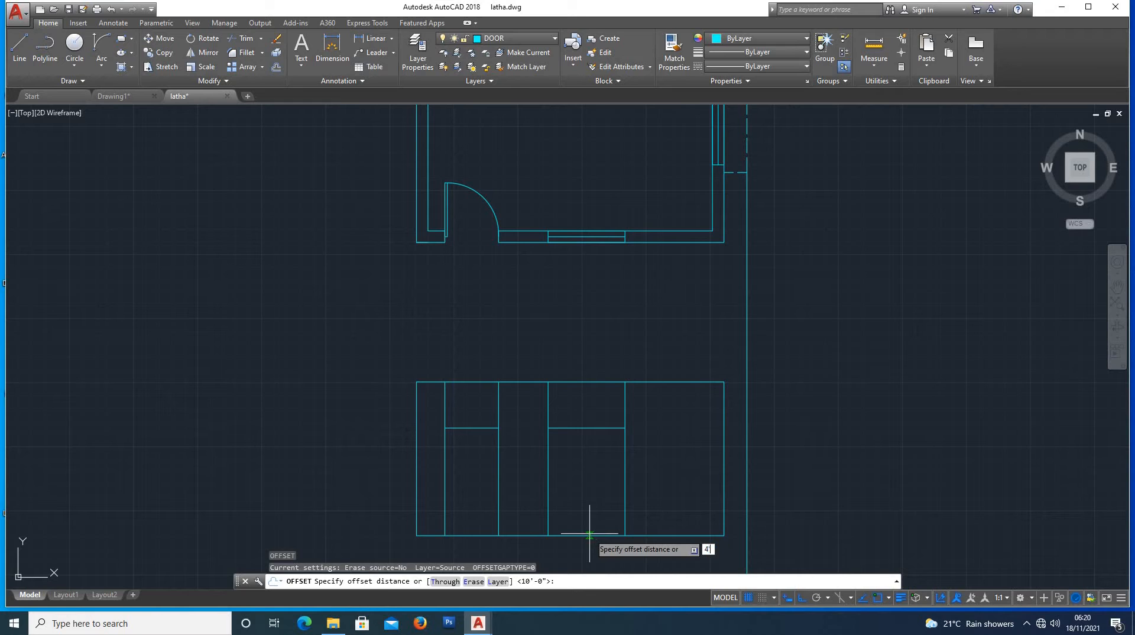
{"action": "key", "text": "Return"}
{"action": "left_click", "coordinate": [587, 428]}
{"action": "left_click", "coordinate": [583, 478]}
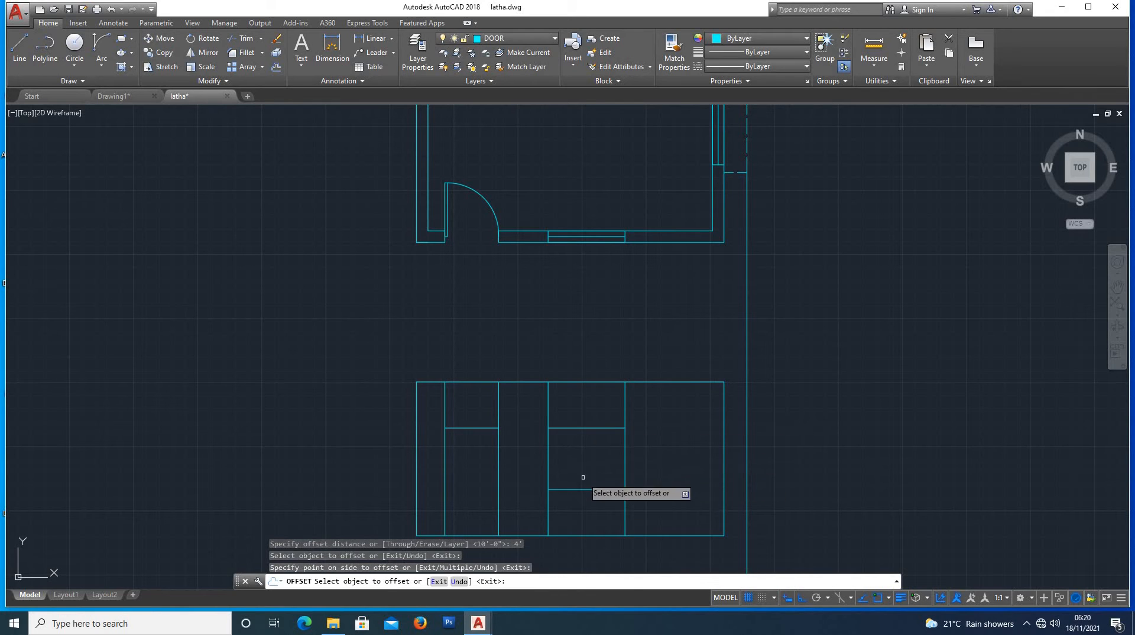
{"action": "key", "text": "Escape"}
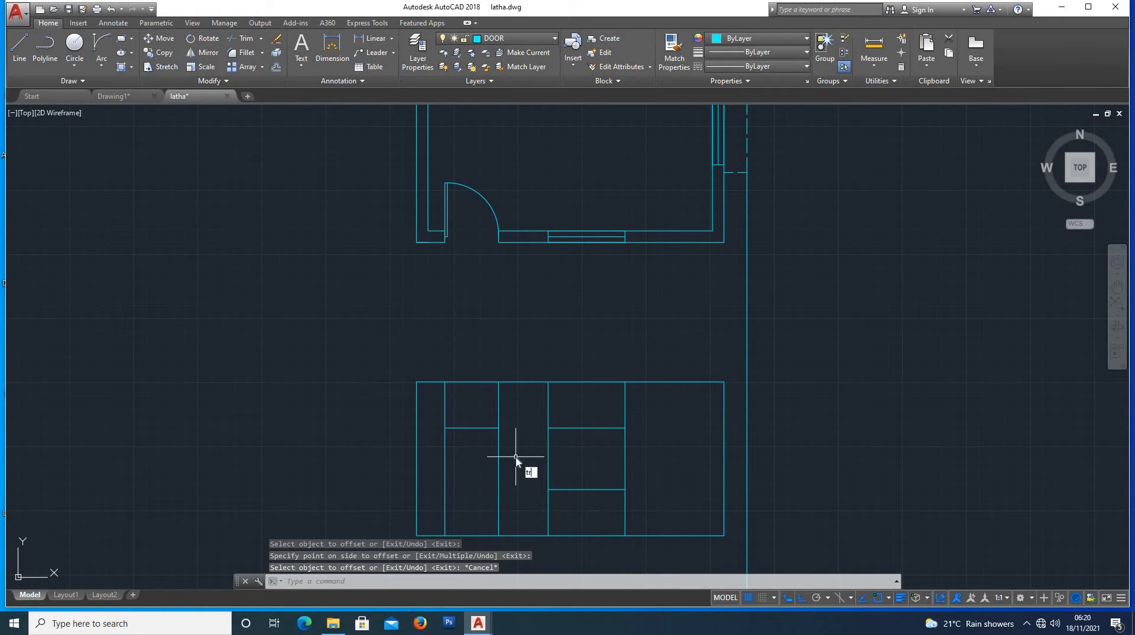
Trim the door and window rays above the top edges and the window rays below the sill.
{"action": "key", "text": "Return"}
{"action": "key", "text": "Return"}
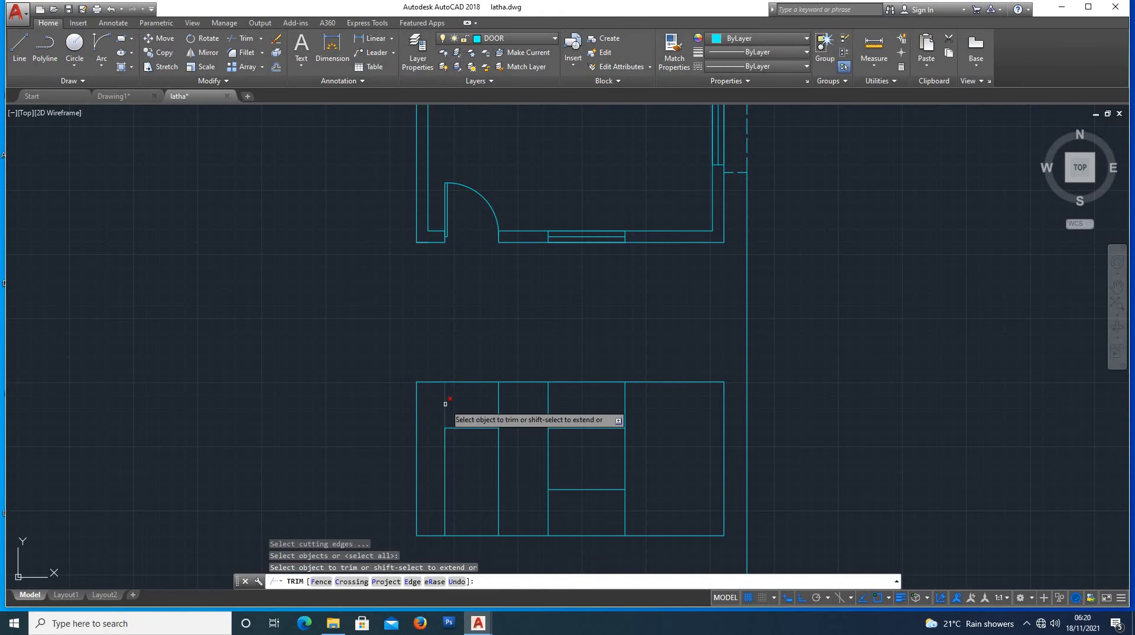
{"action": "left_click", "coordinate": [446, 404]}
{"action": "left_click", "coordinate": [499, 406]}
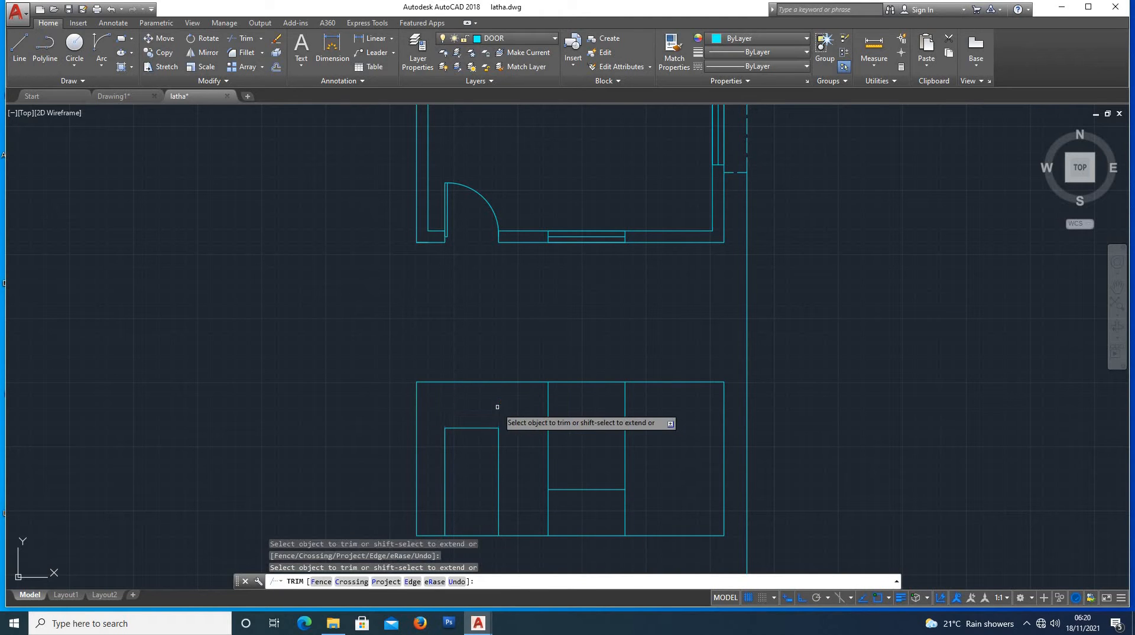
{"action": "left_click", "coordinate": [549, 407]}
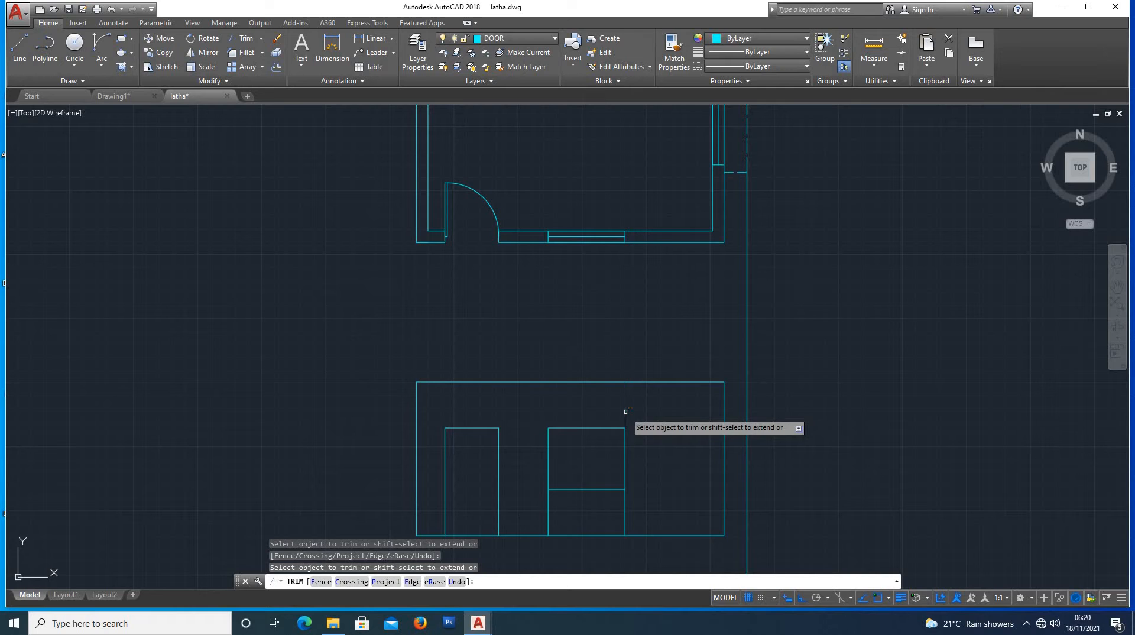
{"action": "left_click", "coordinate": [625, 508]}
{"action": "left_click", "coordinate": [549, 518]}
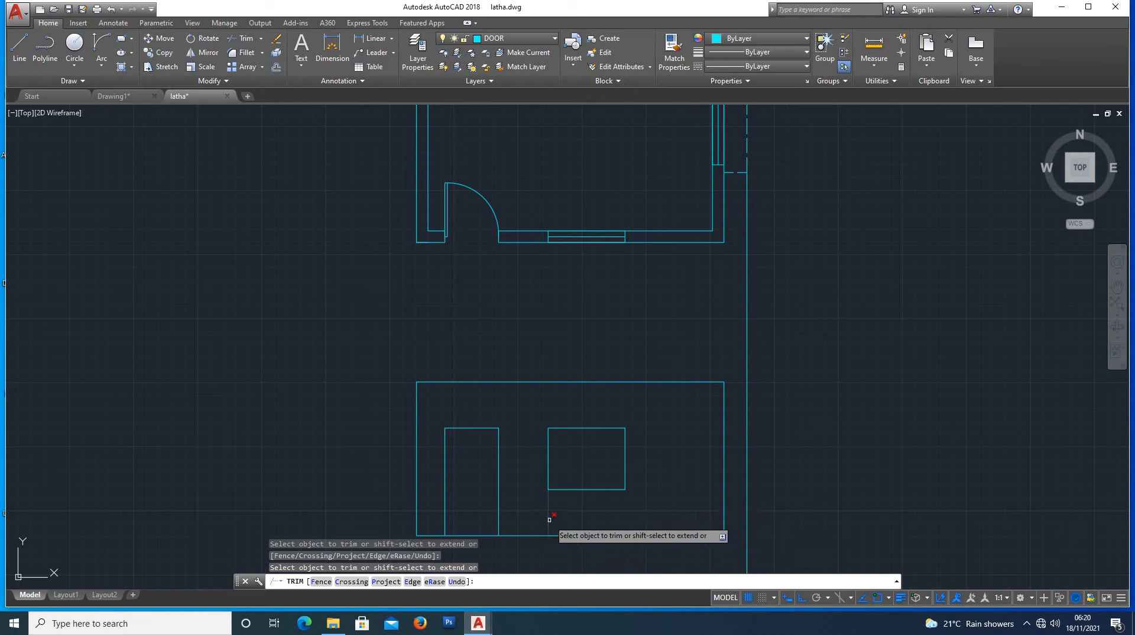
{"action": "key", "text": "Escape"}
Begin the window sunshade outline at the window's upper-left corner with segments 6" to the left and 4" up.
{"action": "scroll", "coordinate": [565, 457], "scroll_direction": "up", "scroll_amount": 4}
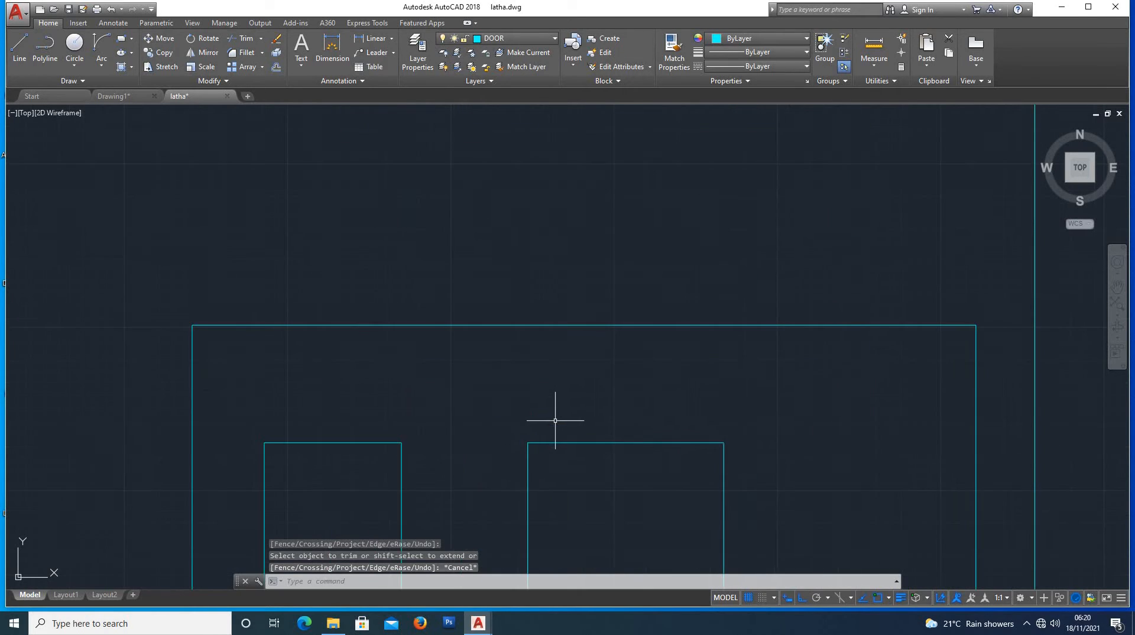
{"action": "scroll", "coordinate": [553, 450], "scroll_direction": "down", "scroll_amount": 2}
{"action": "type", "text": "l"}
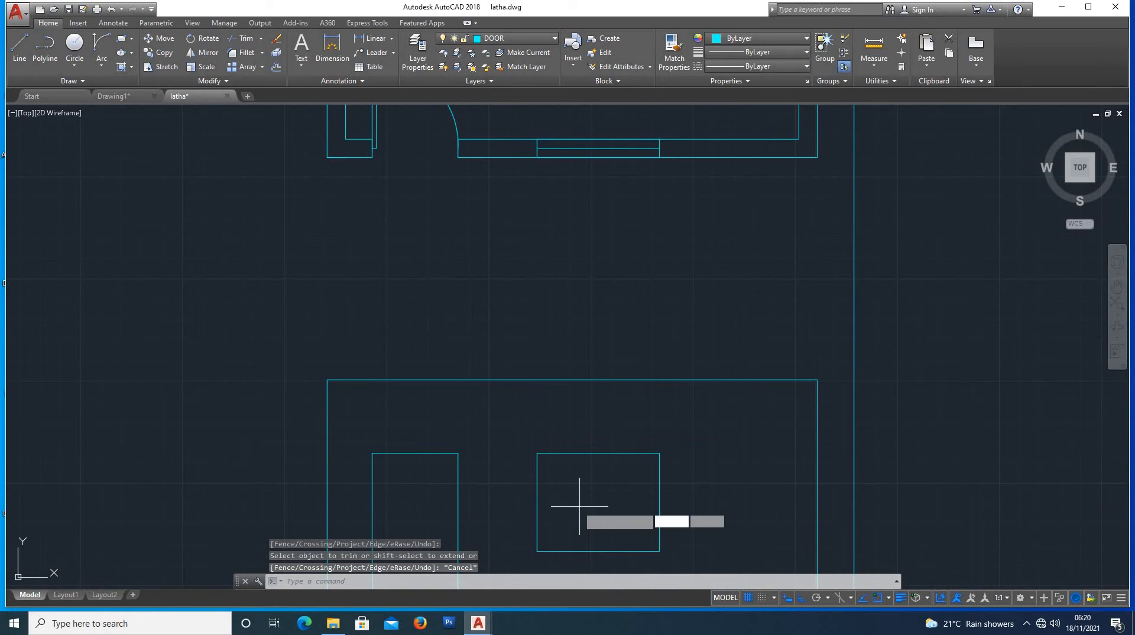
{"action": "key", "text": "Return"}
{"action": "left_click", "coordinate": [537, 454]}
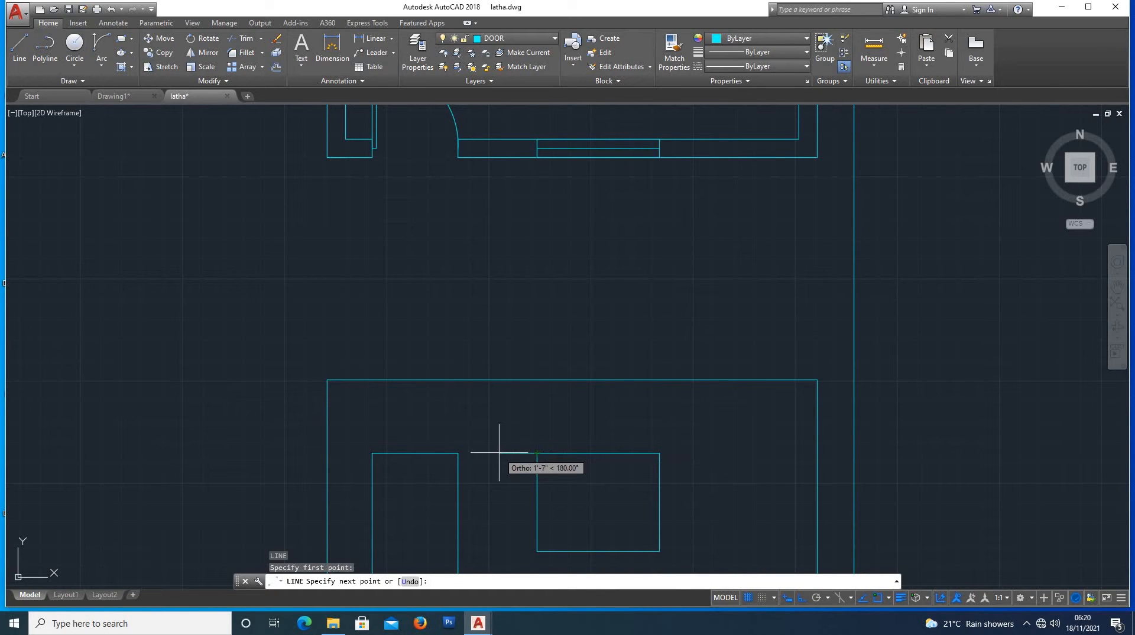
{"action": "type", "text": "6@"}
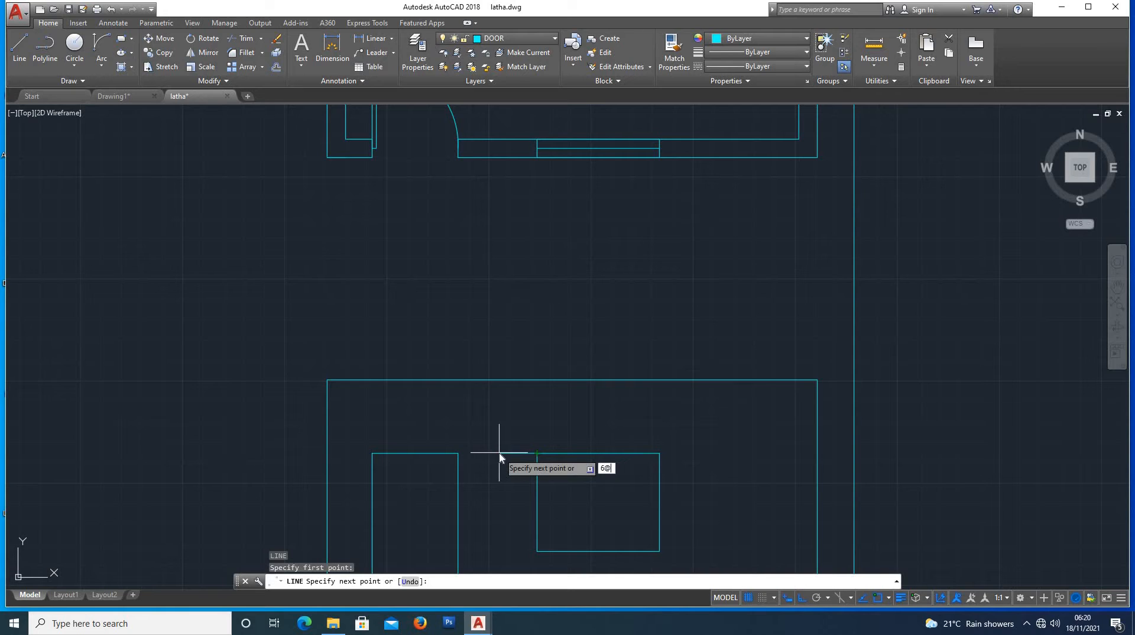
{"action": "type", "text": "\""}
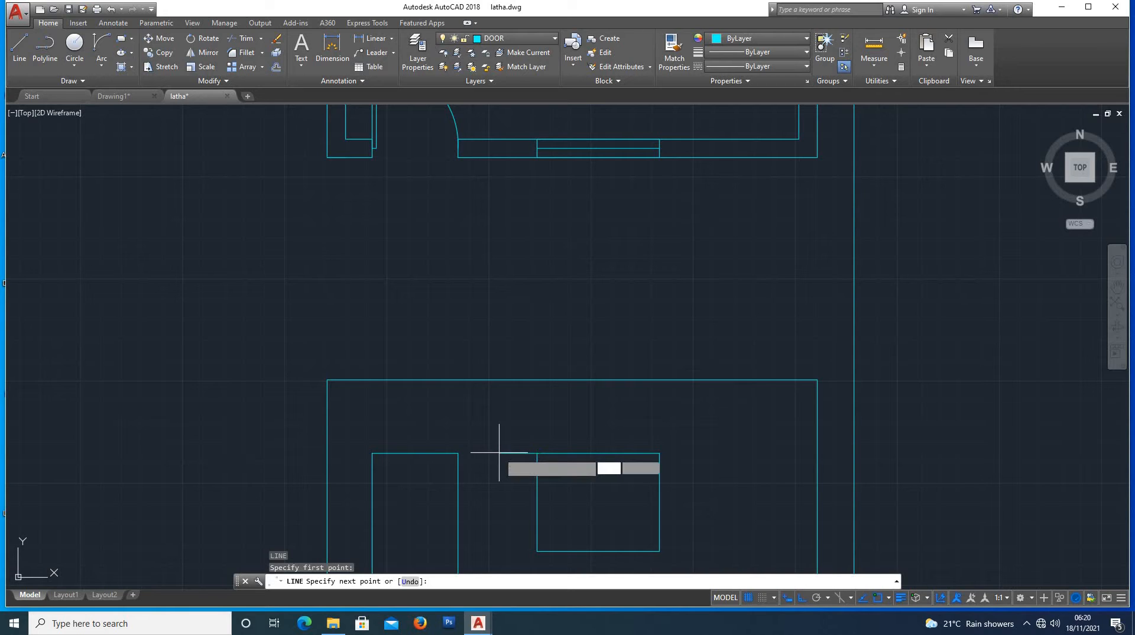
{"action": "key", "text": "Return"}
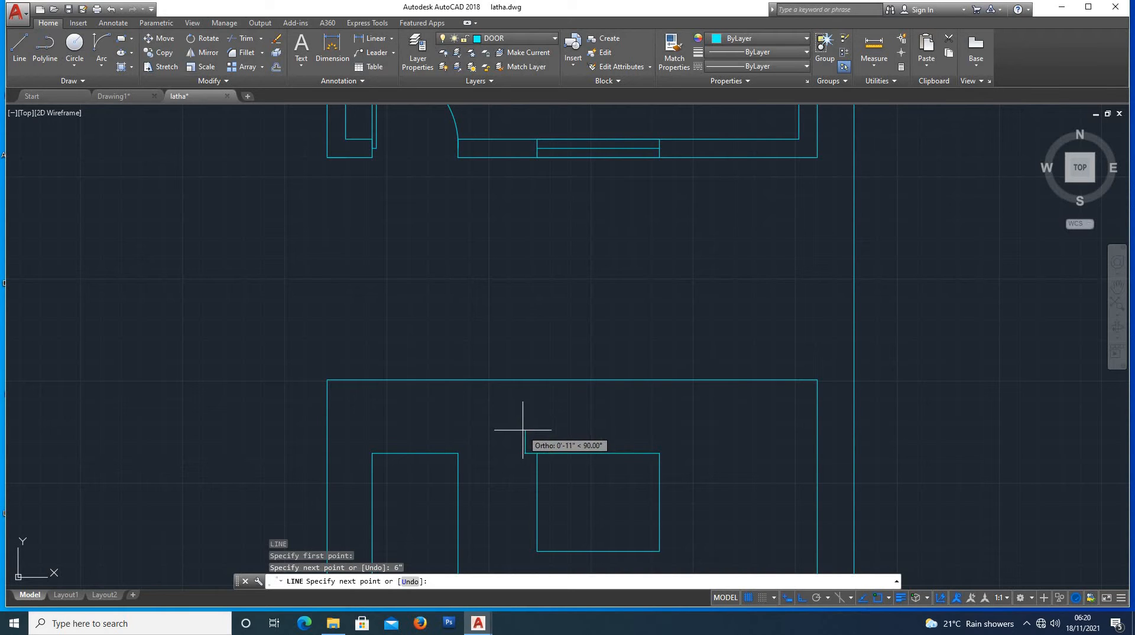
{"action": "type", "text": "4\""}
{"action": "key", "text": "Return"}
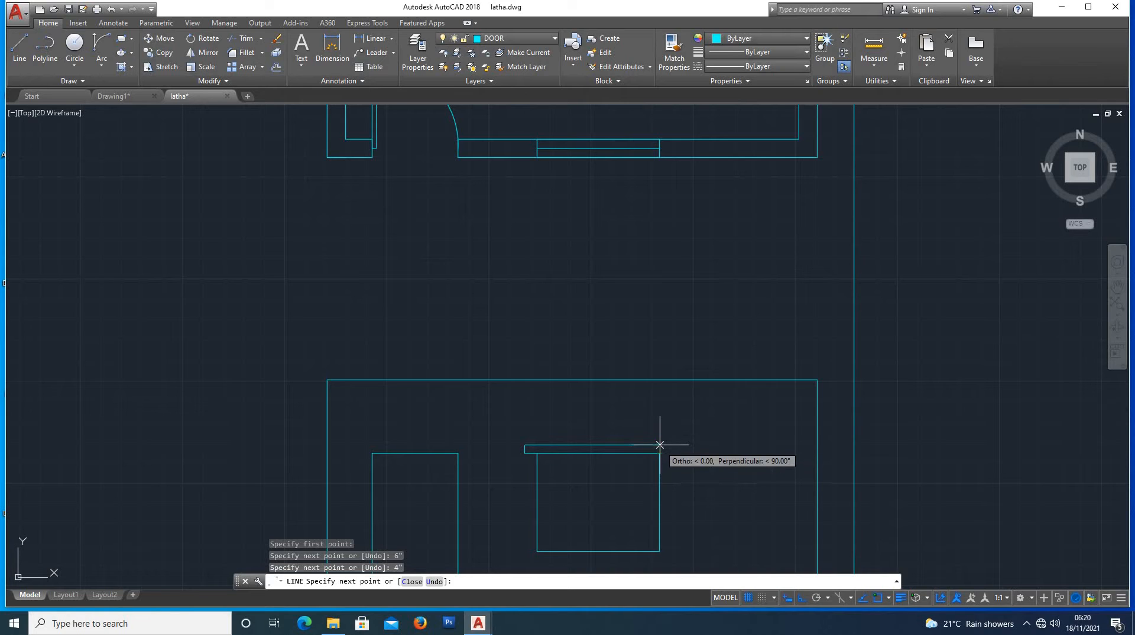
Run the sunshade's top edge across the window and 4" past its right side, drop it 4" and close it back to the window corner.
{"action": "left_click", "coordinate": [660, 444]}
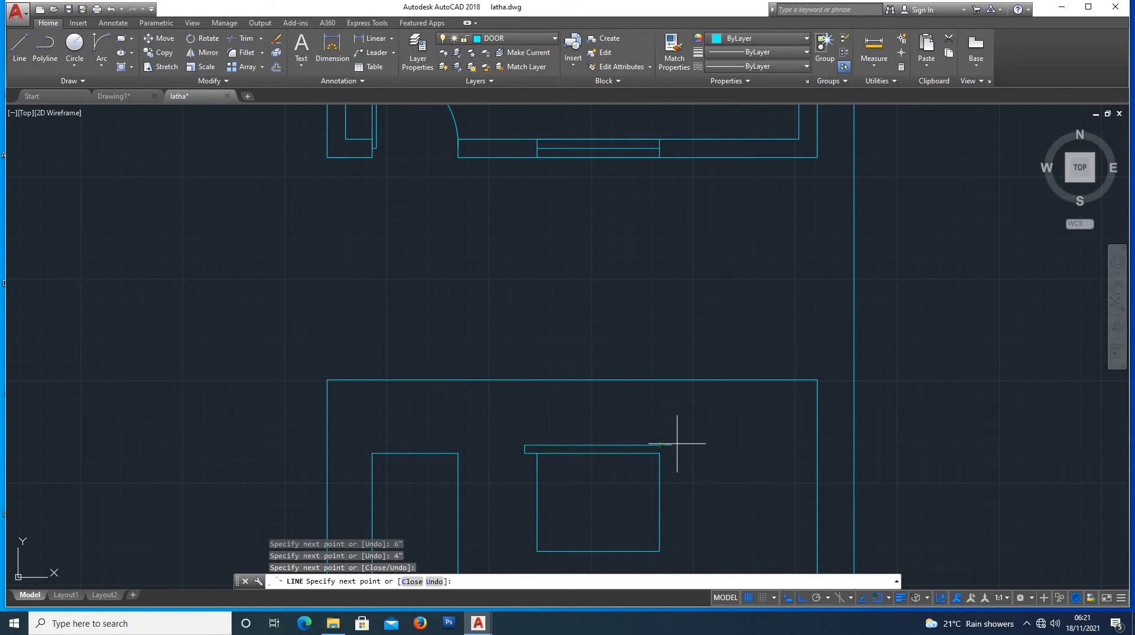
{"action": "type", "text": "4"}
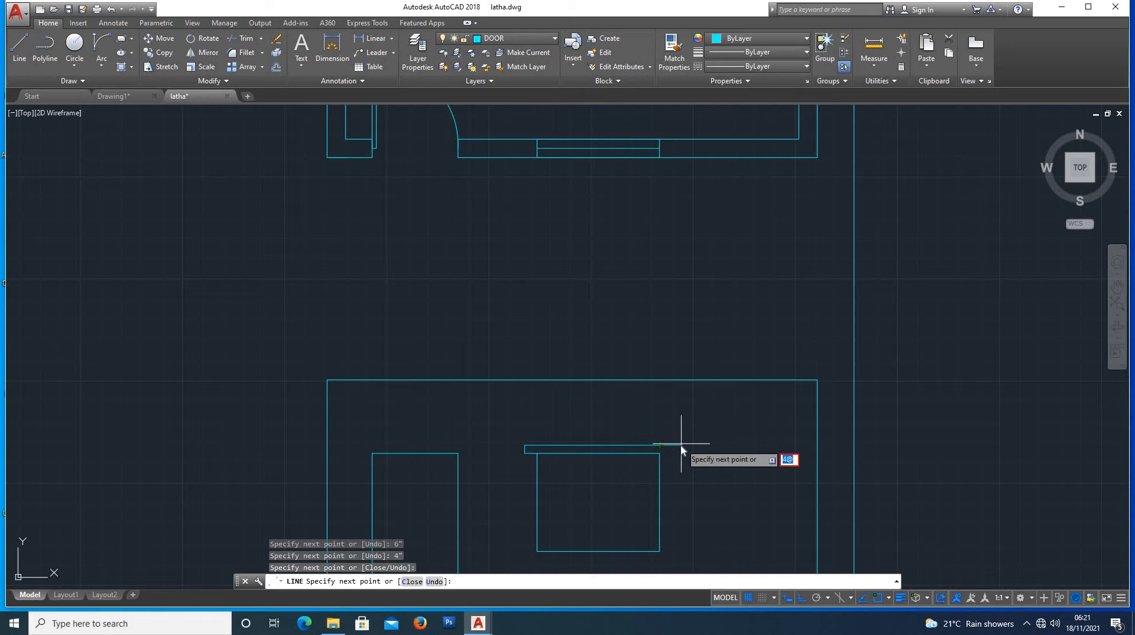
{"action": "type", "text": "4\""}
{"action": "key", "text": "Return"}
{"action": "scroll", "coordinate": [671, 462], "scroll_direction": "up", "scroll_amount": 2}
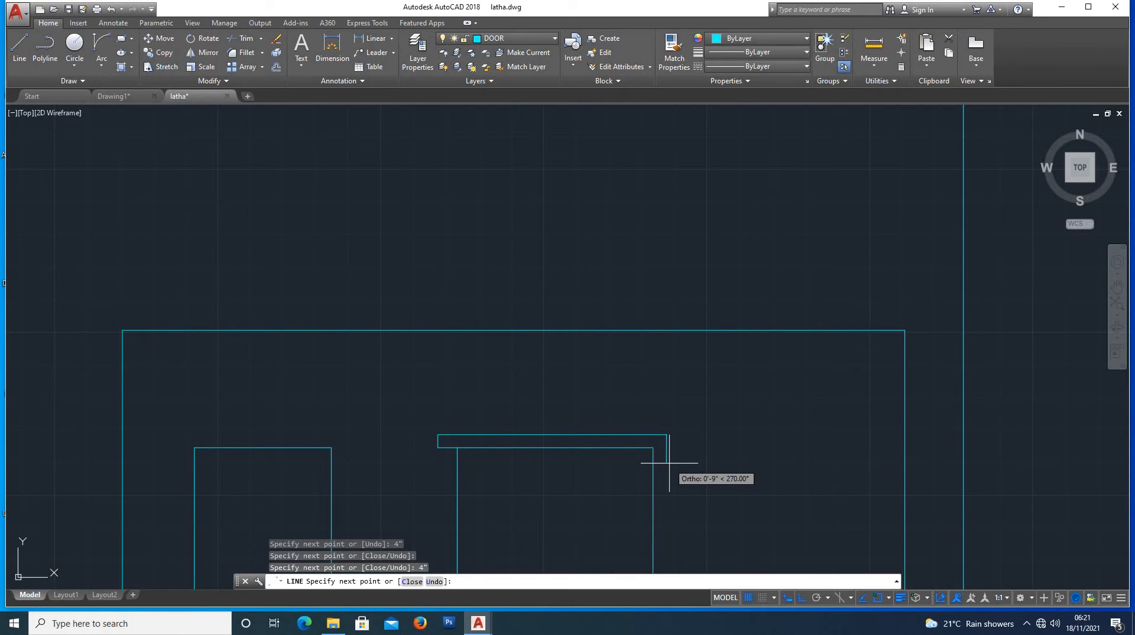
{"action": "type", "text": "4"}
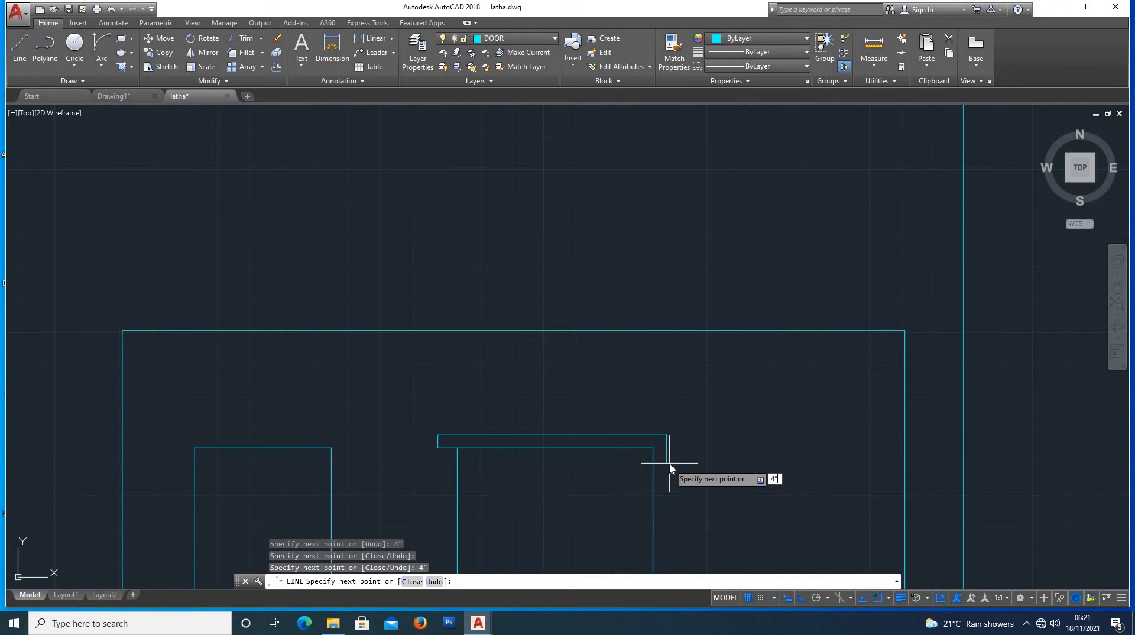
{"action": "type", "text": "\""}
{"action": "key", "text": "Return"}
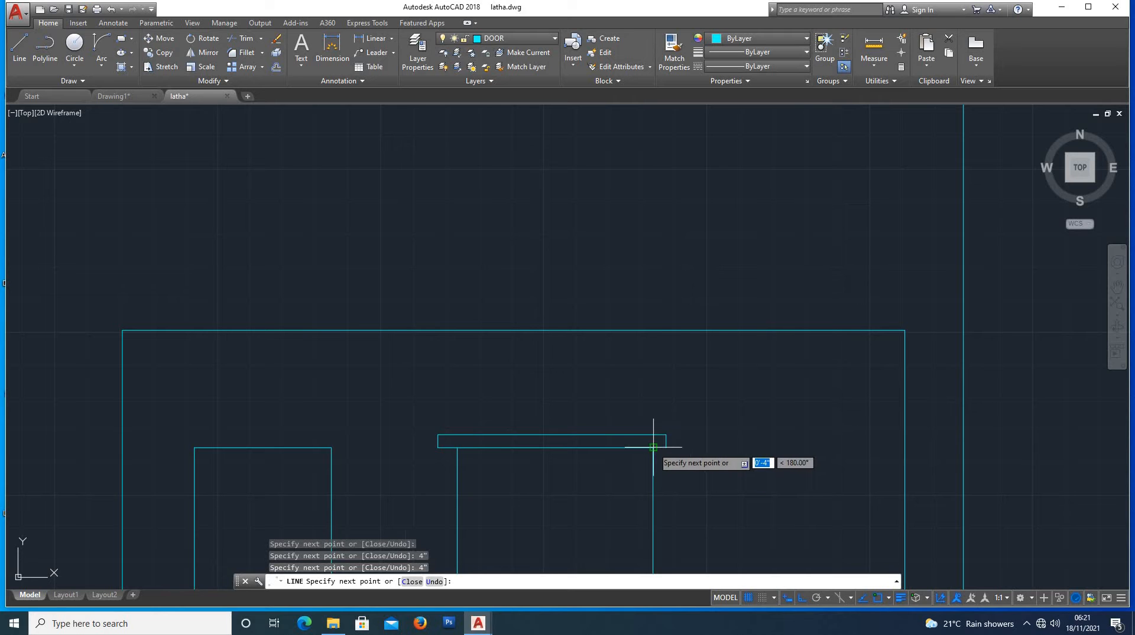
{"action": "key", "text": "Escape"}
{"action": "scroll", "coordinate": [588, 481], "scroll_direction": "down", "scroll_amount": 3}
{"action": "scroll", "coordinate": [562, 489], "scroll_direction": "up", "scroll_amount": 3}
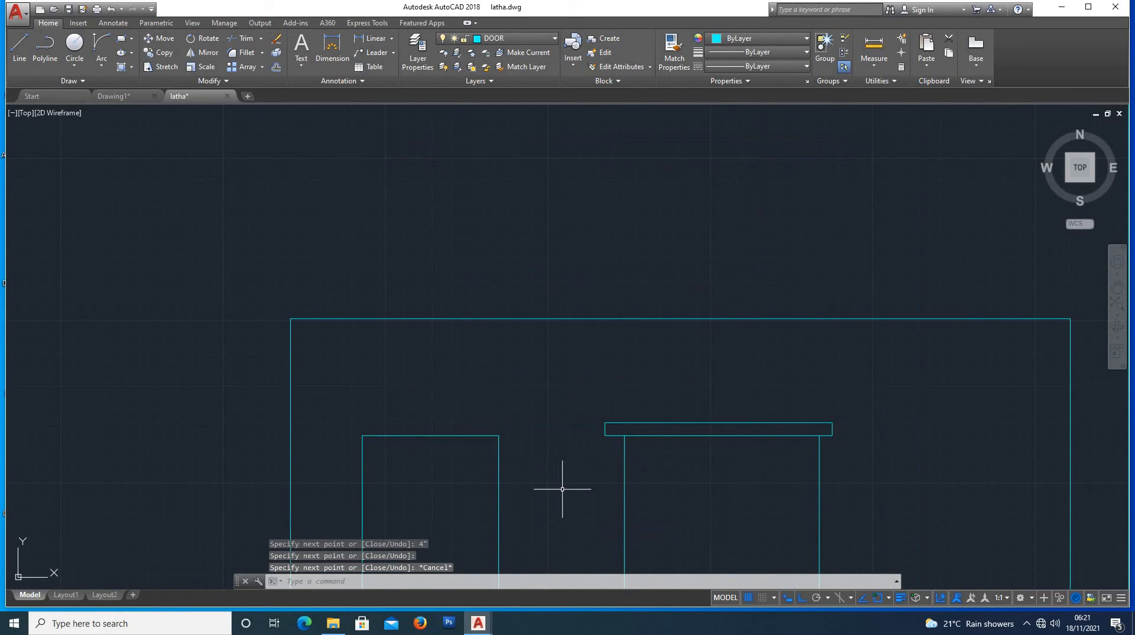
{"action": "type", "text": "l"}
{"action": "key", "text": "Return"}
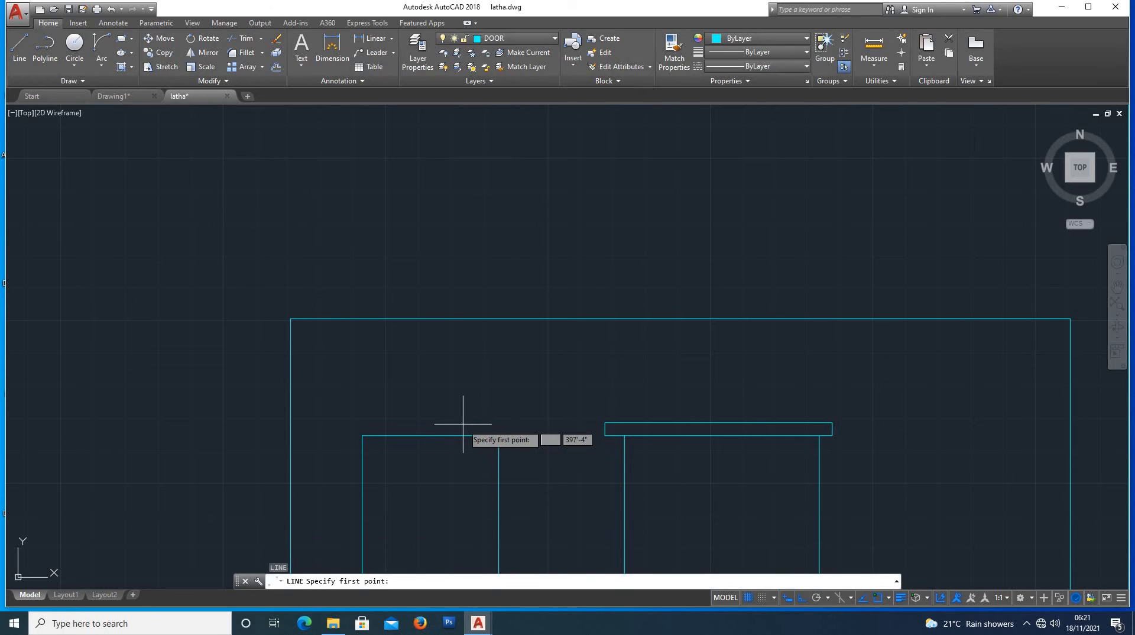
{"action": "key", "text": "Escape"}
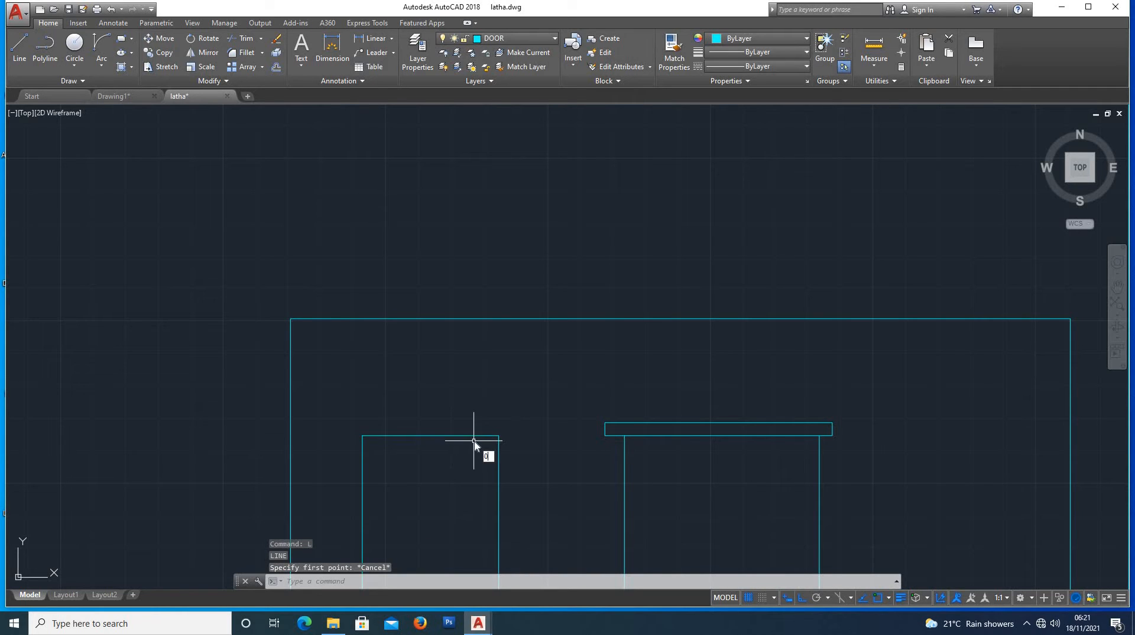
Offset the door's top edge 4" upward to form the top of the door sunshade.
{"action": "key", "text": "Escape"}
{"action": "key", "text": "Return"}
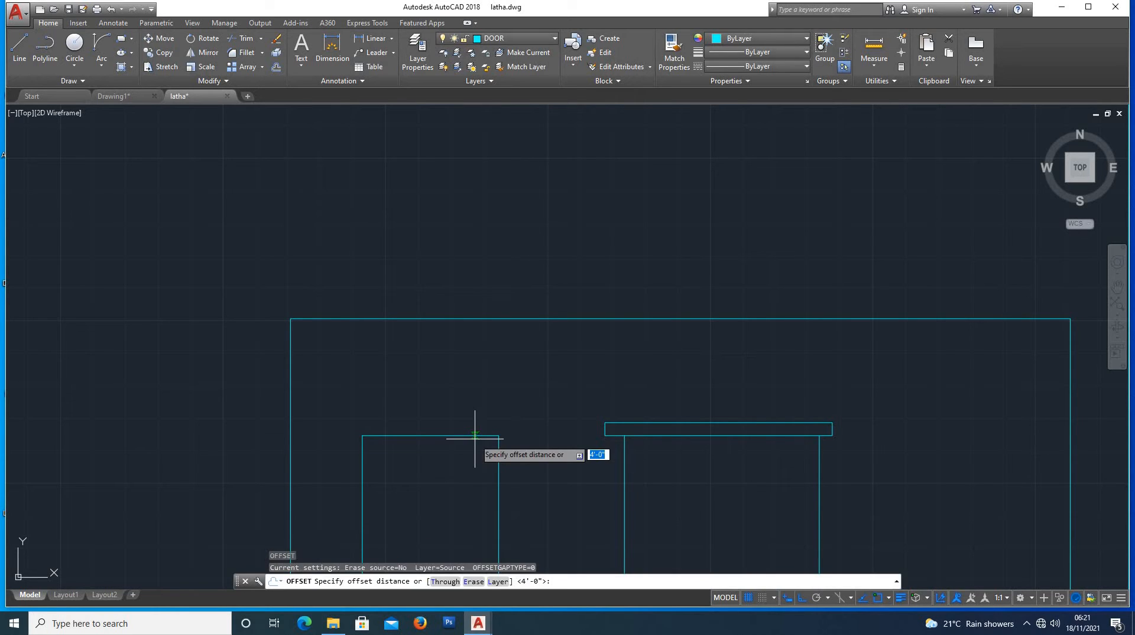
{"action": "type", "text": "4\""}
{"action": "key", "text": "Return"}
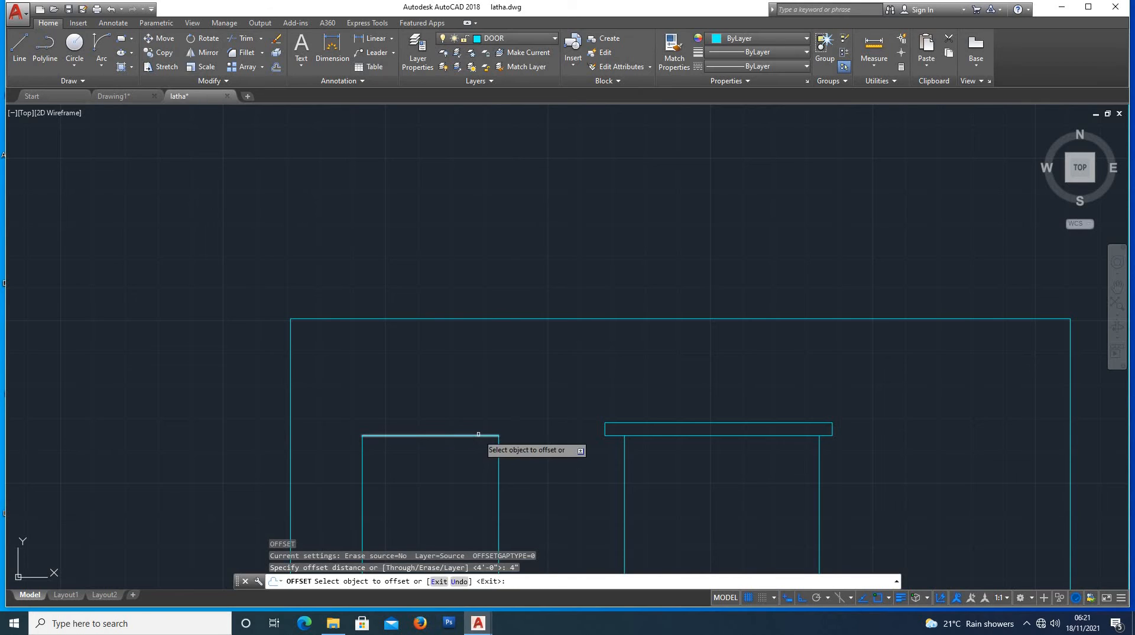
{"action": "left_click", "coordinate": [478, 433]}
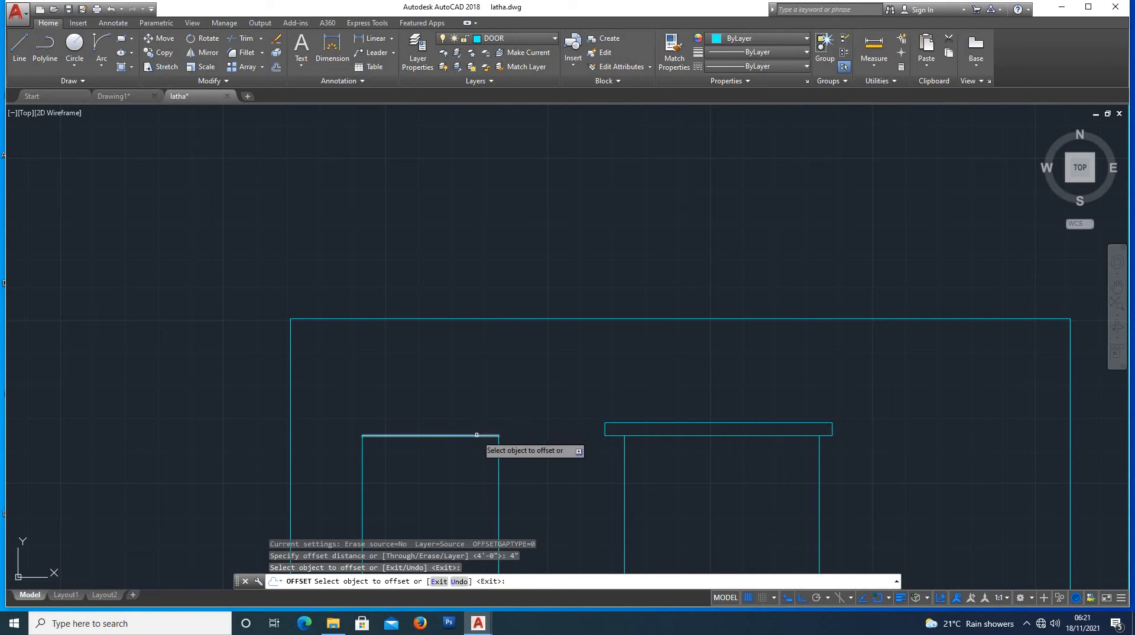
{"action": "left_click", "coordinate": [476, 435]}
{"action": "left_click", "coordinate": [482, 417]}
{"action": "key", "text": "Escape"}
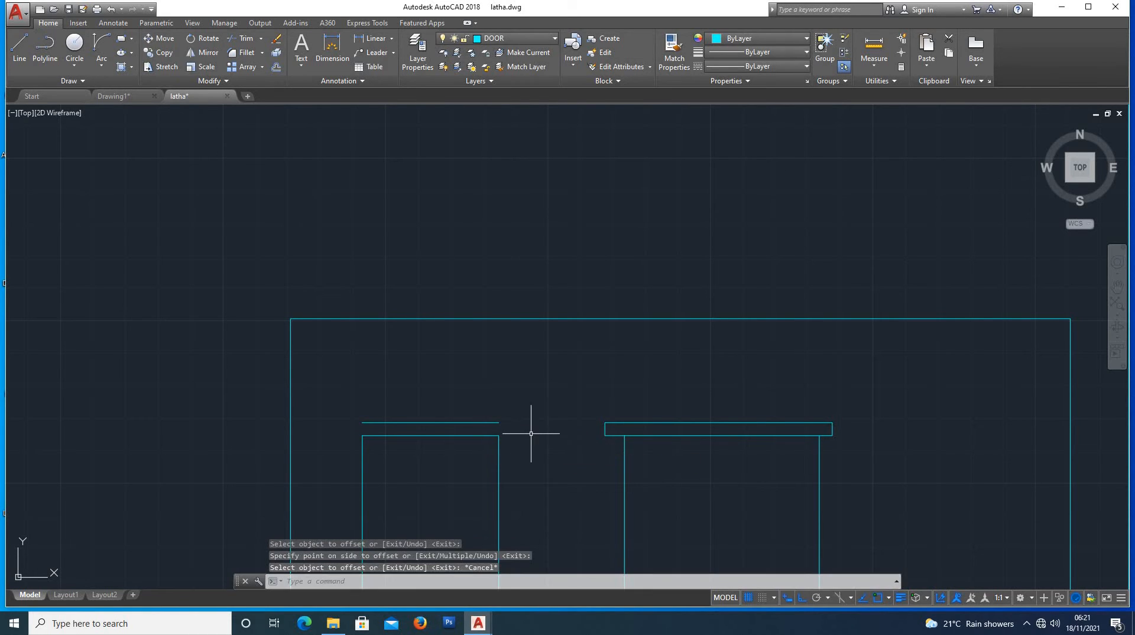
Extend the door sunshade's top edge with a 4" line to the right from its right end.
{"action": "type", "text": "l"}
{"action": "key", "text": "Return"}
{"action": "left_click", "coordinate": [499, 422]}
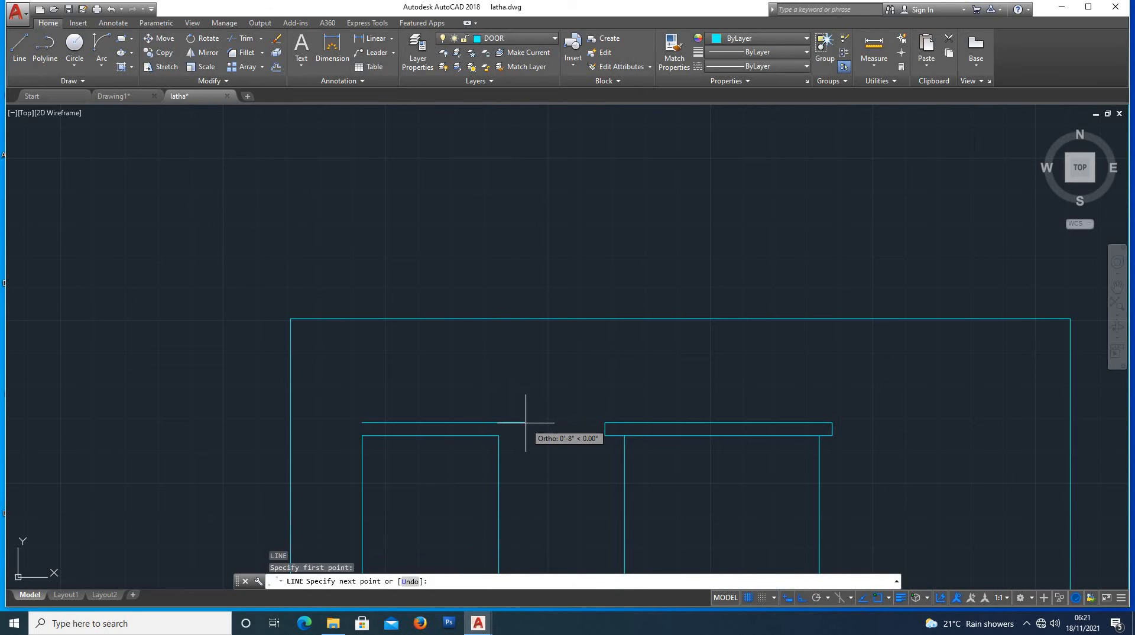
{"action": "type", "text": "4"}
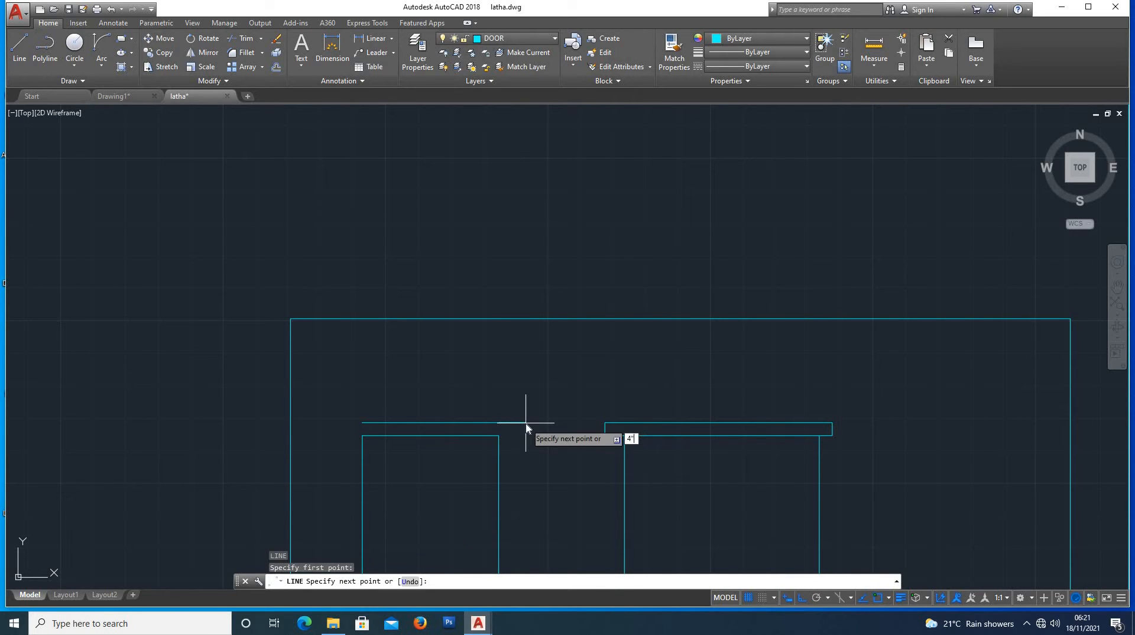
{"action": "key", "text": "Return"}
{"action": "key", "text": "Escape"}
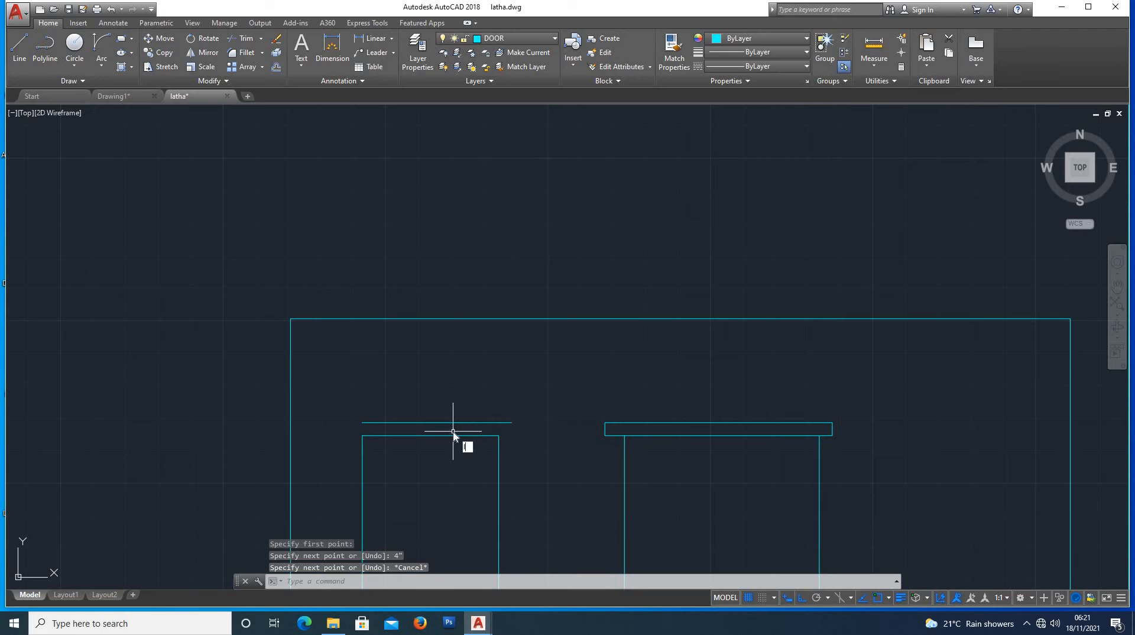
Add a 4" line to the left from the left end of the door sunshade's top edge.
{"action": "key", "text": "Return"}
{"action": "left_click", "coordinate": [362, 422]}
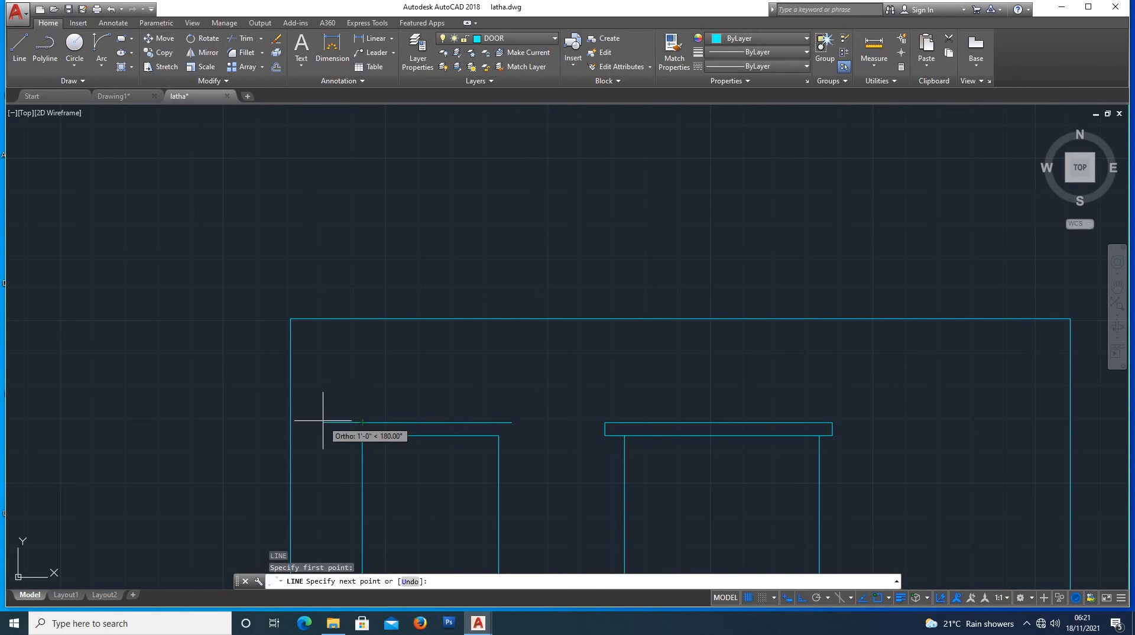
{"action": "type", "text": "4"}
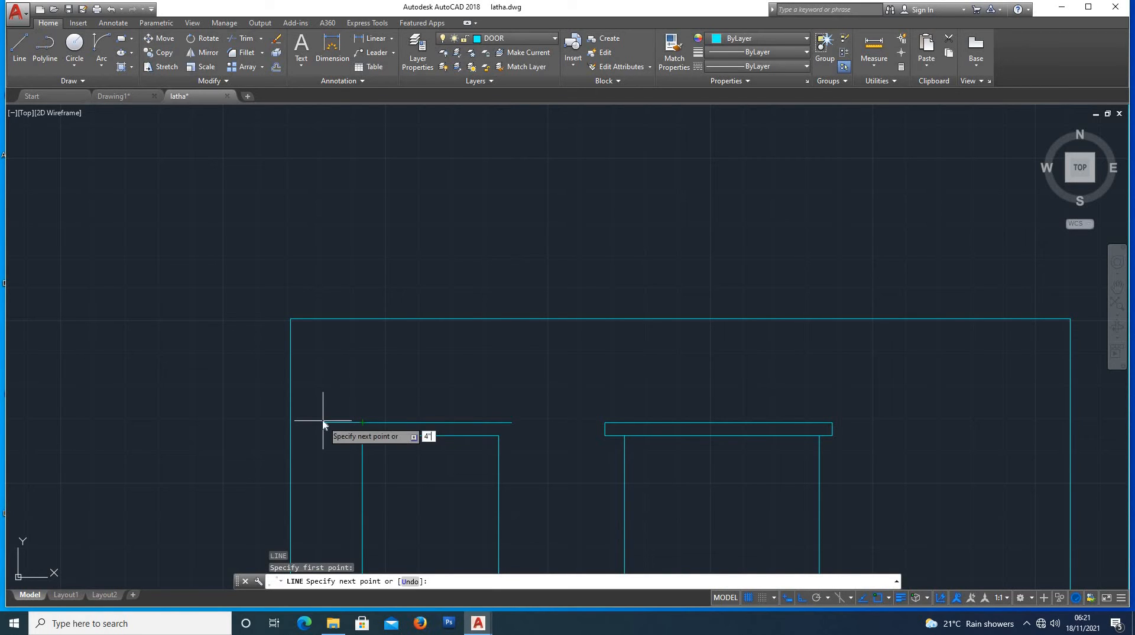
{"action": "type", "text": "\""}
{"action": "key", "text": "Return"}
{"action": "key", "text": "F1"}
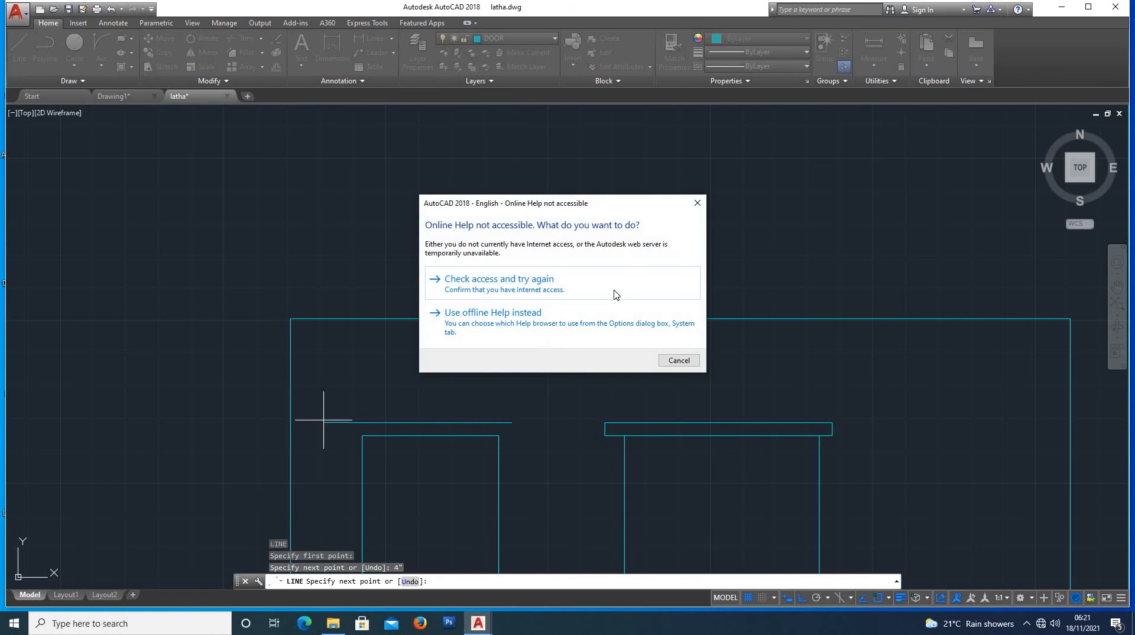
{"action": "left_click", "coordinate": [697, 203]}
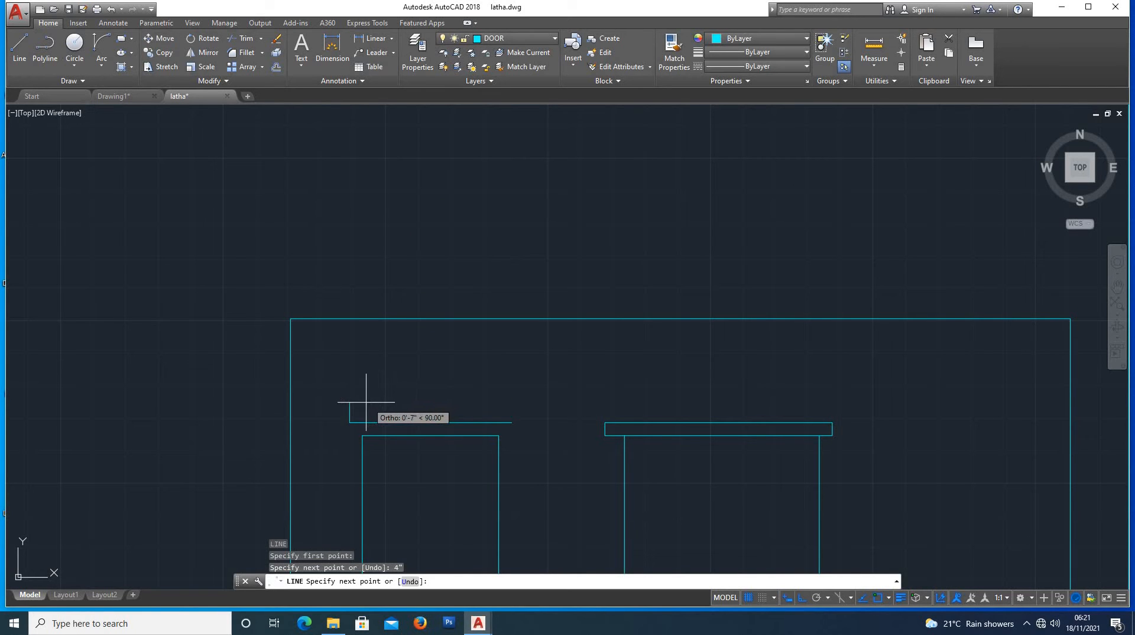
{"action": "key", "text": "Escape"}
Join the three collinear segments of the door sunshade's top edge into a single line.
{"action": "scroll", "coordinate": [367, 426], "scroll_direction": "up", "scroll_amount": 2}
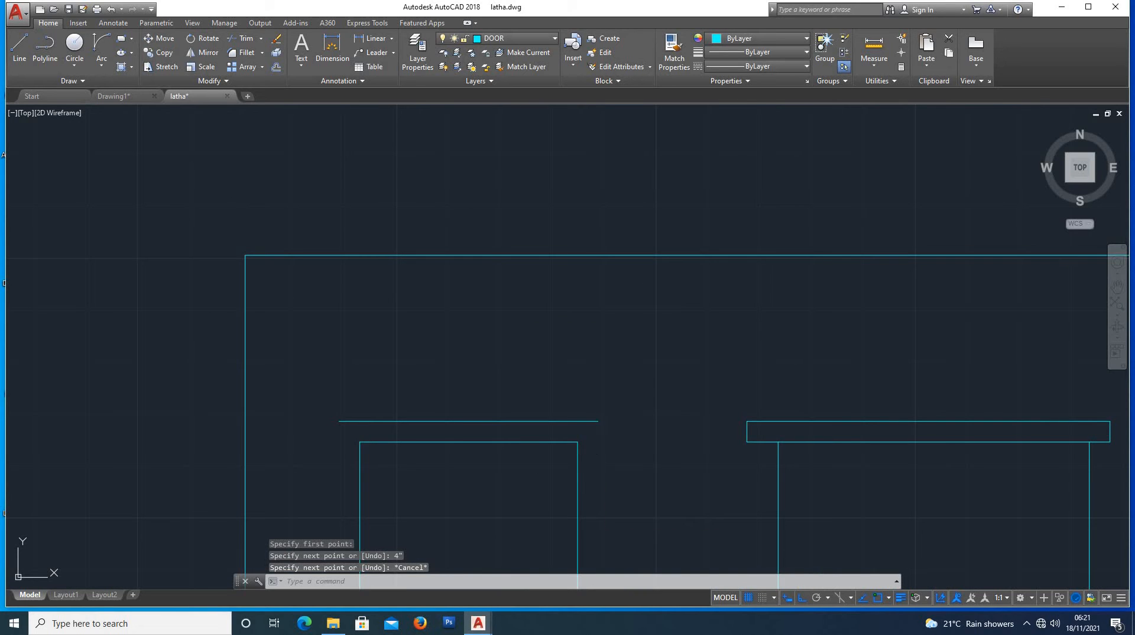
{"action": "type", "text": "j"}
{"action": "key", "text": "Return"}
{"action": "left_click", "coordinate": [526, 421]}
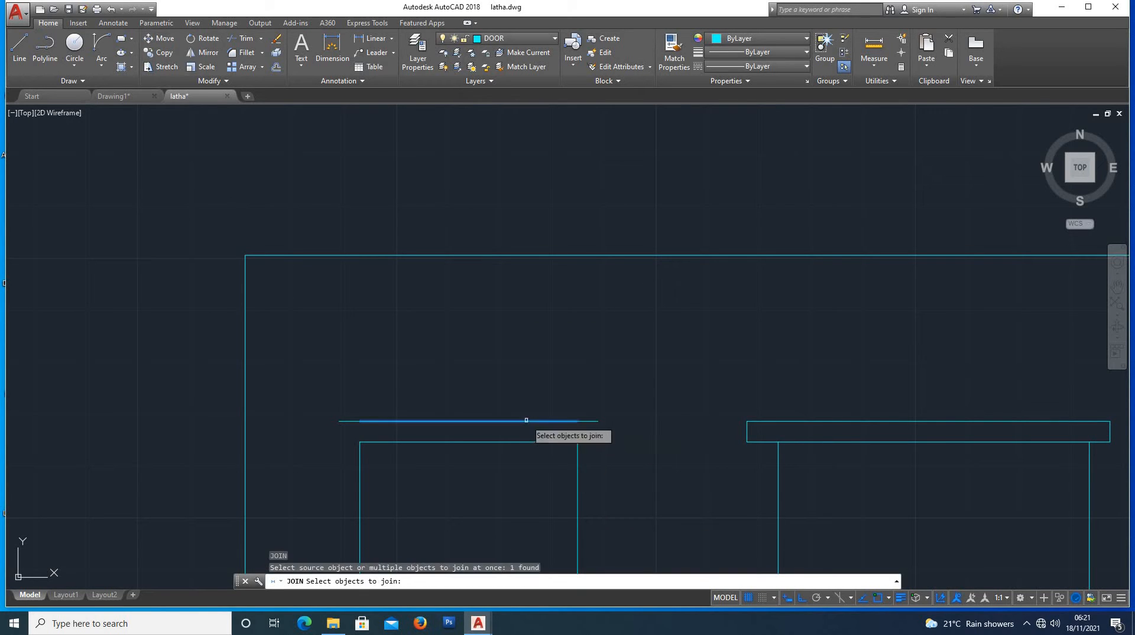
{"action": "left_click", "coordinate": [595, 421]}
{"action": "left_click", "coordinate": [343, 421]}
{"action": "key", "text": "Return"}
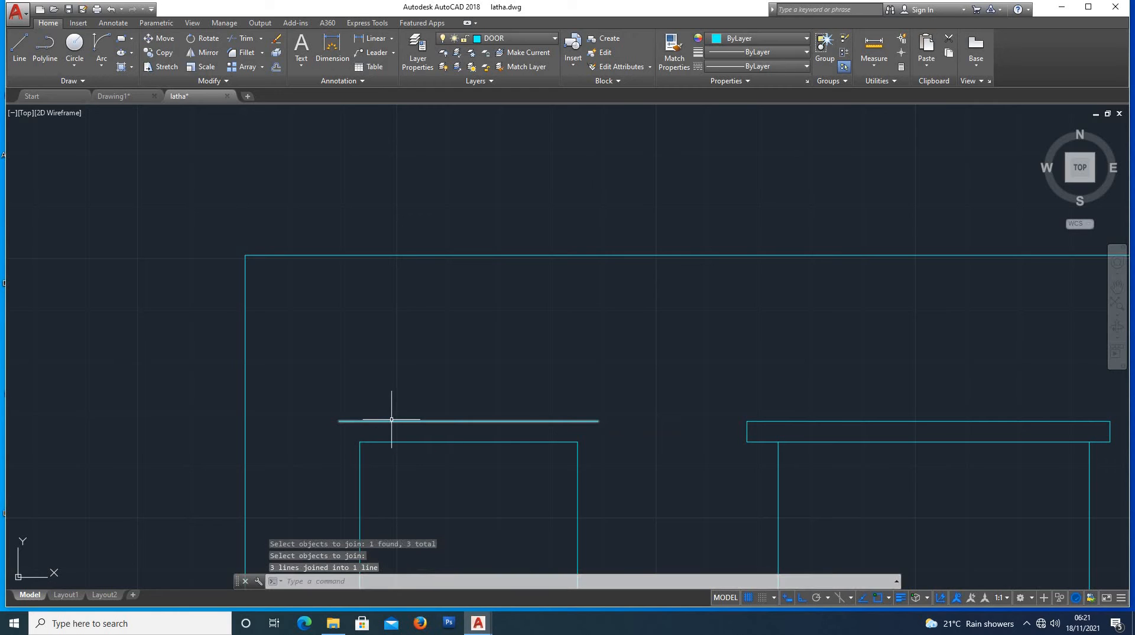
Draw a 4" line to the left from the door's upper-left corner as part of the sunshade's bottom edge.
{"action": "type", "text": "l"}
{"action": "key", "text": "Return"}
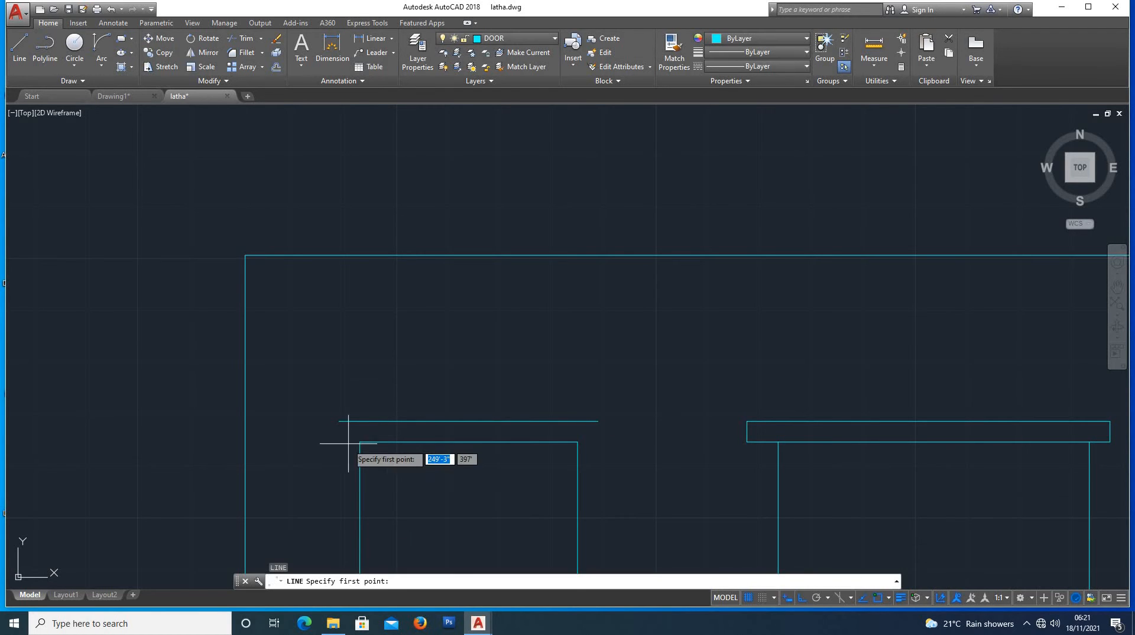
{"action": "left_click", "coordinate": [359, 442]}
{"action": "type", "text": "4"}
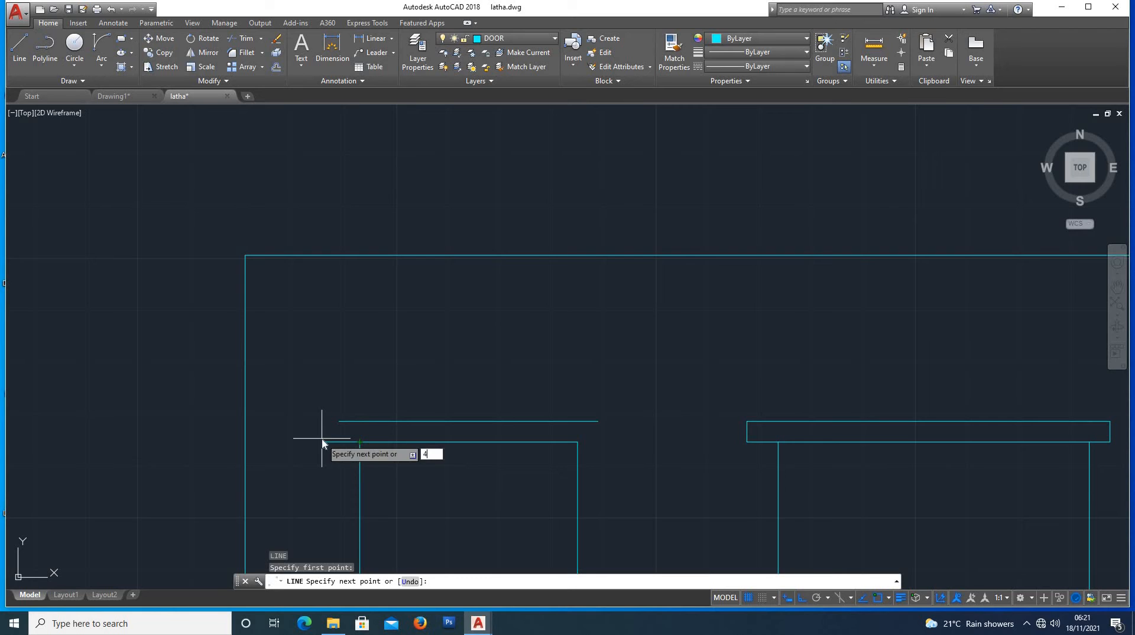
{"action": "key", "text": "Return"}
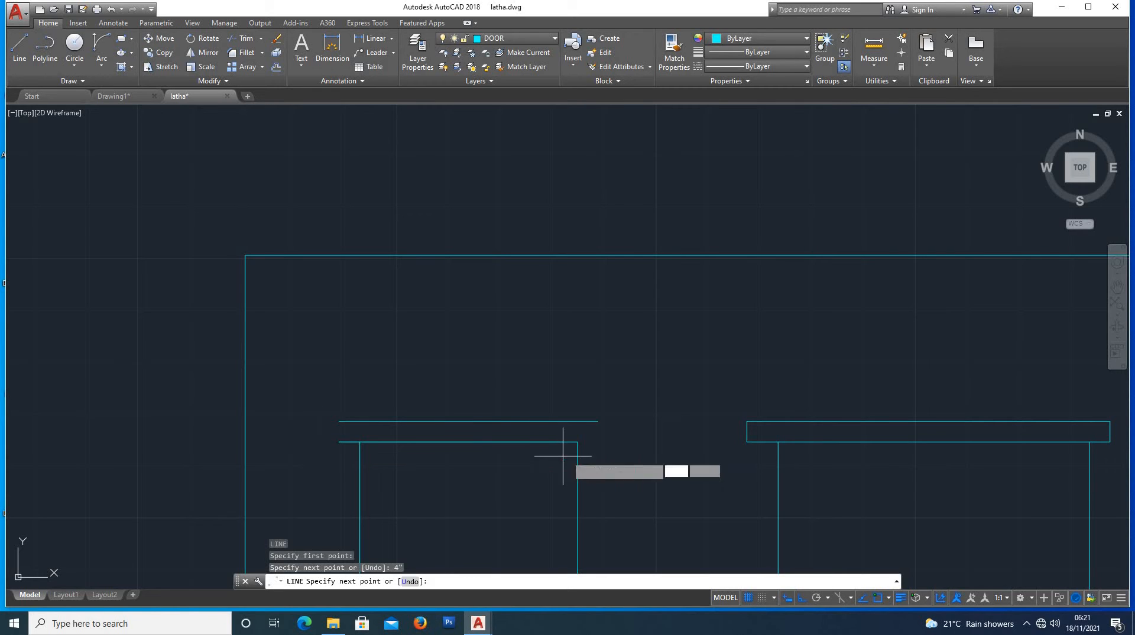
{"action": "key", "text": "Return"}
Draw a 4" line to the right from the door's upper-right corner and close it up to the sunshade's top edge.
{"action": "key", "text": "Return"}
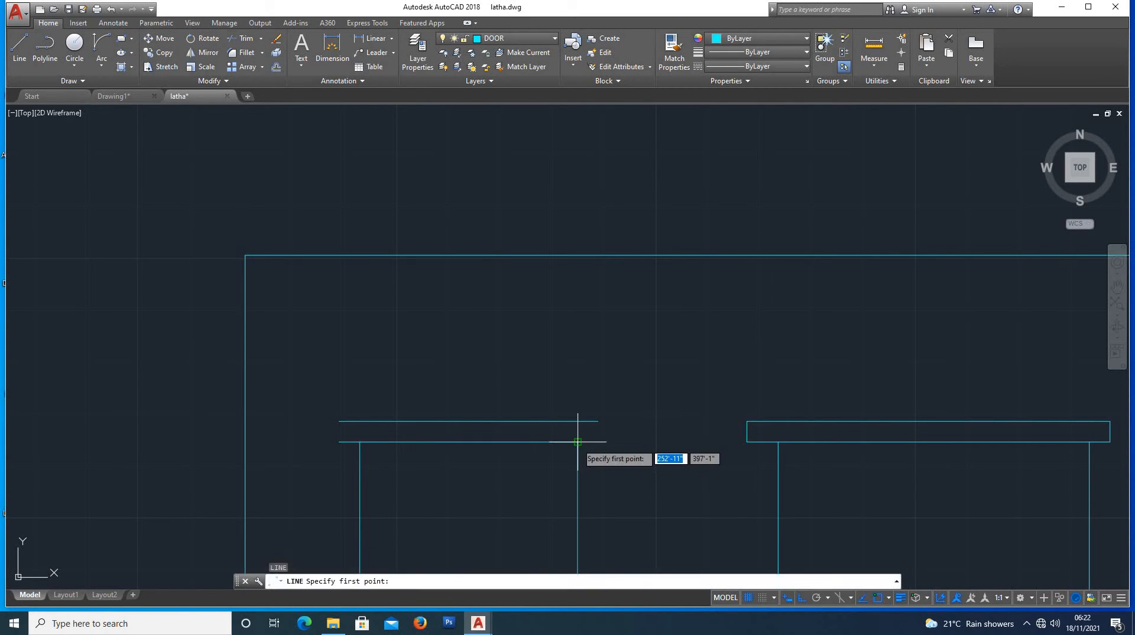
{"action": "left_click", "coordinate": [586, 443]}
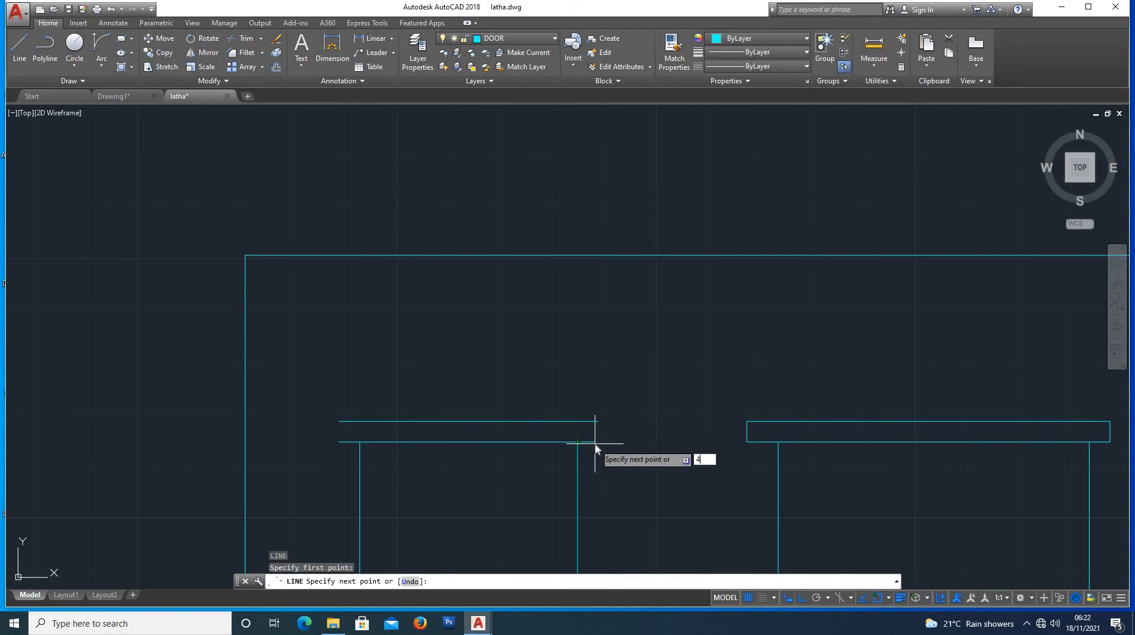
{"action": "key", "text": "Return"}
{"action": "left_click", "coordinate": [597, 424]}
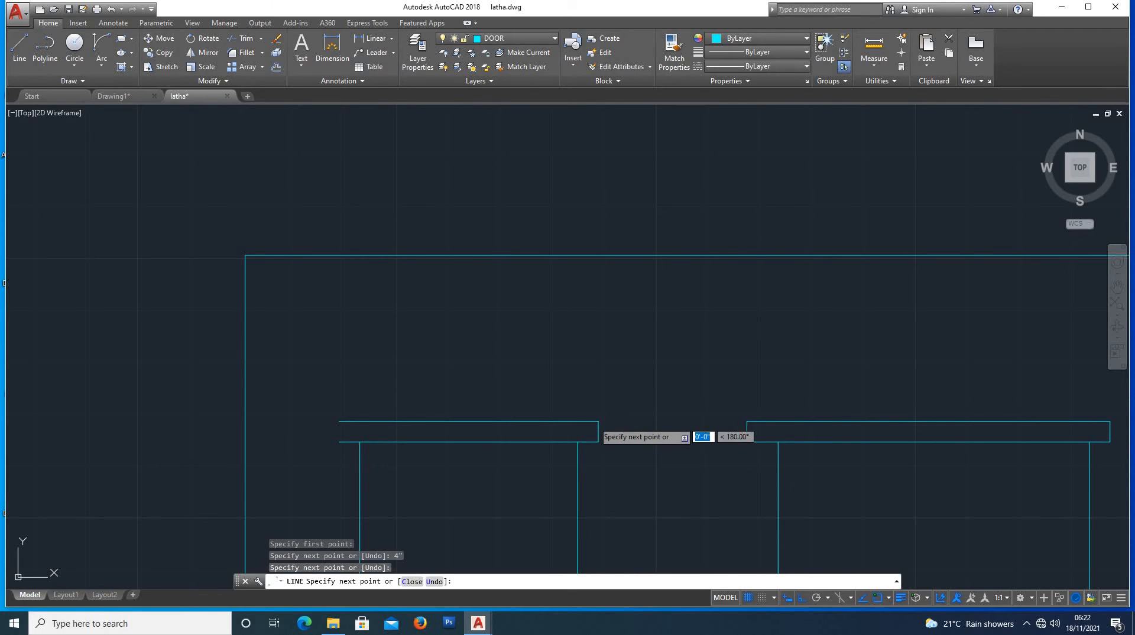
{"action": "key", "text": "Return"}
Close the left end of the door sunshade with a vertical line between its bottom and top edges.
{"action": "key", "text": "Return"}
{"action": "left_click", "coordinate": [340, 441]}
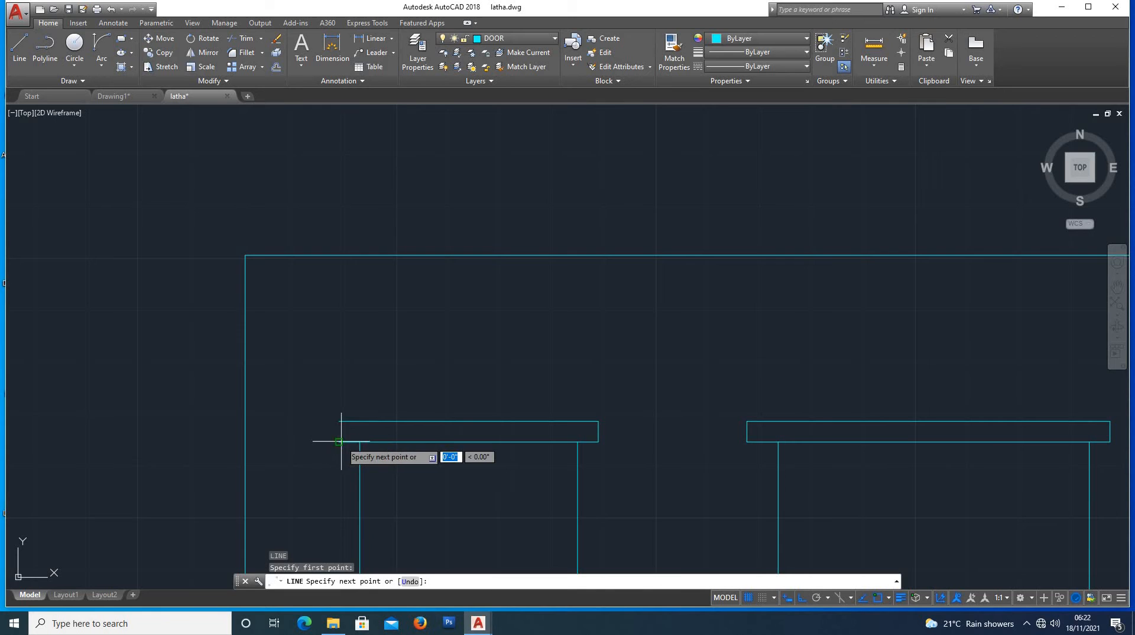
{"action": "key", "text": "Escape"}
Divide the window into two panes with a vertical line from the midpoint of its top edge to the sill.
{"action": "scroll", "coordinate": [411, 408], "scroll_direction": "down", "scroll_amount": 6}
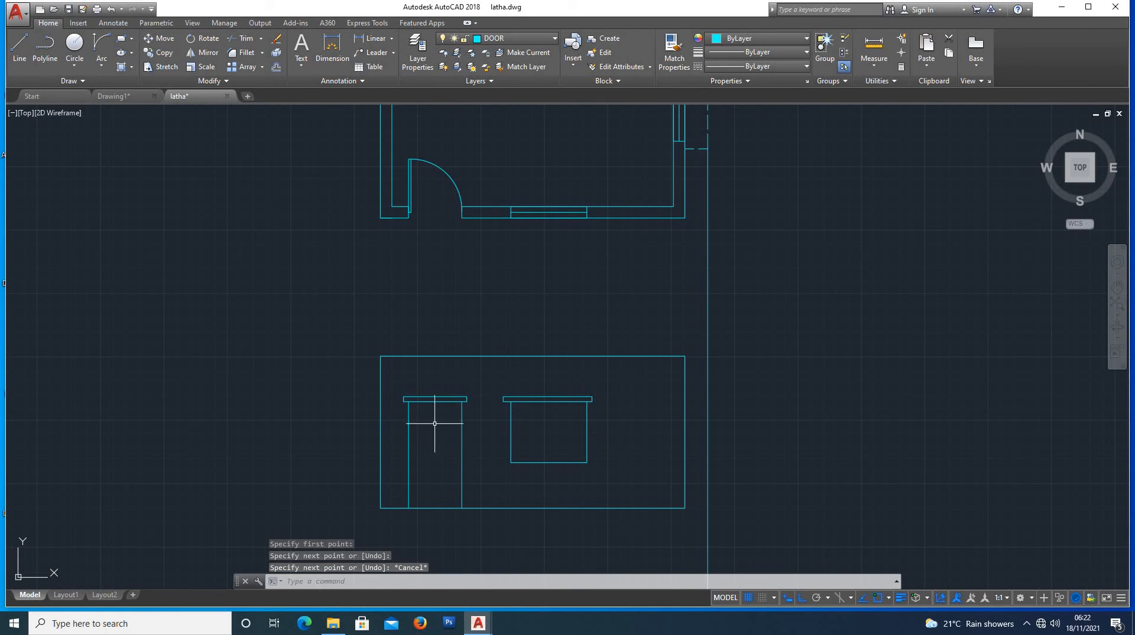
{"action": "scroll", "coordinate": [411, 405], "scroll_direction": "up", "scroll_amount": 4}
{"action": "scroll", "coordinate": [491, 452], "scroll_direction": "down", "scroll_amount": 2}
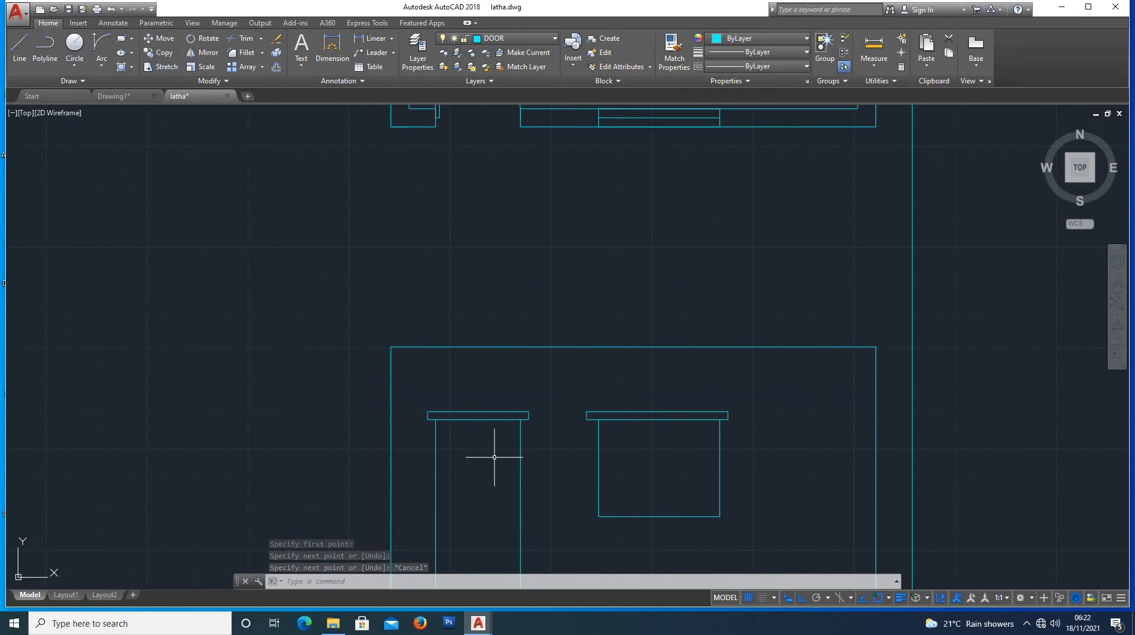
{"action": "scroll", "coordinate": [515, 495], "scroll_direction": "down", "scroll_amount": 2}
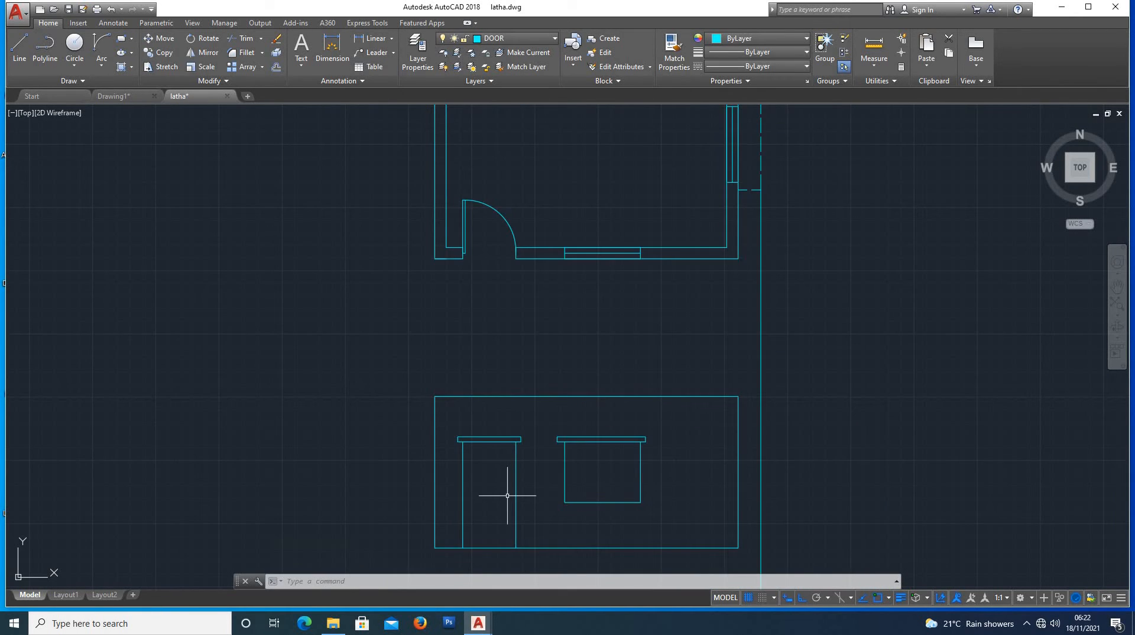
{"action": "scroll", "coordinate": [509, 482], "scroll_direction": "up", "scroll_amount": 2}
{"action": "scroll", "coordinate": [506, 490], "scroll_direction": "down", "scroll_amount": 2}
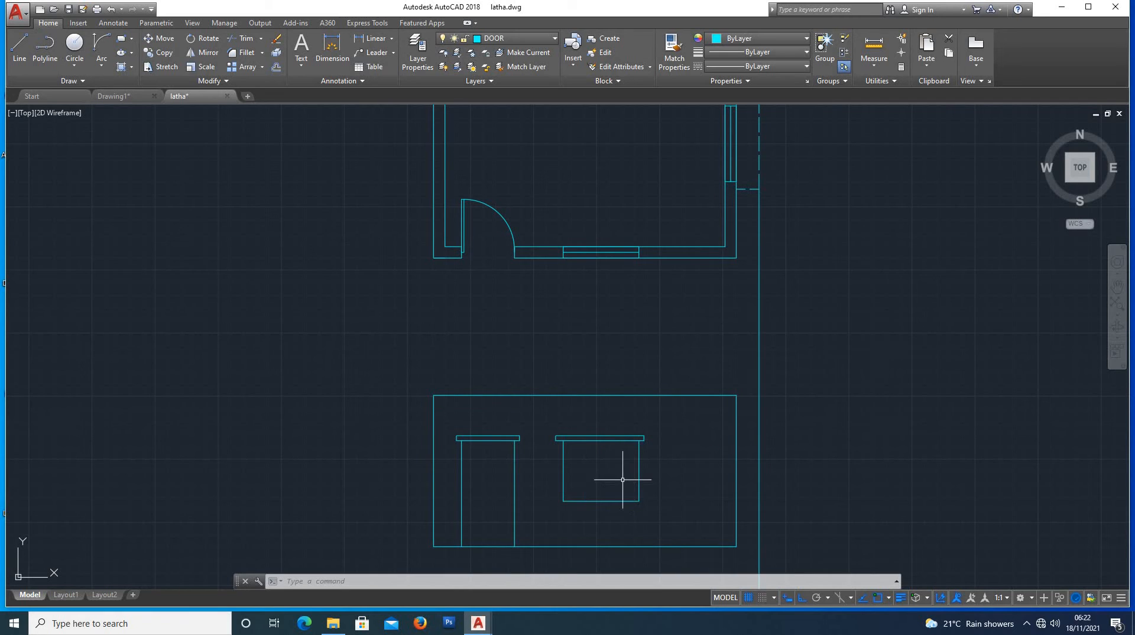
{"action": "type", "text": "l"}
{"action": "key", "text": "Return"}
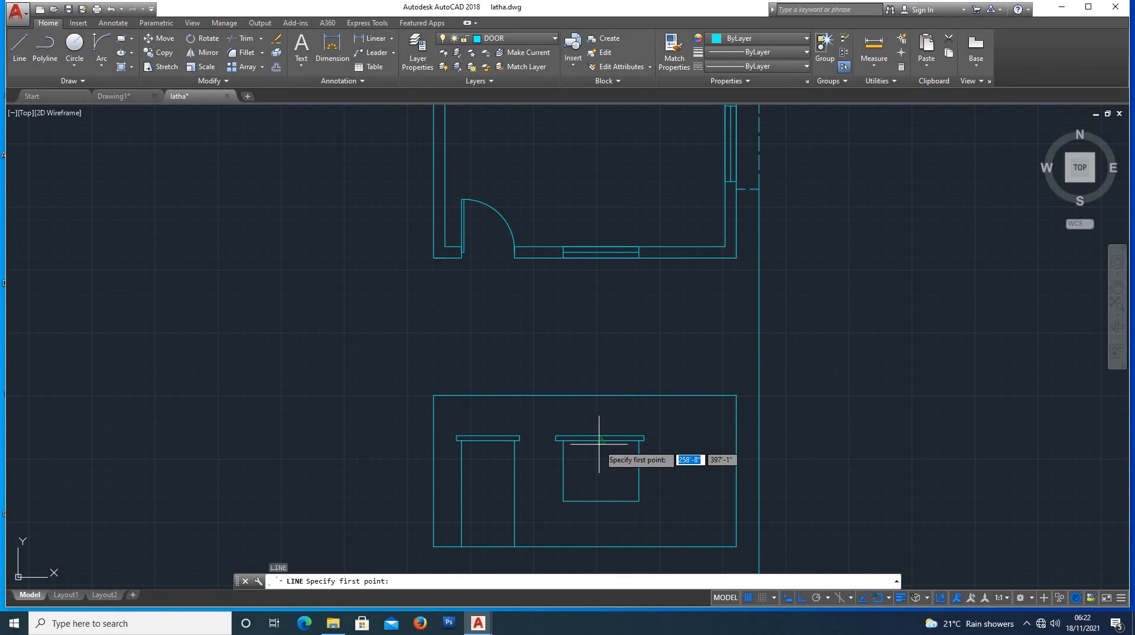
{"action": "left_click", "coordinate": [602, 440]}
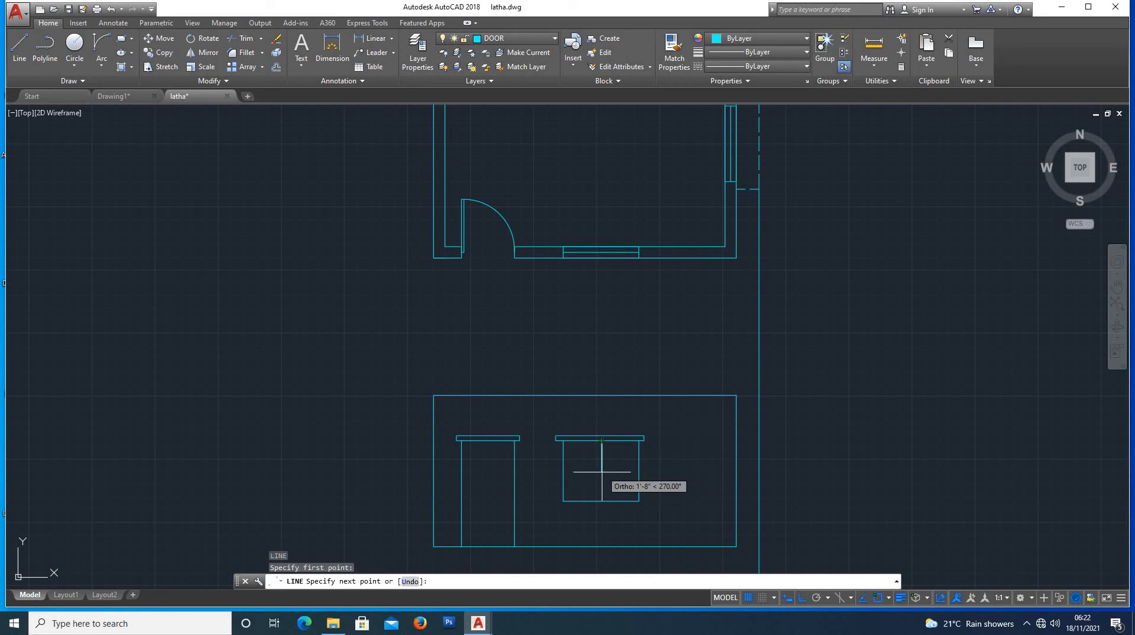
{"action": "left_click", "coordinate": [591, 501]}
{"action": "key", "text": "Return"}
Turn Ortho off and draw a short diagonal glass line in the middle of the window's left pane.
{"action": "scroll", "coordinate": [590, 484], "scroll_direction": "up", "scroll_amount": 4}
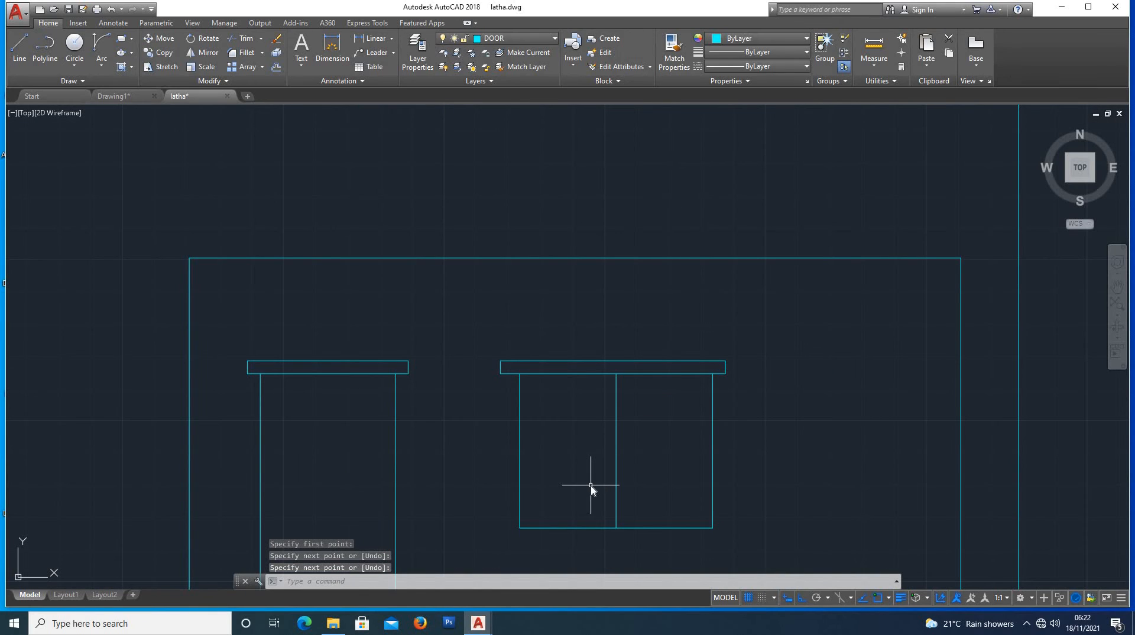
{"action": "type", "text": "l"}
{"action": "key", "text": "Return"}
{"action": "key", "text": "F8"}
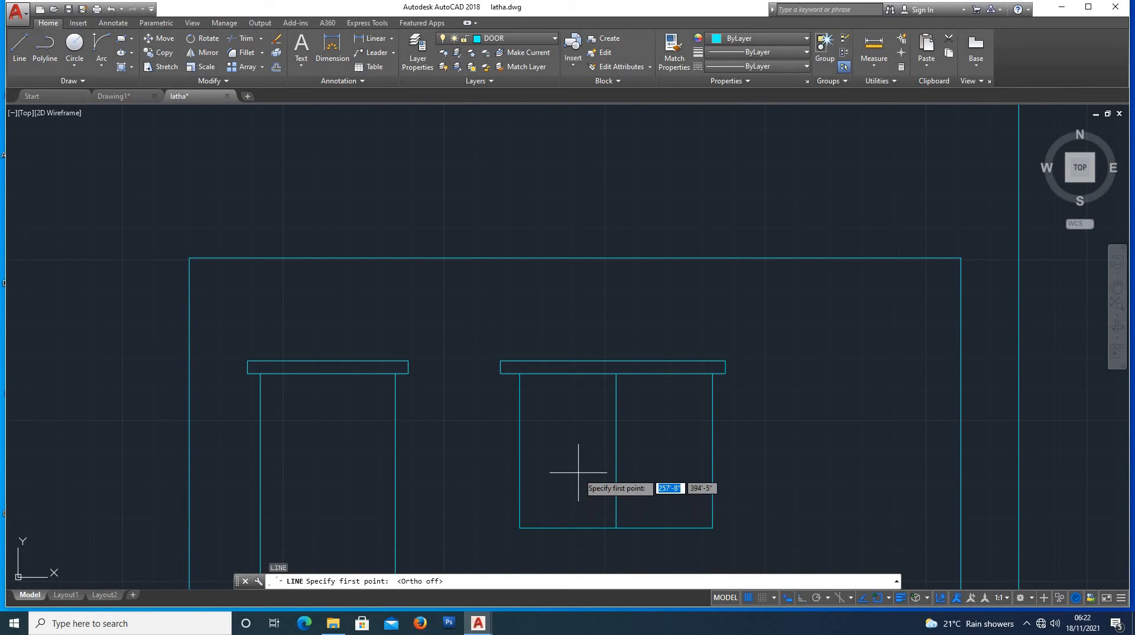
{"action": "left_click", "coordinate": [571, 440]}
{"action": "key", "text": "Return"}
Draw a longer diagonal glass line, about 1'-1" long, parallel to and right of the short one.
{"action": "key", "text": "Return"}
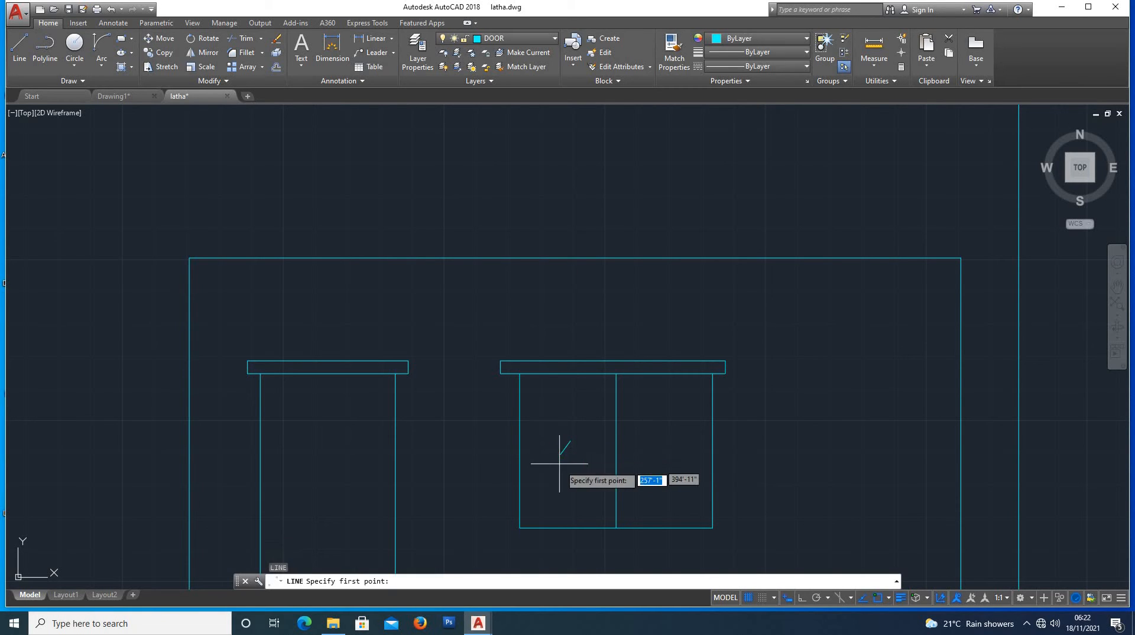
{"action": "left_click", "coordinate": [563, 465]}
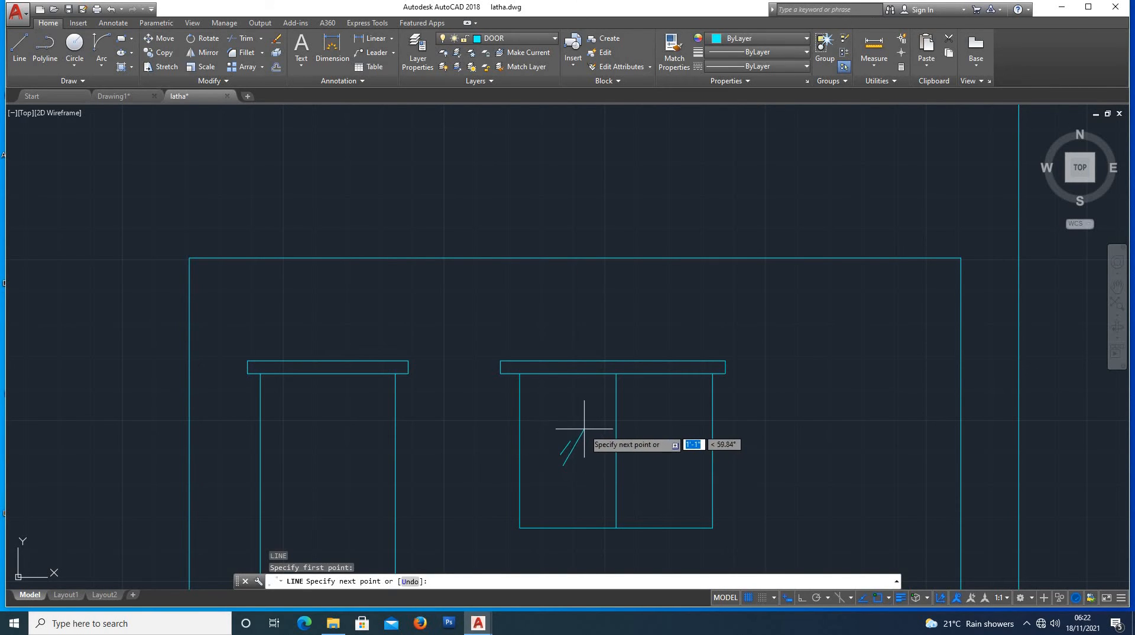
{"action": "left_click", "coordinate": [587, 431]}
{"action": "key", "text": "Return"}
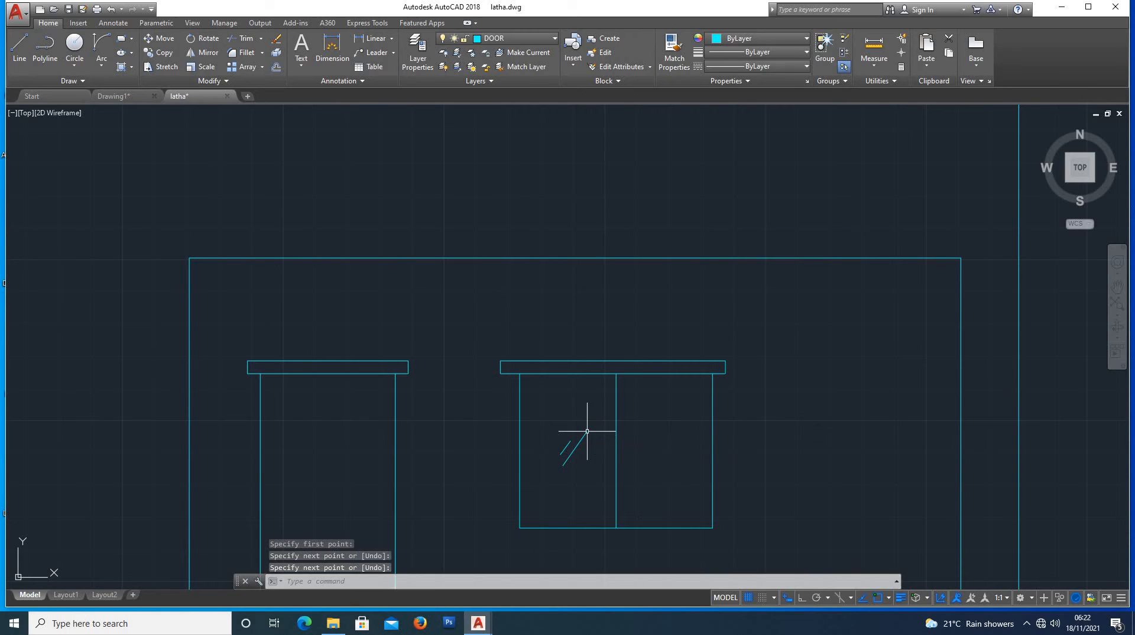
{"action": "key", "text": "Return"}
{"action": "left_click", "coordinate": [566, 459]}
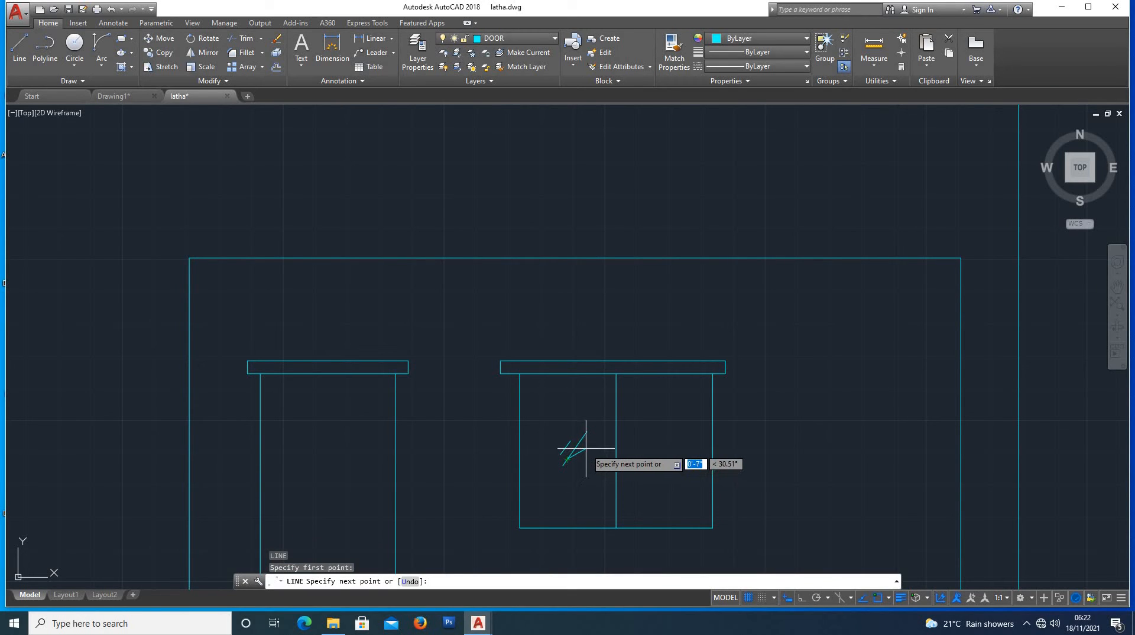
{"action": "key", "text": "Escape"}
Draw a third diagonal glass line, about 4" long, to the lower right of the long one in the window's left pane.
{"action": "scroll", "coordinate": [587, 466], "scroll_direction": "up", "scroll_amount": 5}
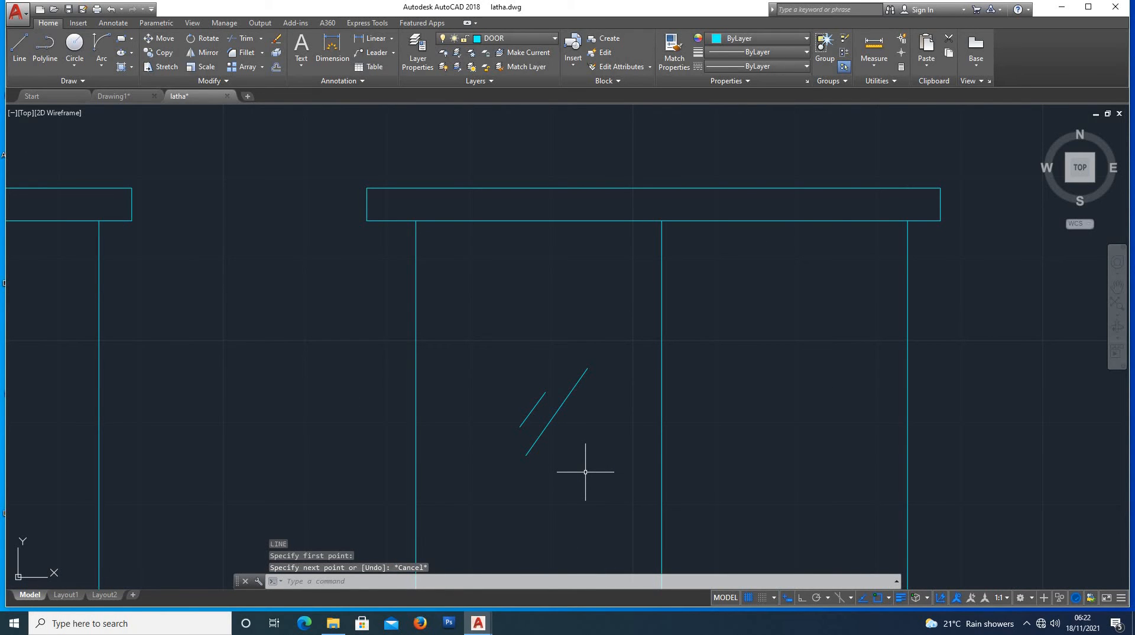
{"action": "key", "text": "Return"}
{"action": "left_click", "coordinate": [562, 451]}
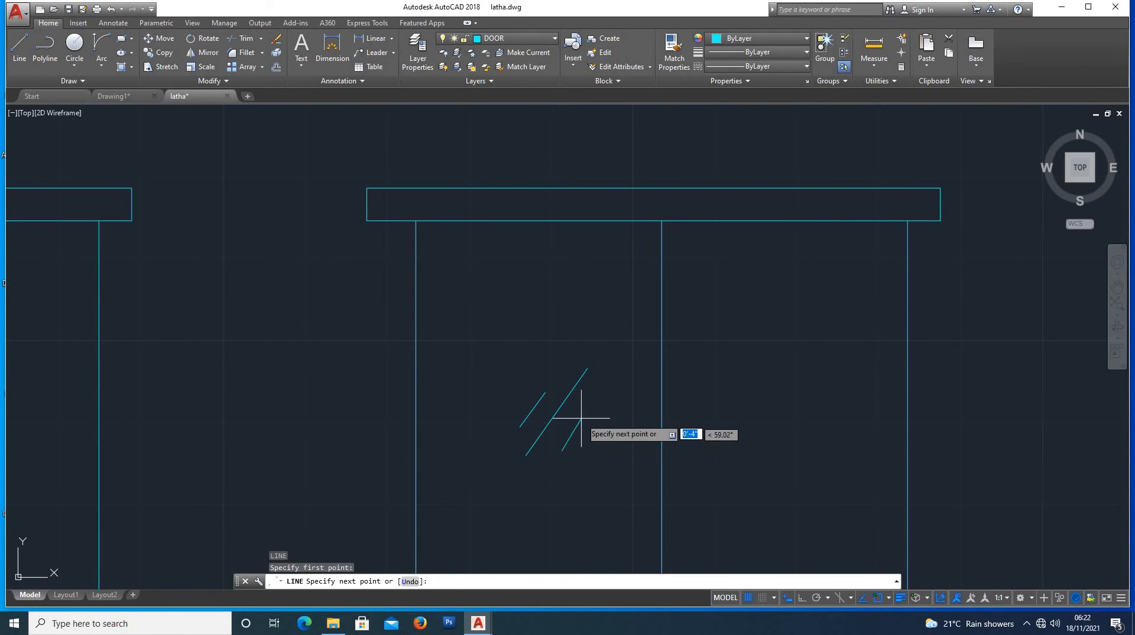
{"action": "left_click", "coordinate": [581, 418]}
{"action": "key", "text": "Escape"}
Copy the three diagonal glass lines from the left pane to the middle of the right pane at the same height.
{"action": "left_click", "coordinate": [504, 343]}
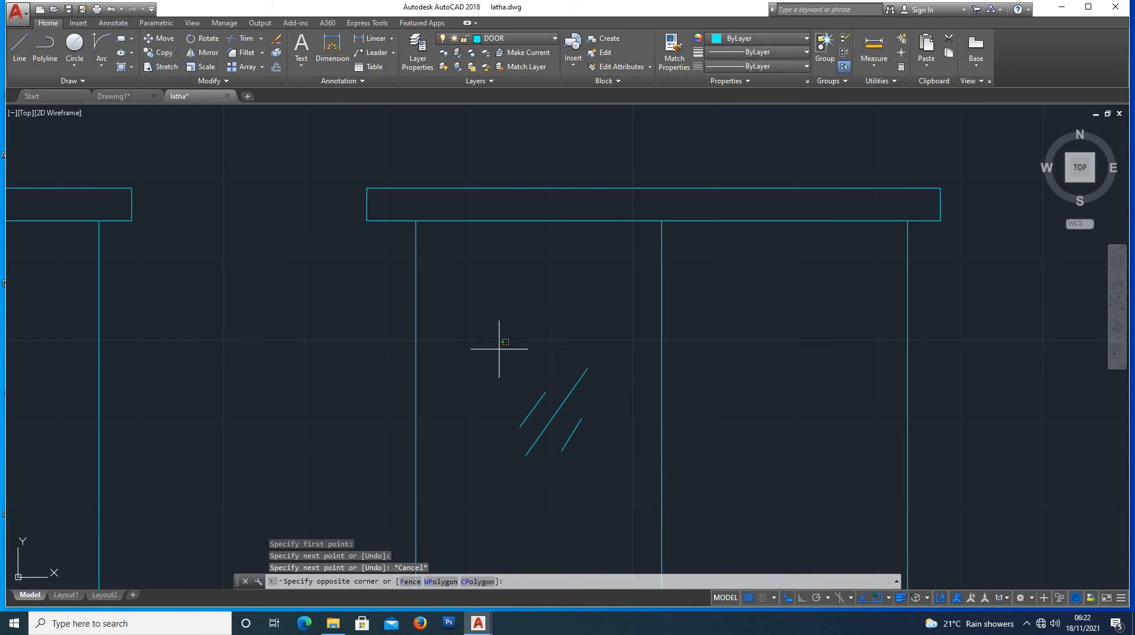
{"action": "left_click", "coordinate": [616, 506]}
{"action": "type", "text": "co"}
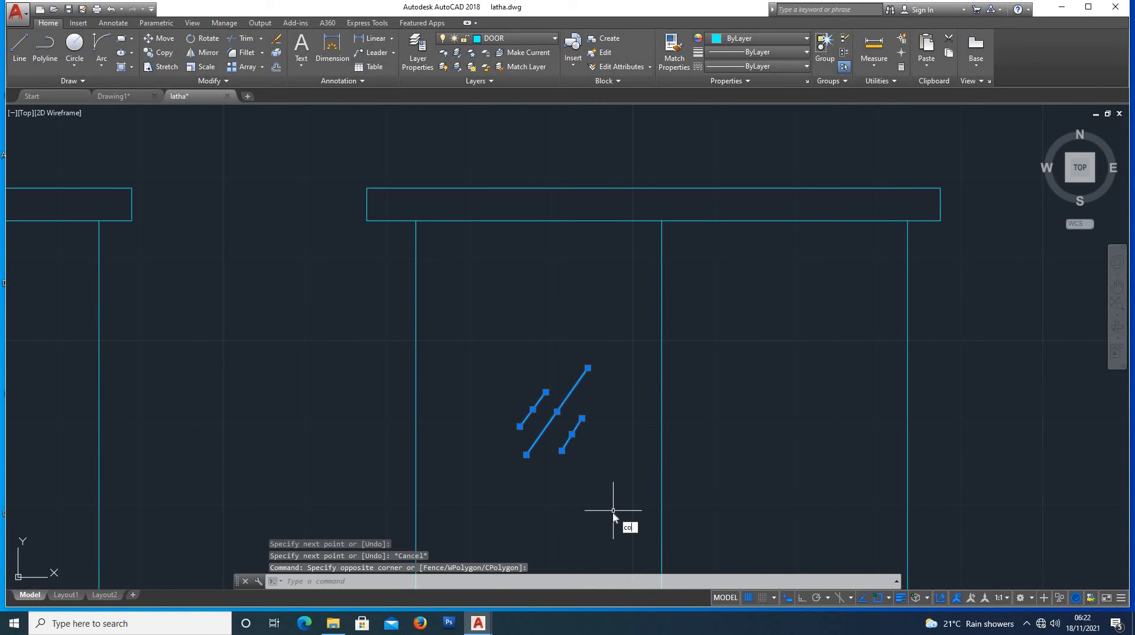
{"action": "key", "text": "Return"}
{"action": "left_click", "coordinate": [526, 455]}
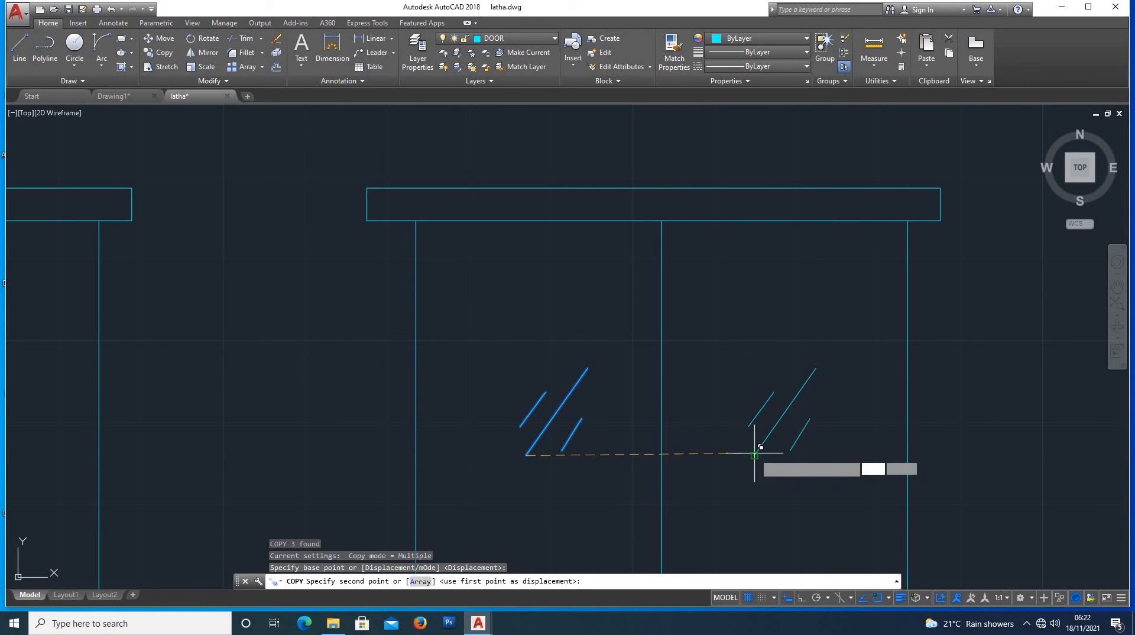
{"action": "left_click", "coordinate": [754, 455]}
{"action": "key", "text": "Escape"}
Draw a horizontal line from the elevation's right wall to the vertical projection line, level with the bottom of the window sunshade.
{"action": "scroll", "coordinate": [619, 446], "scroll_direction": "down", "scroll_amount": 4}
{"action": "scroll", "coordinate": [587, 462], "scroll_direction": "down", "scroll_amount": 4}
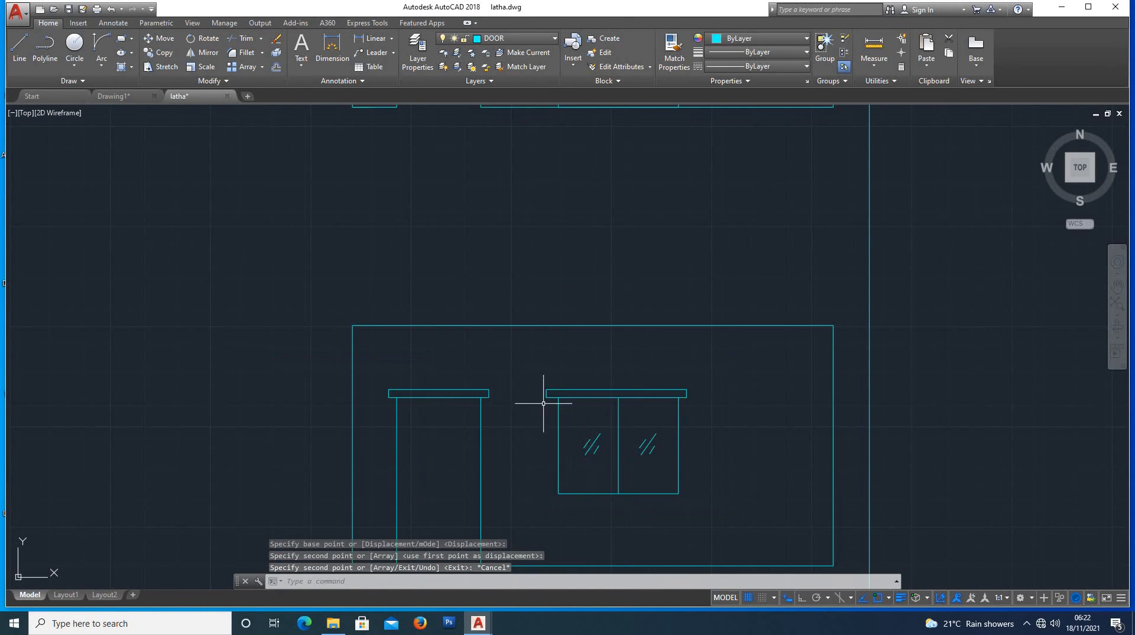
{"action": "scroll", "coordinate": [591, 525], "scroll_direction": "down", "scroll_amount": 2}
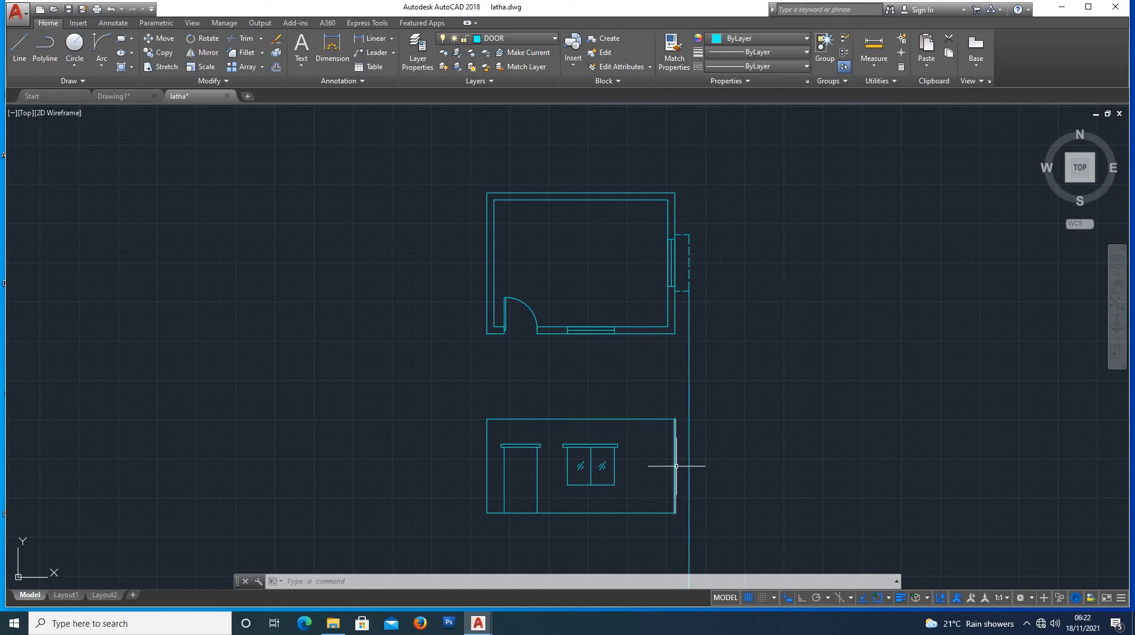
{"action": "scroll", "coordinate": [678, 464], "scroll_direction": "up", "scroll_amount": 4}
{"action": "scroll", "coordinate": [680, 414], "scroll_direction": "down", "scroll_amount": 2}
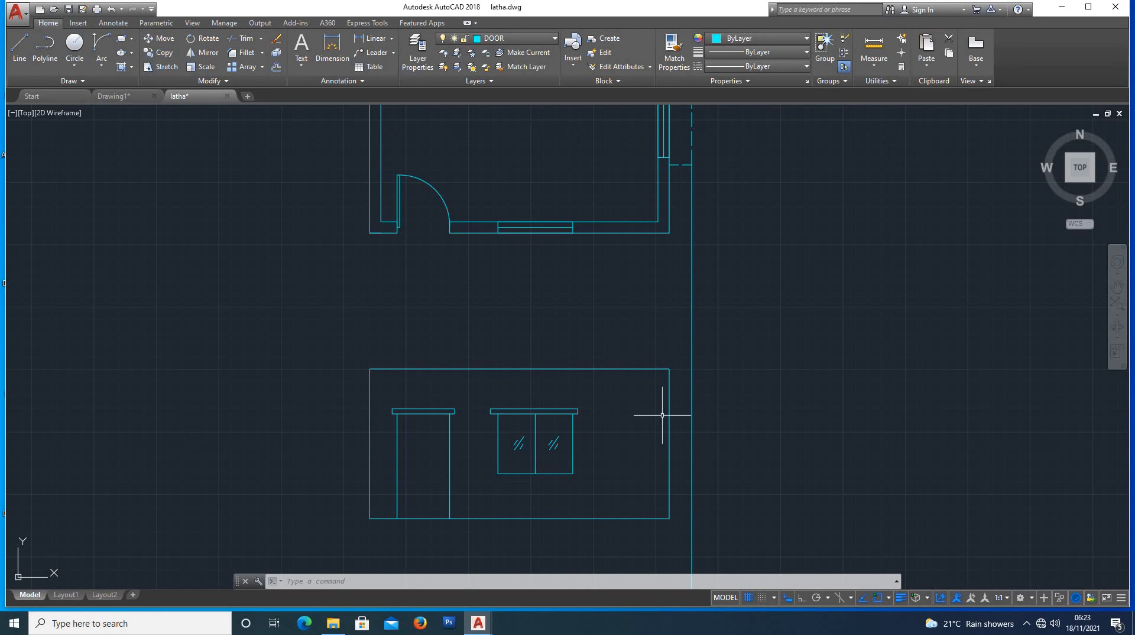
{"action": "scroll", "coordinate": [674, 413], "scroll_direction": "up", "scroll_amount": 2}
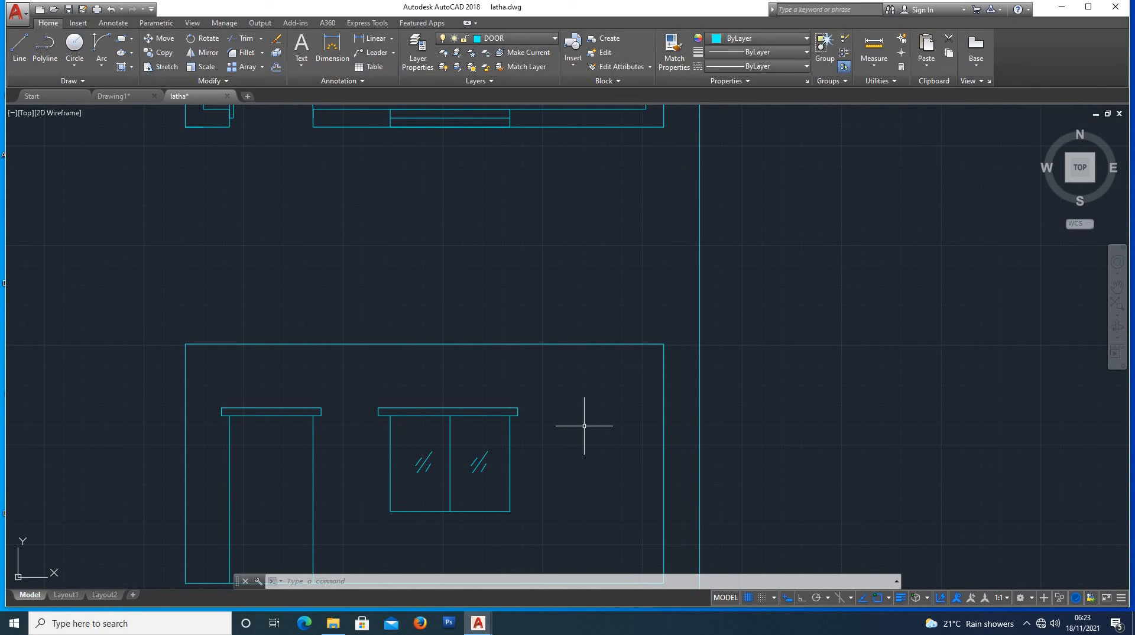
{"action": "type", "text": "l"}
{"action": "key", "text": "Return"}
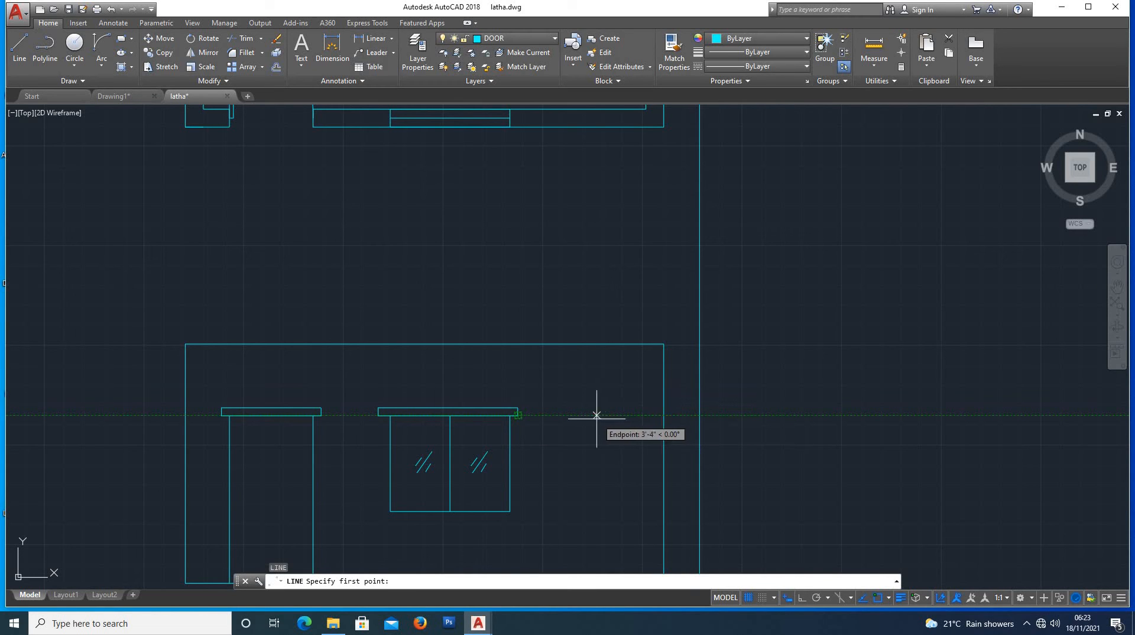
{"action": "left_click", "coordinate": [665, 415]}
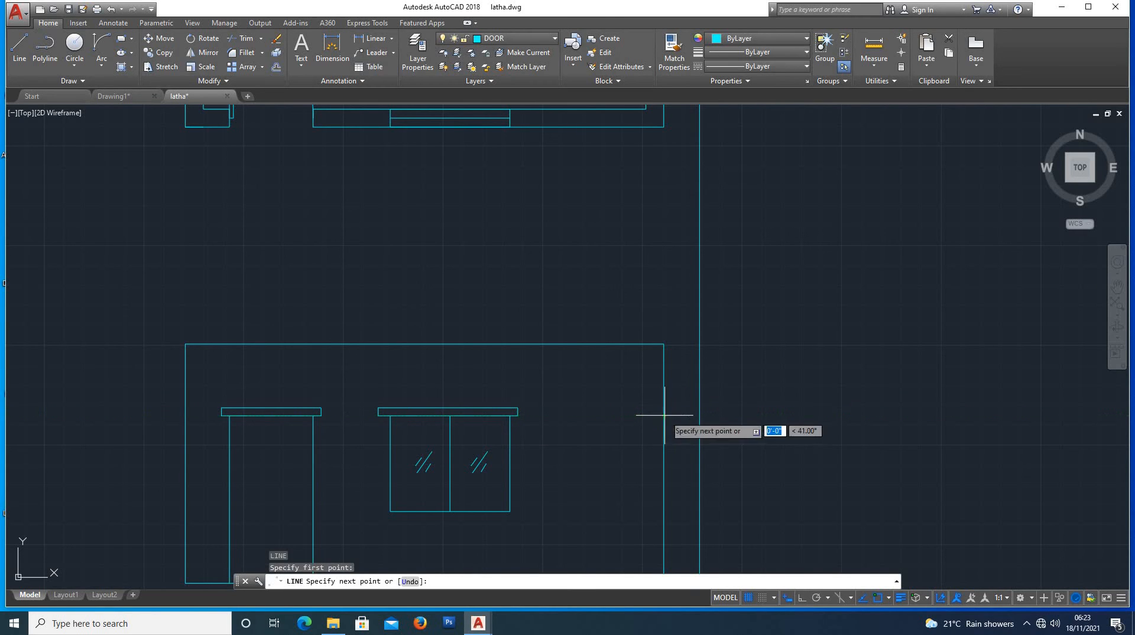
{"action": "left_click", "coordinate": [700, 414]}
{"action": "key", "text": "Escape"}
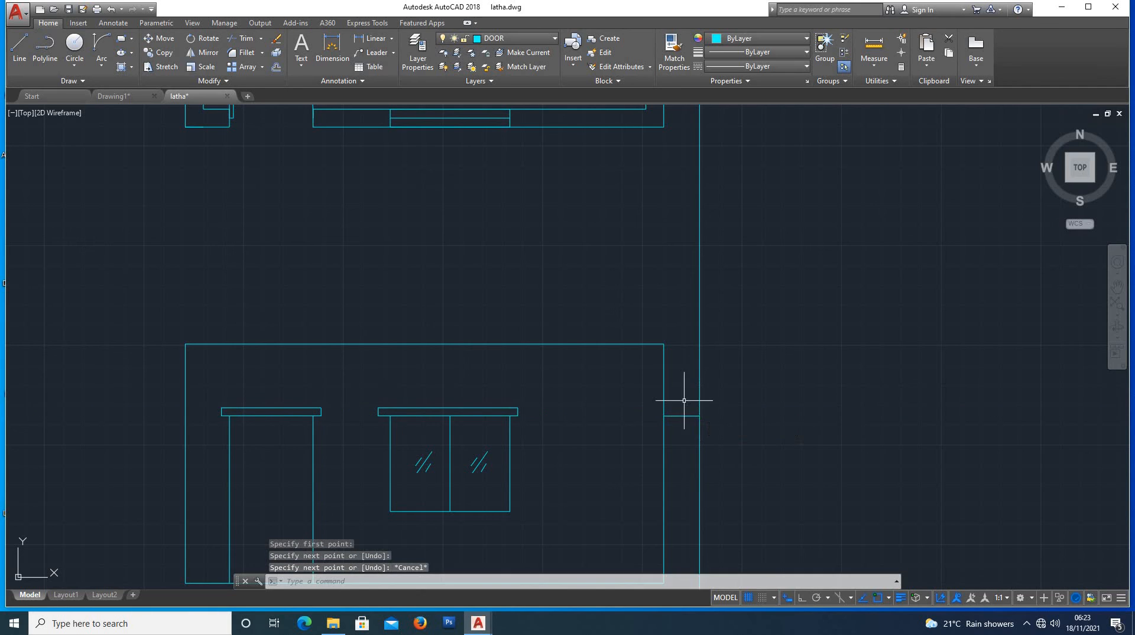
Offset the short horizontal line outside the right wall 4" upward to form the side sunshade's top edge.
{"action": "scroll", "coordinate": [680, 407], "scroll_direction": "up", "scroll_amount": 3}
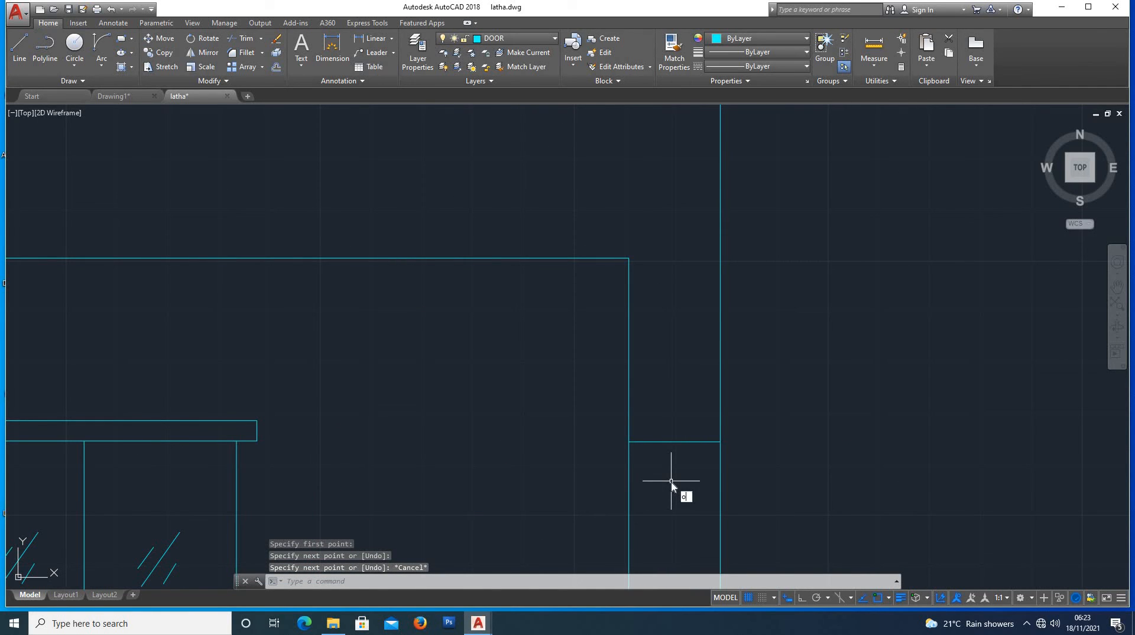
{"action": "type", "text": "o"}
{"action": "key", "text": "Return"}
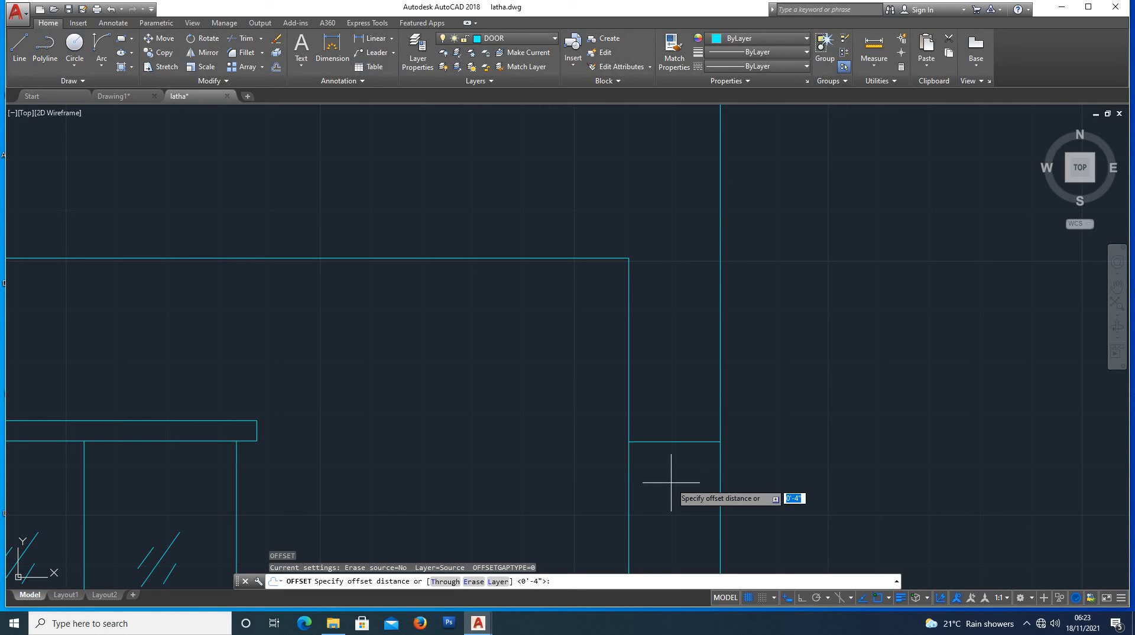
{"action": "scroll", "coordinate": [672, 540], "scroll_direction": "down", "scroll_amount": 2}
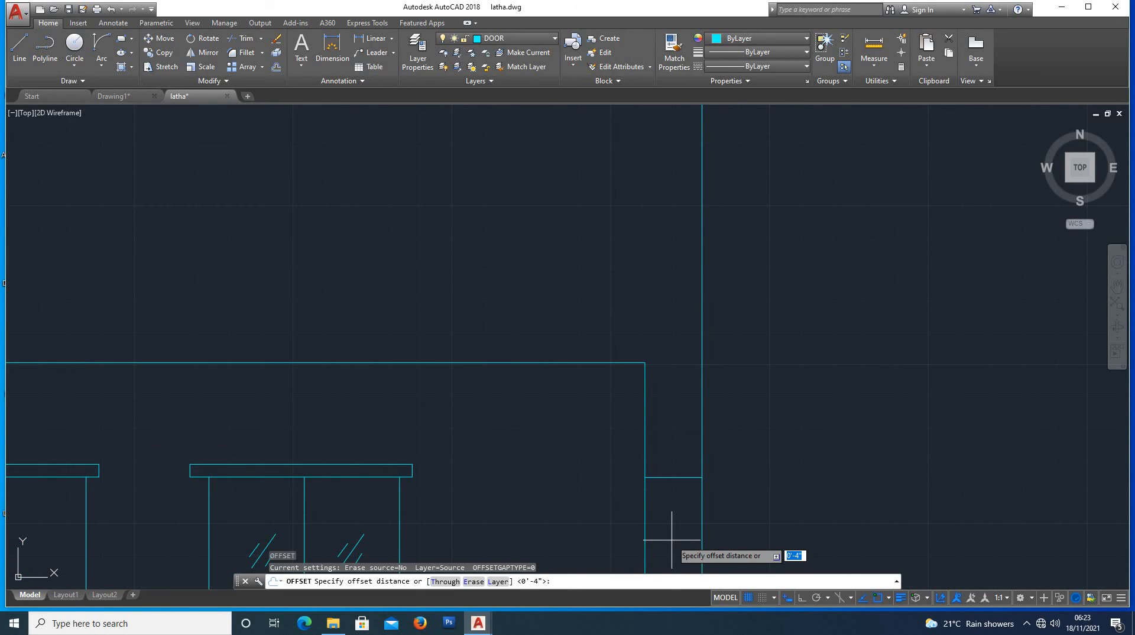
{"action": "key", "text": "Return"}
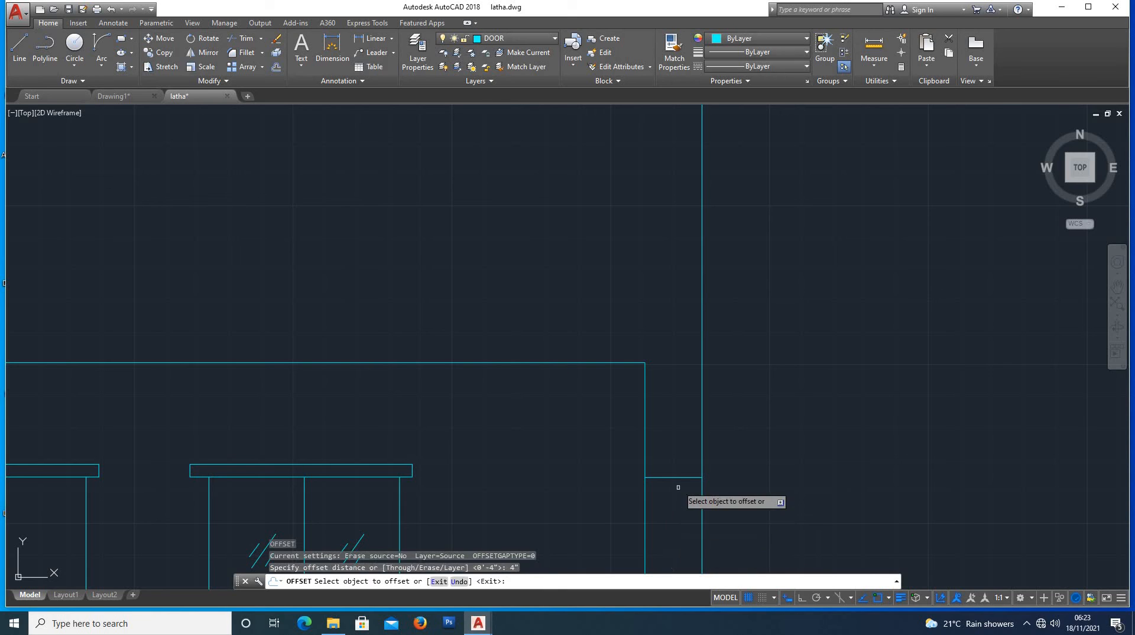
{"action": "left_click", "coordinate": [678, 477]}
{"action": "left_click", "coordinate": [677, 462]}
{"action": "key", "text": "Escape"}
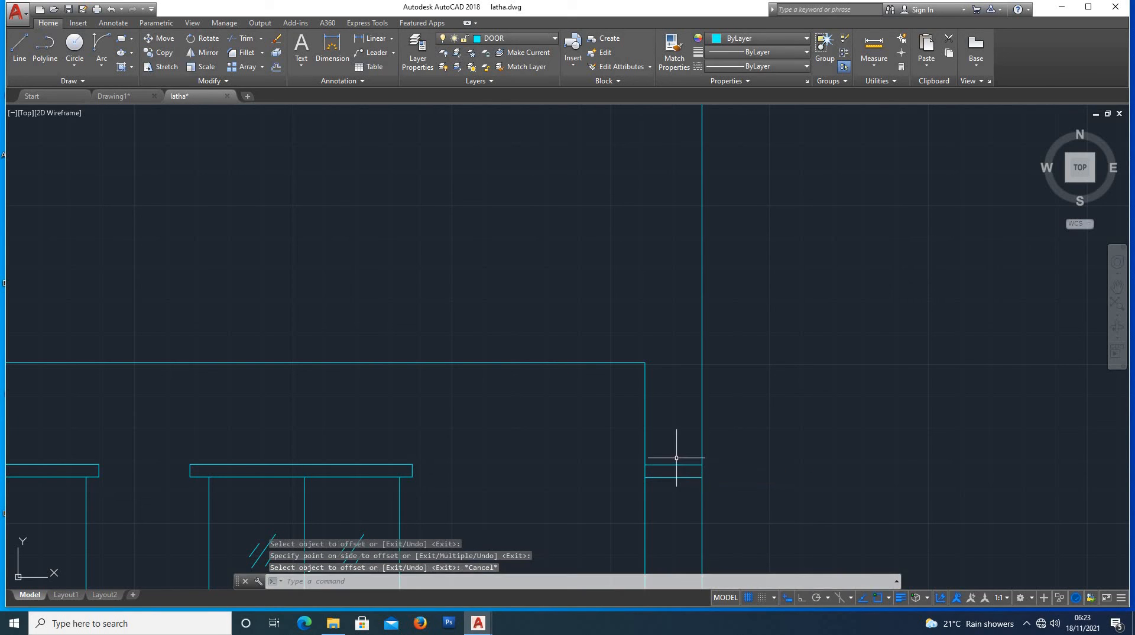
{"action": "type", "text": "ray"}
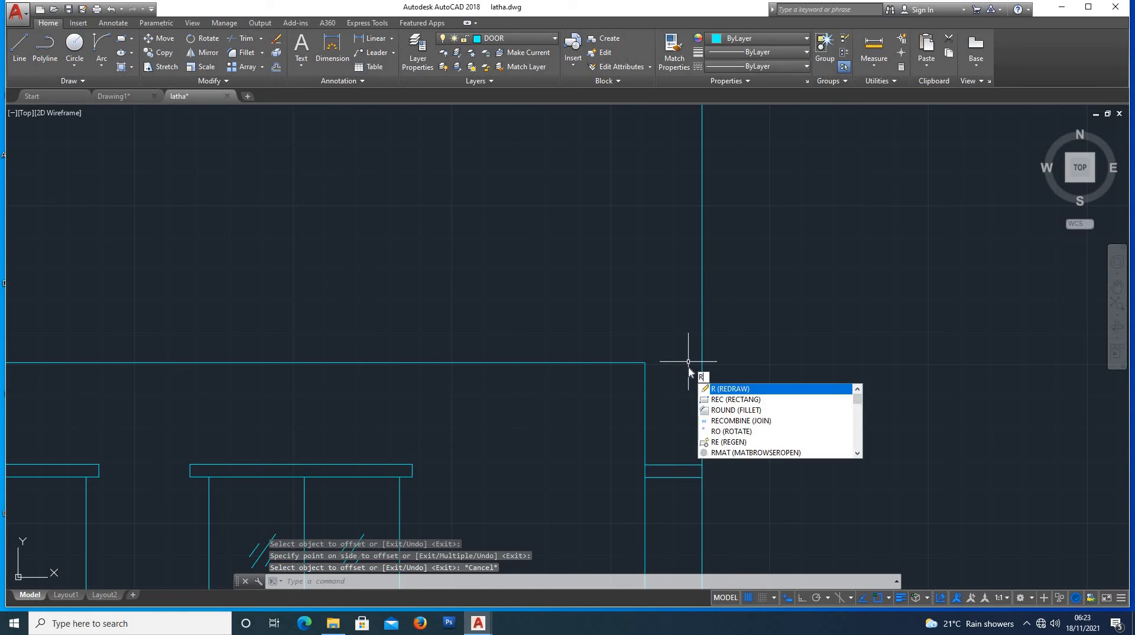
{"action": "key", "text": "Return"}
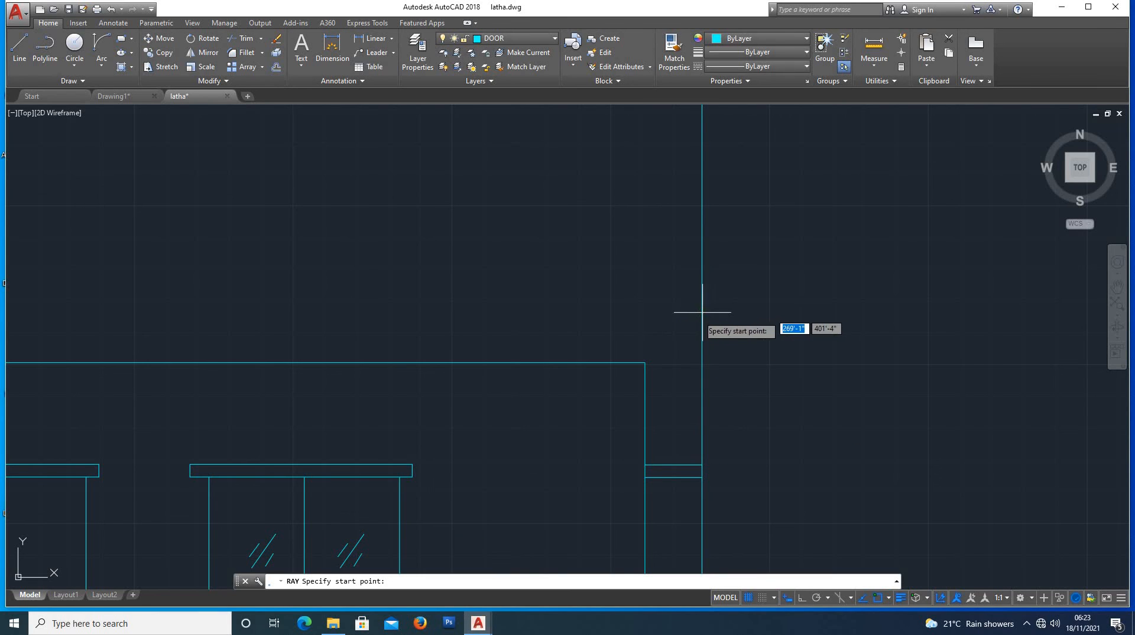
{"action": "key", "text": "Escape"}
{"action": "key", "text": "Escape"}
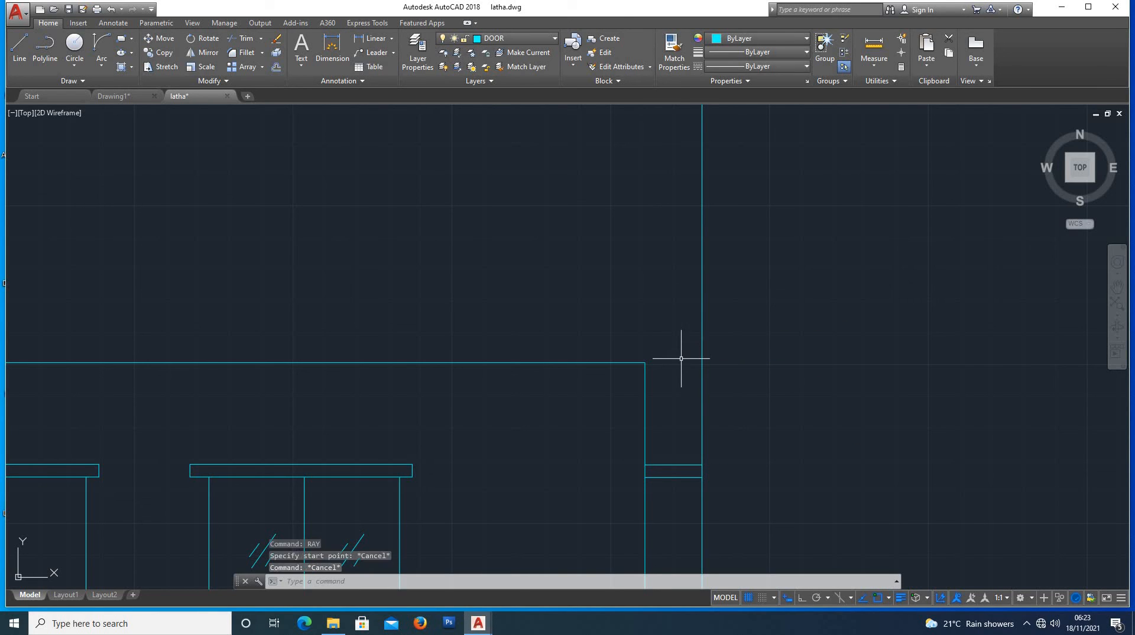
Trim the vertical projection line above and below the side sunshade so only its outer end edge remains.
{"action": "type", "text": "tr"}
{"action": "key", "text": "Return"}
{"action": "key", "text": "Return"}
{"action": "left_click", "coordinate": [702, 331]}
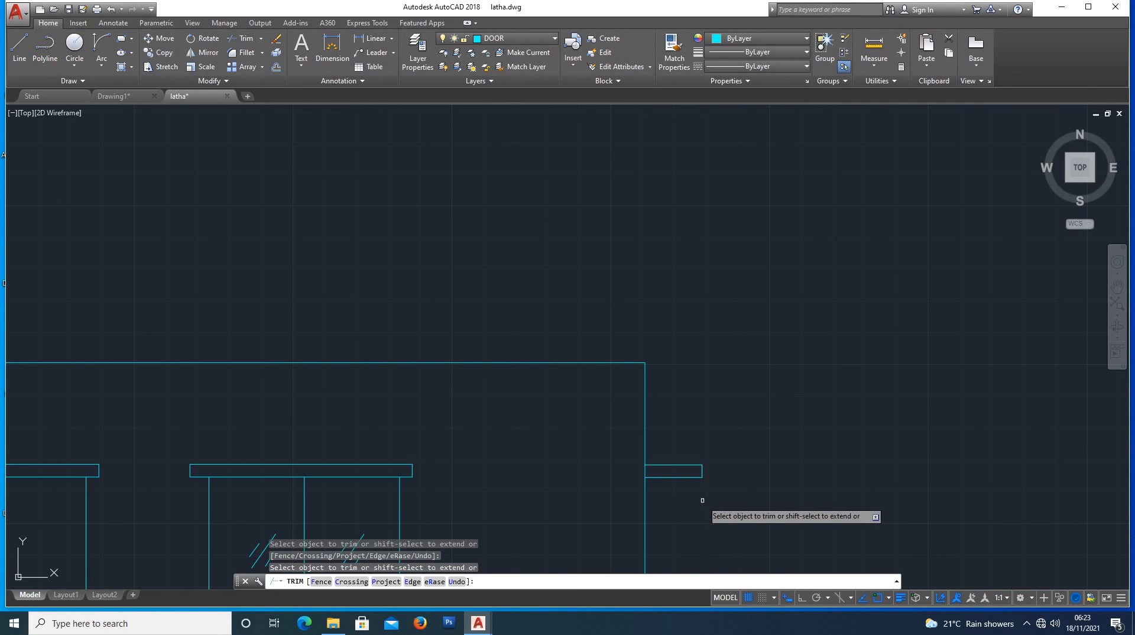
{"action": "key", "text": "Escape"}
Draw a 3'6" vertical parapet line up from the elevation's upper-left corner with Ortho on, undoing the slanted first attempt.
{"action": "scroll", "coordinate": [680, 353], "scroll_direction": "down", "scroll_amount": 4}
{"action": "scroll", "coordinate": [700, 406], "scroll_direction": "down", "scroll_amount": 2}
{"action": "scroll", "coordinate": [674, 433], "scroll_direction": "up", "scroll_amount": 2}
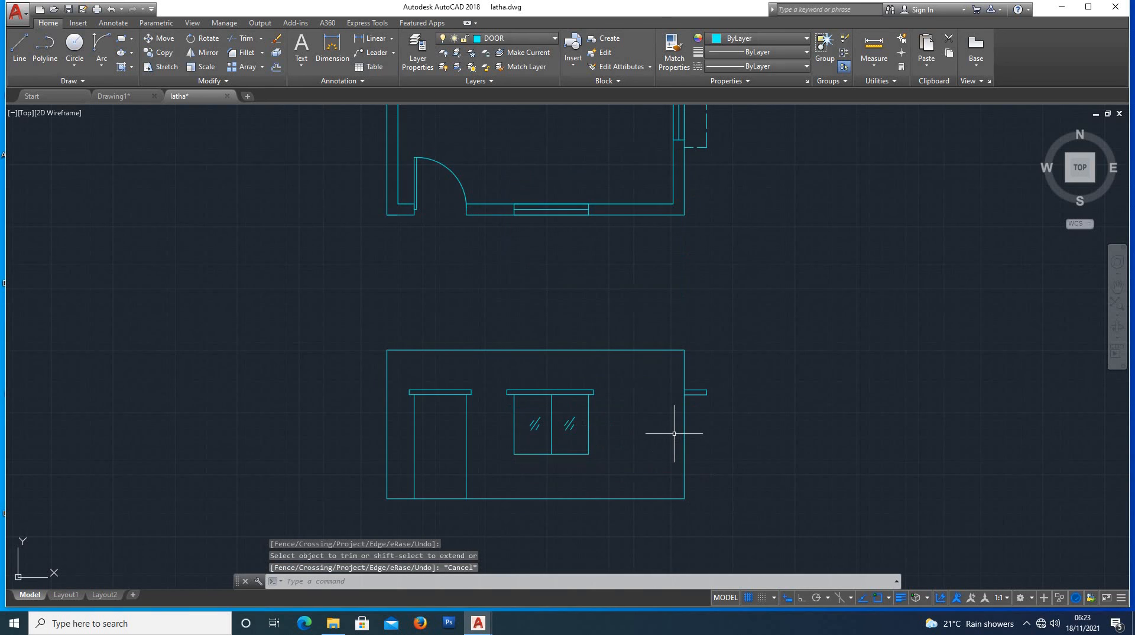
{"action": "scroll", "coordinate": [436, 329], "scroll_direction": "up", "scroll_amount": 2}
{"action": "scroll", "coordinate": [515, 392], "scroll_direction": "down", "scroll_amount": 2}
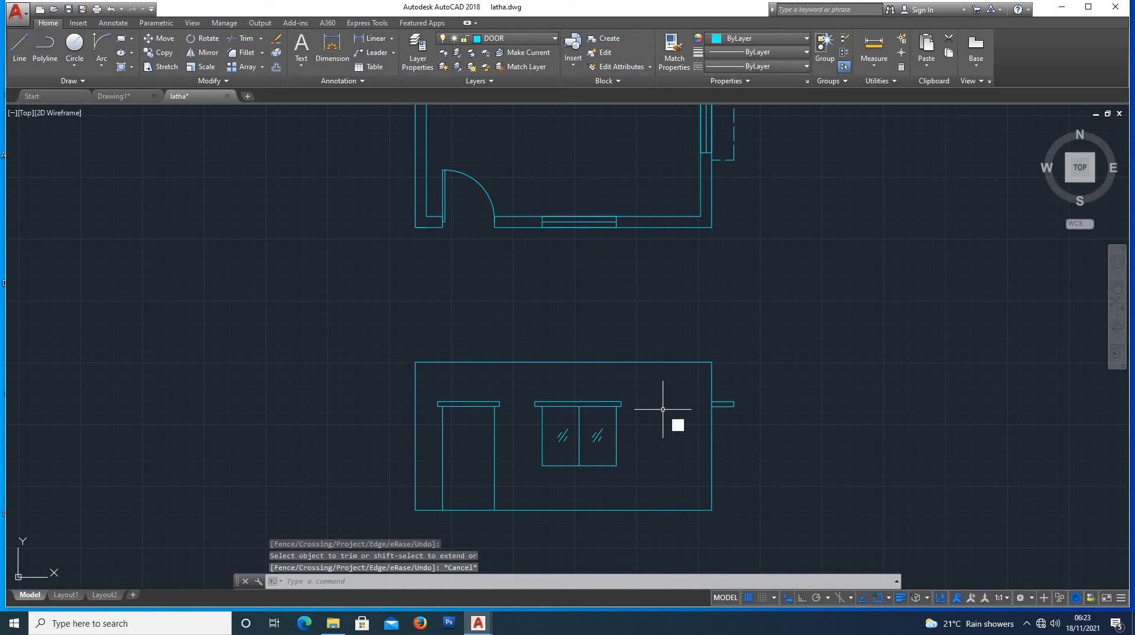
{"action": "type", "text": "l"}
{"action": "key", "text": "Return"}
{"action": "left_click", "coordinate": [415, 361]}
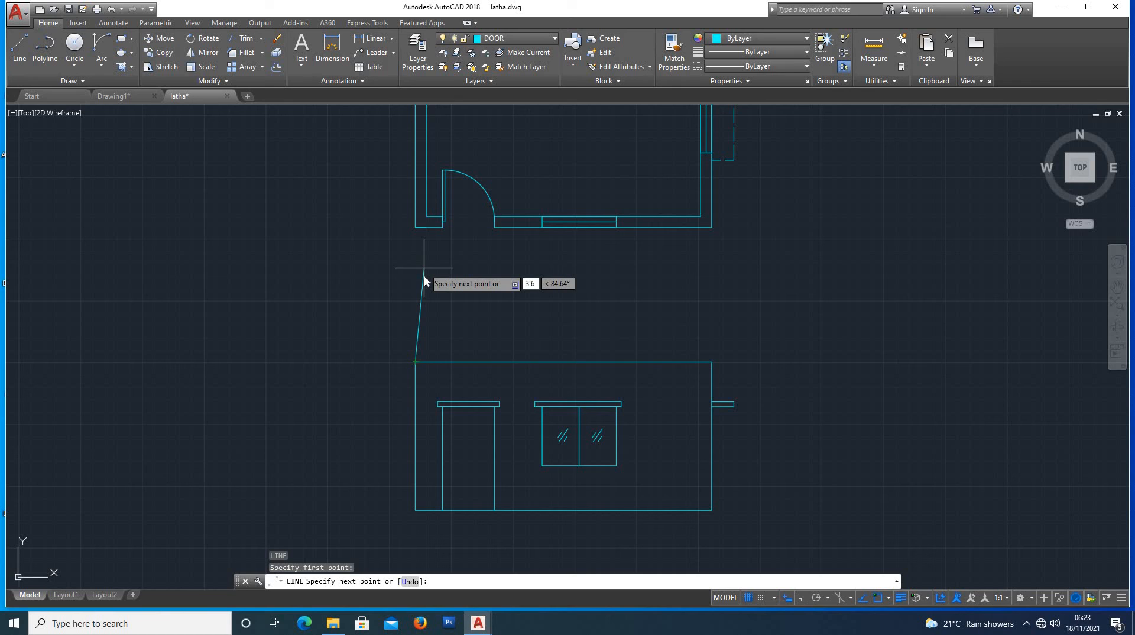
{"action": "type", "text": "3'6\""}
{"action": "key", "text": "Return"}
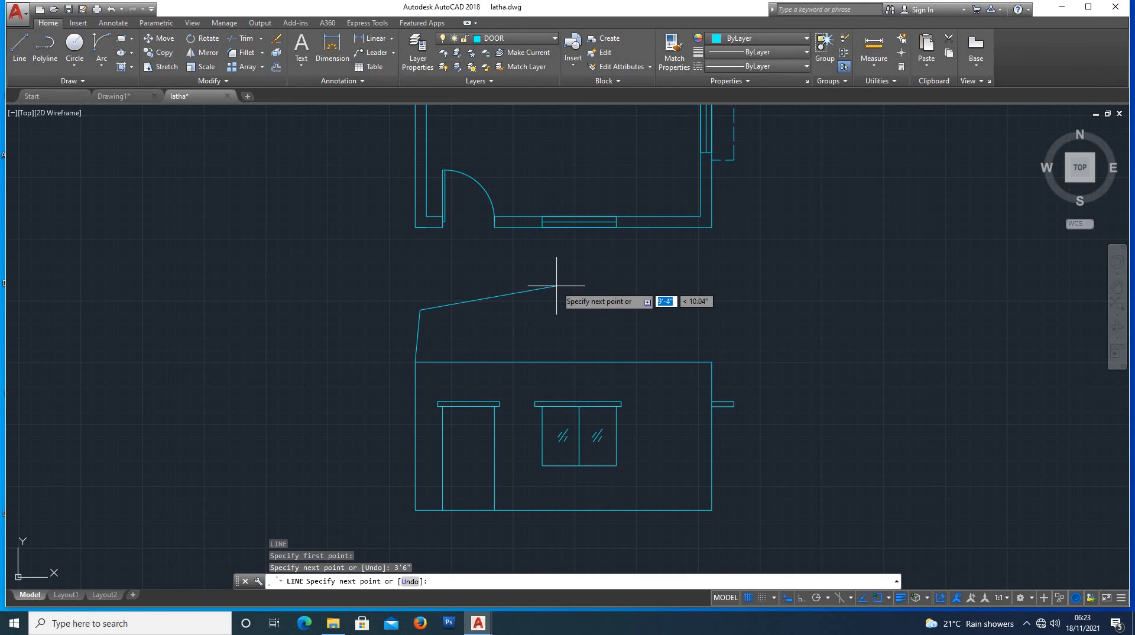
{"action": "key", "text": "ctrl+z"}
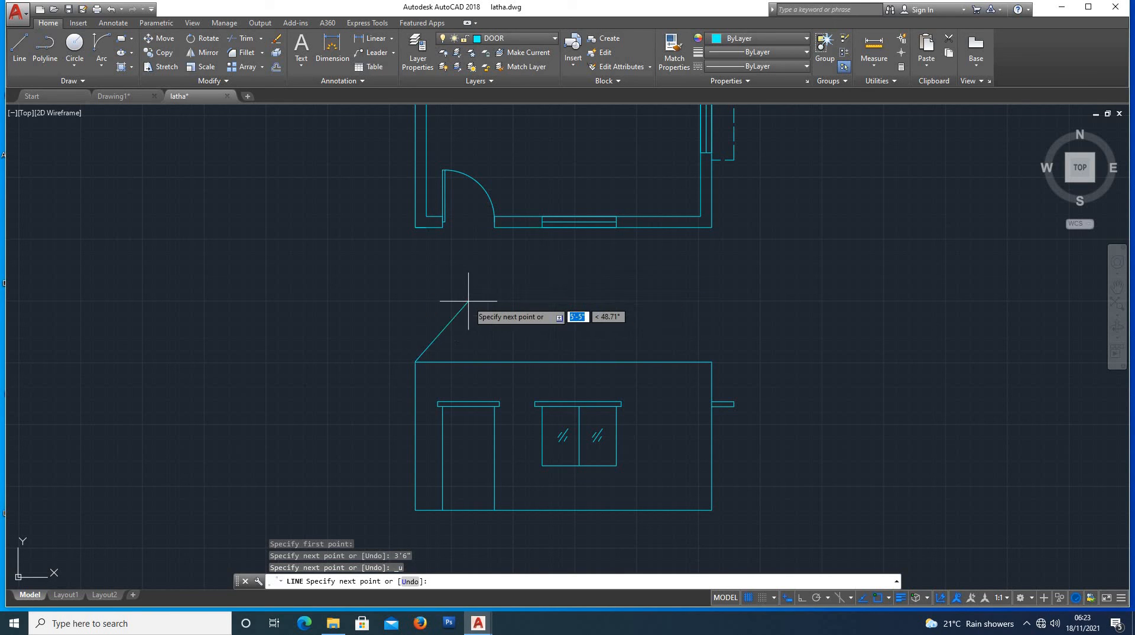
{"action": "key", "text": "F8"}
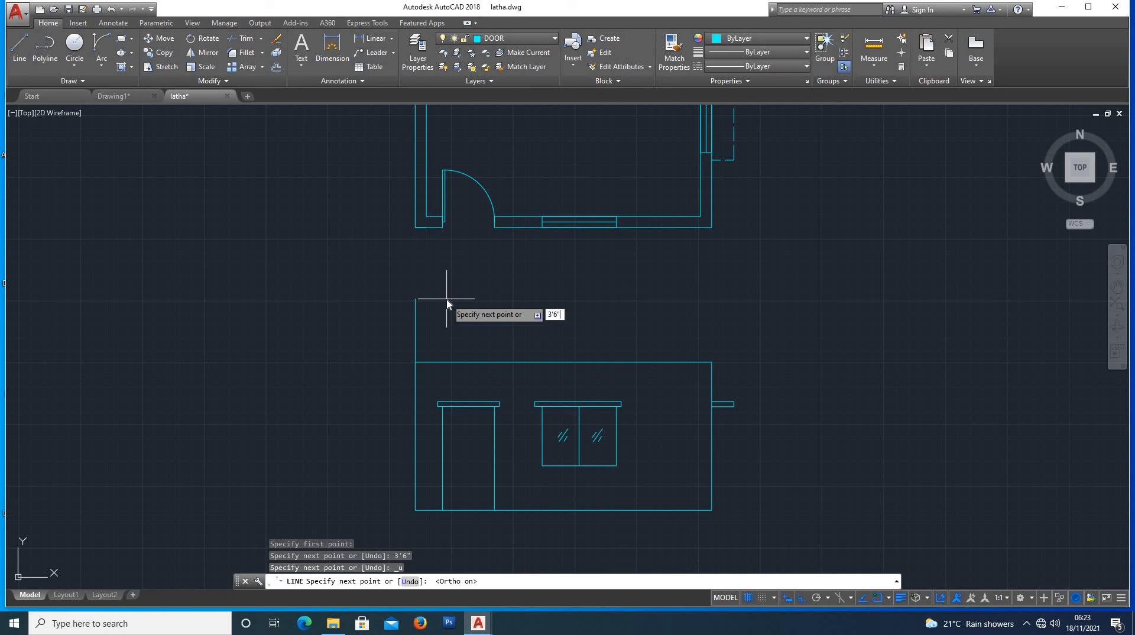
{"action": "key", "text": "Return"}
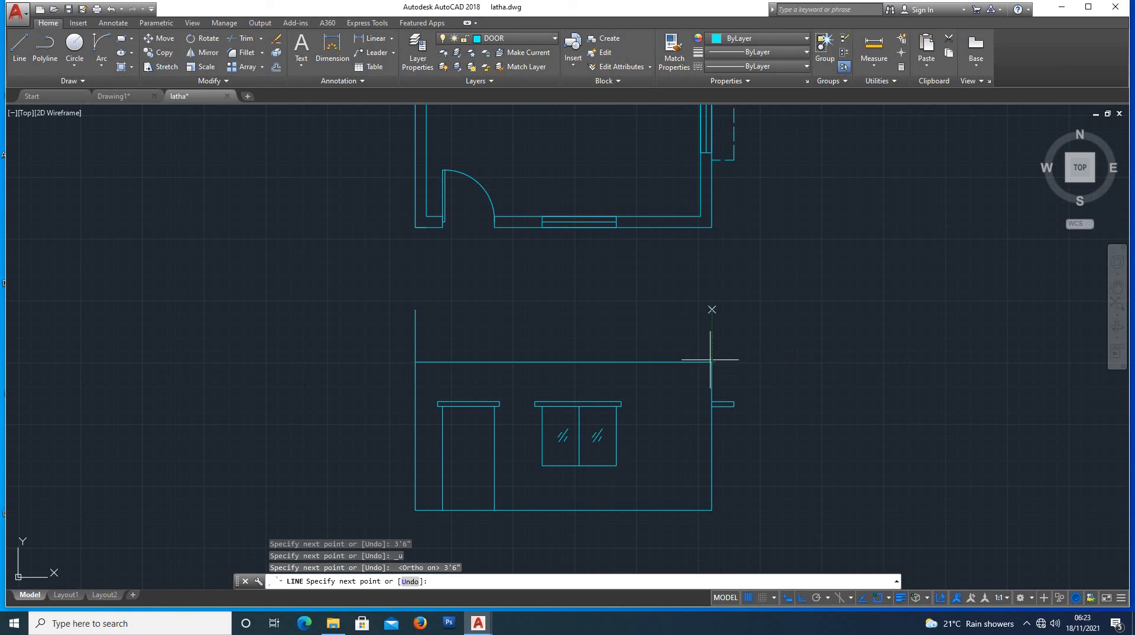
Complete the parapet outline with a horizontal top line and a vertical line down to the elevation's upper-right corner.
{"action": "left_click", "coordinate": [712, 309]}
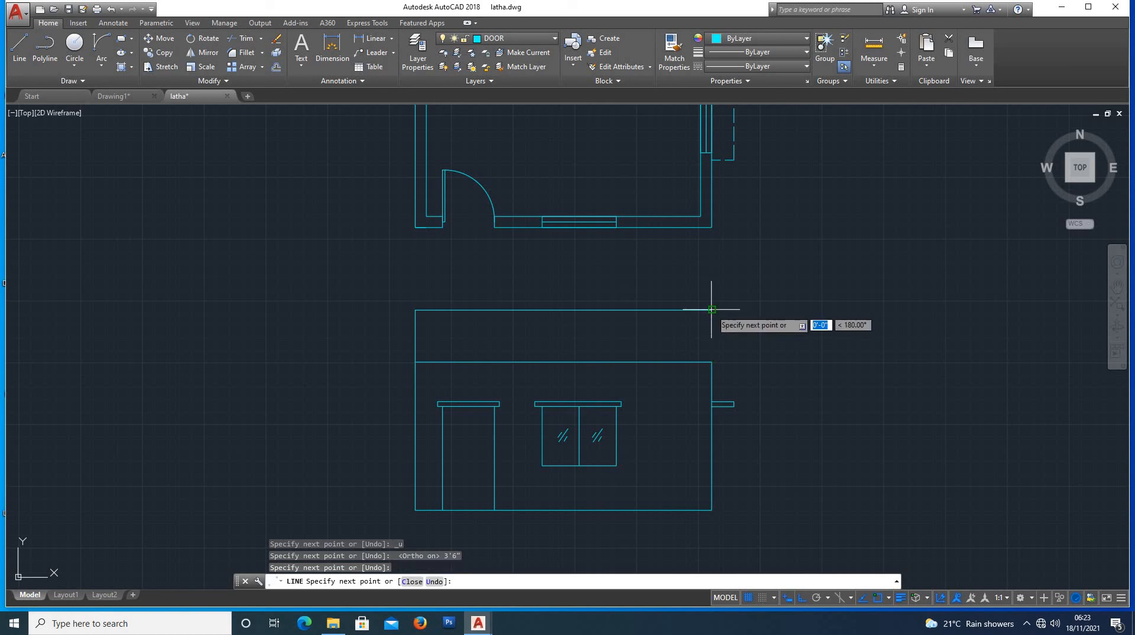
{"action": "left_click", "coordinate": [712, 362]}
{"action": "key", "text": "Escape"}
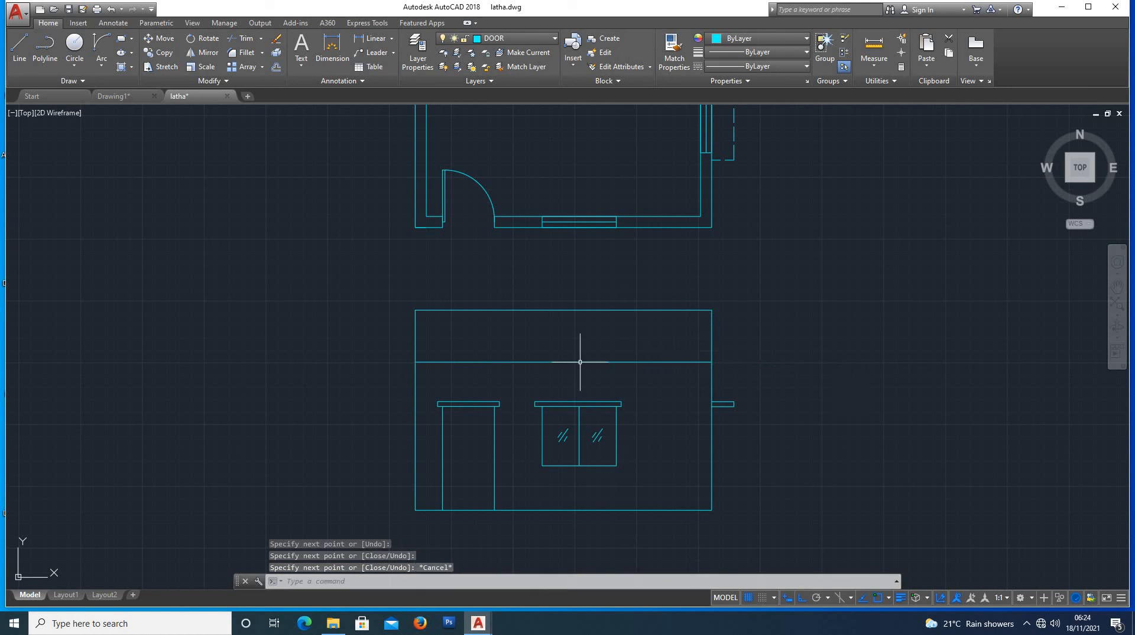
Examine the front elevation's parapet, openings and sunshades against the floor plan above it.
{"action": "scroll", "coordinate": [505, 380], "scroll_direction": "down", "scroll_amount": 2}
{"action": "scroll", "coordinate": [559, 402], "scroll_direction": "up", "scroll_amount": 2}
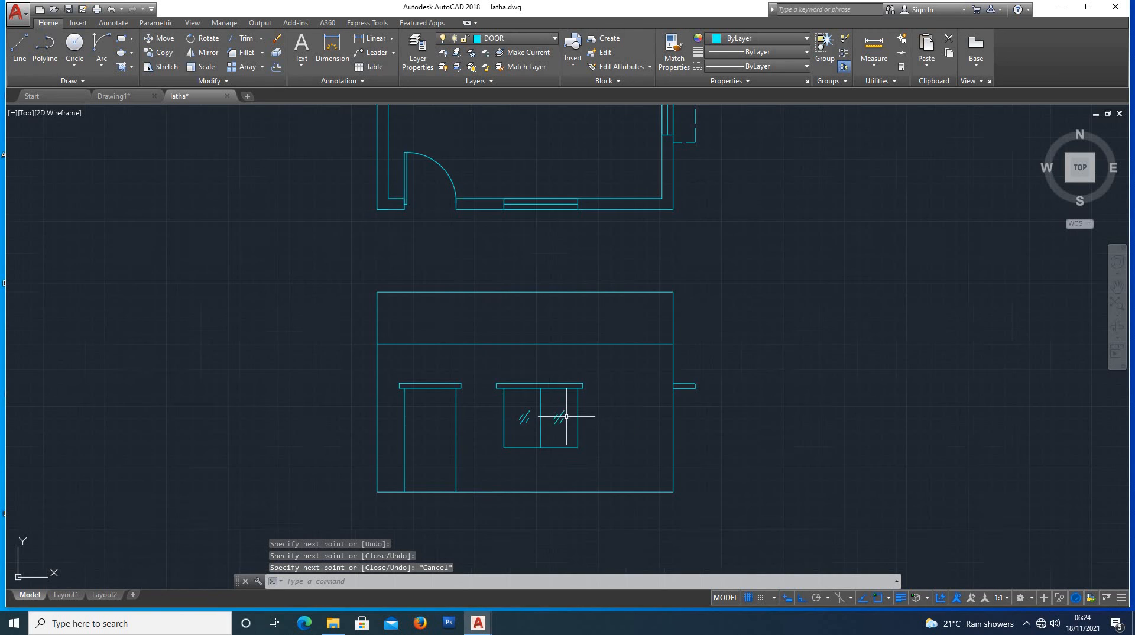
{"action": "scroll", "coordinate": [567, 457], "scroll_direction": "down", "scroll_amount": 2}
{"action": "scroll", "coordinate": [680, 463], "scroll_direction": "up", "scroll_amount": 2}
{"action": "scroll", "coordinate": [664, 474], "scroll_direction": "down", "scroll_amount": 2}
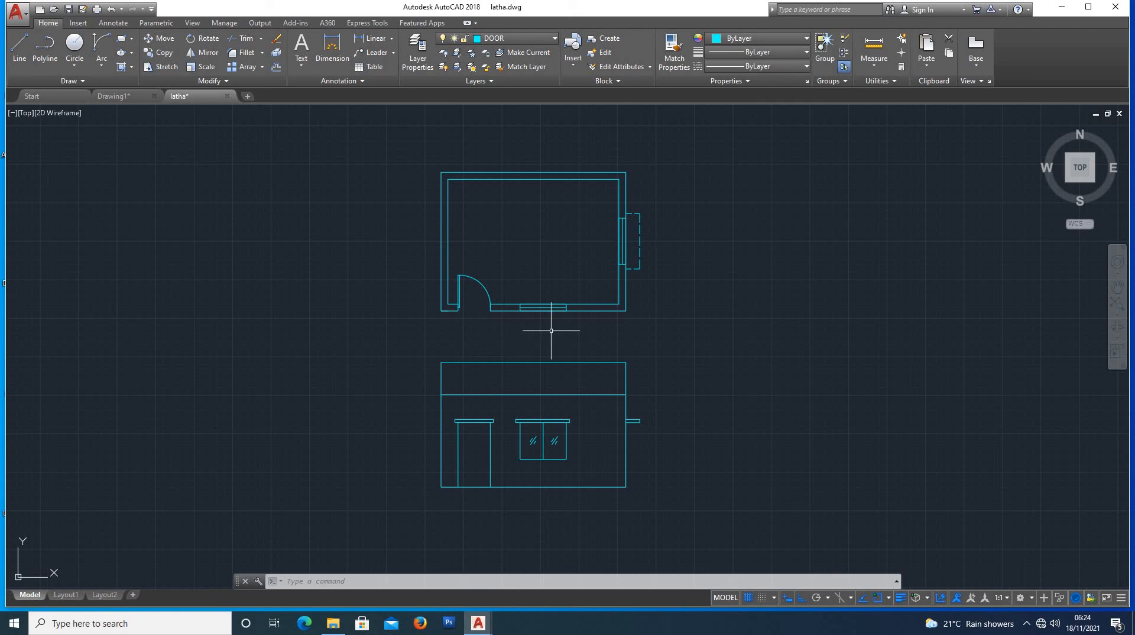
{"action": "scroll", "coordinate": [527, 366], "scroll_direction": "up", "scroll_amount": 1}
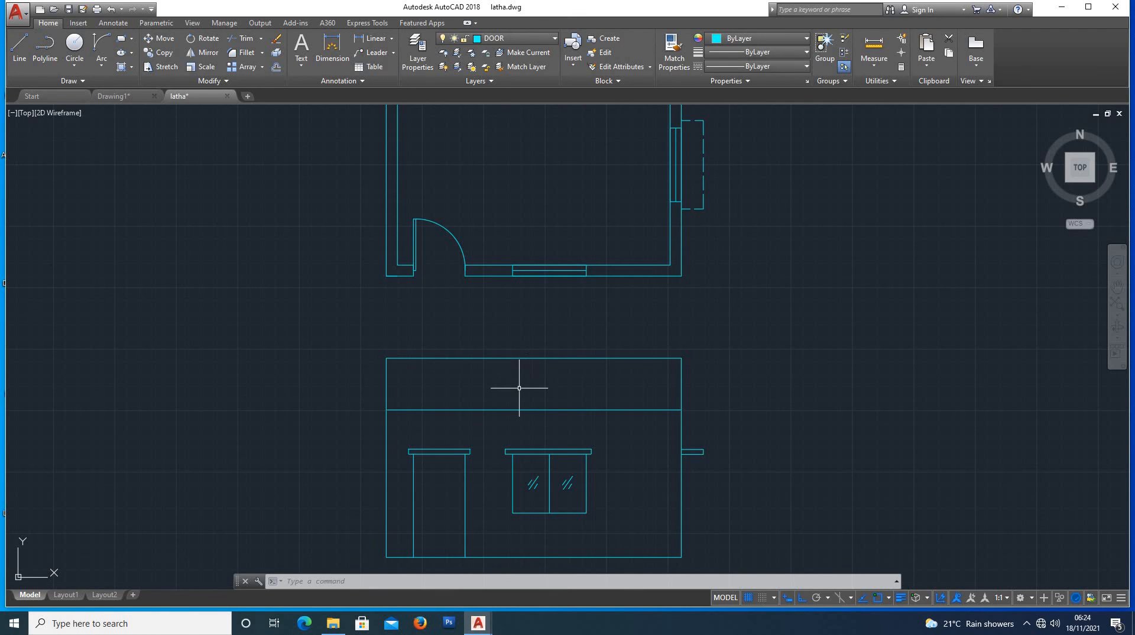
{"action": "scroll", "coordinate": [519, 388], "scroll_direction": "down", "scroll_amount": 1}
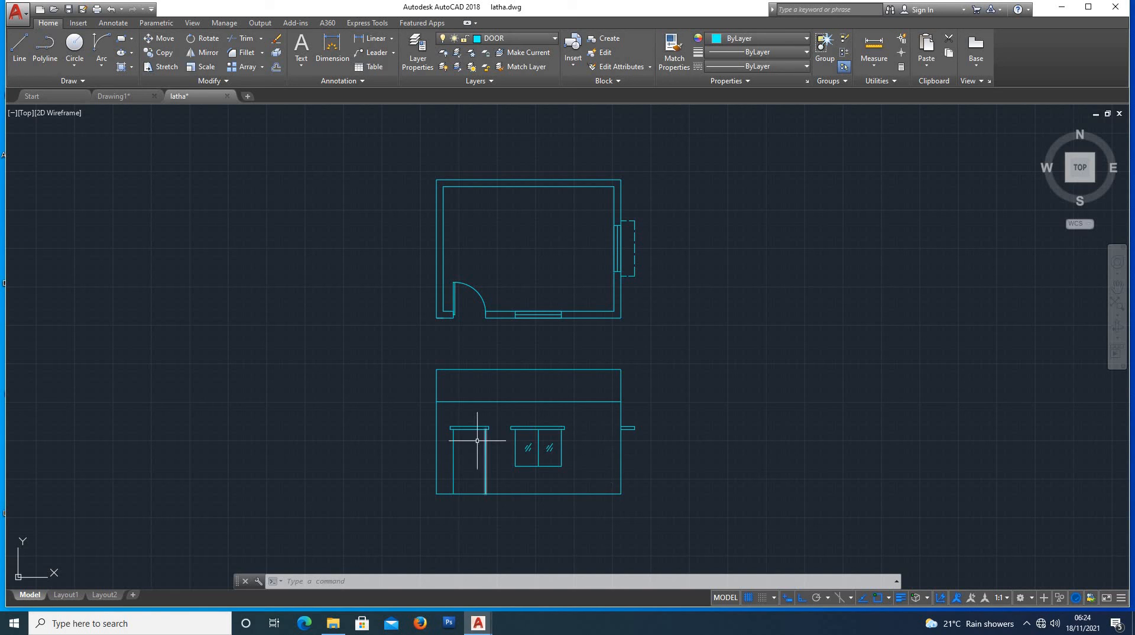
{"action": "scroll", "coordinate": [472, 455], "scroll_direction": "down", "scroll_amount": 1}
{"action": "scroll", "coordinate": [579, 440], "scroll_direction": "up", "scroll_amount": 1}
{"action": "scroll", "coordinate": [512, 440], "scroll_direction": "up", "scroll_amount": 2}
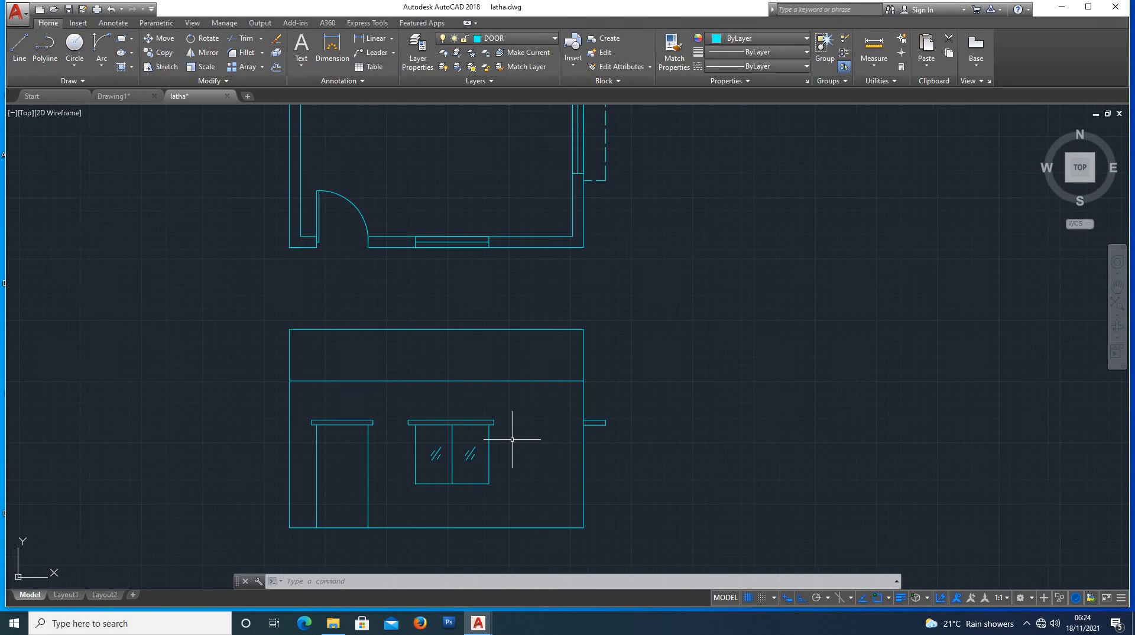
{"action": "scroll", "coordinate": [512, 439], "scroll_direction": "down", "scroll_amount": 2}
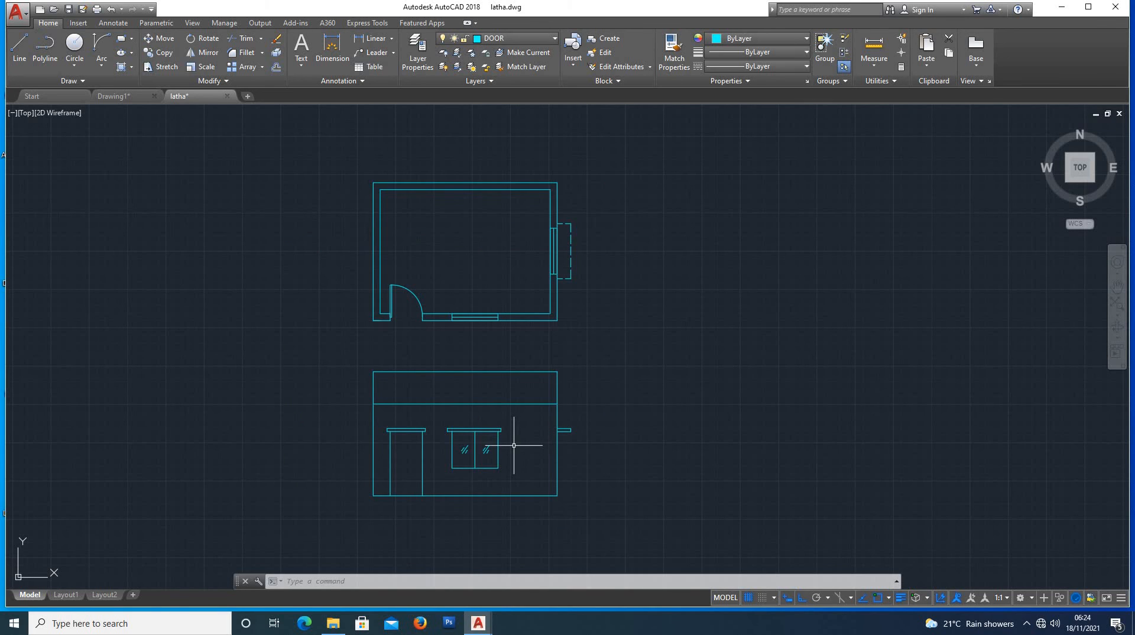